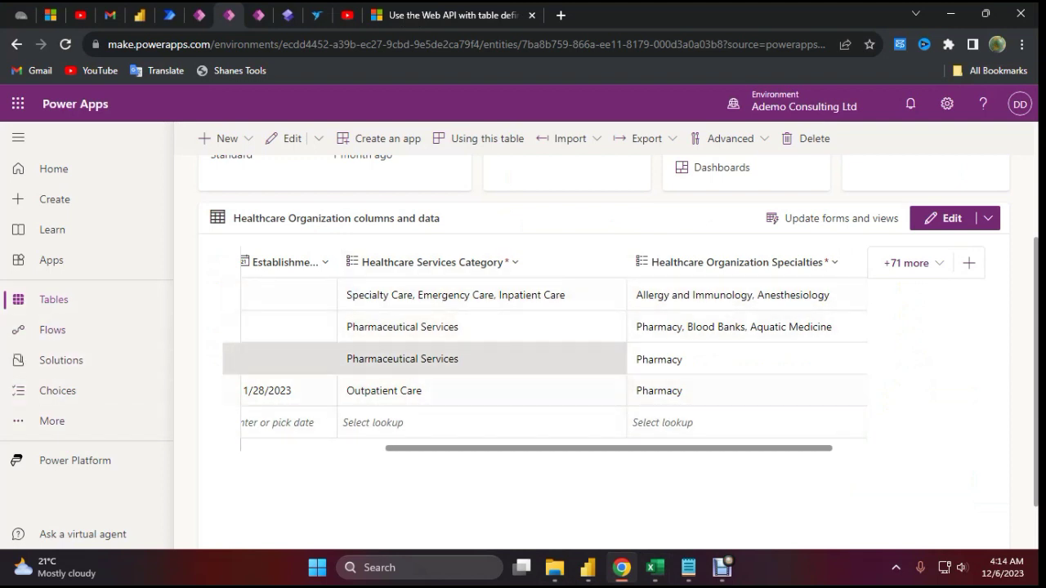
- Try out the multi-select Healthcare Services Category list of the third record by ticking and clearing Long-Term Care
{"action": "left_click", "coordinate": [615, 359]}
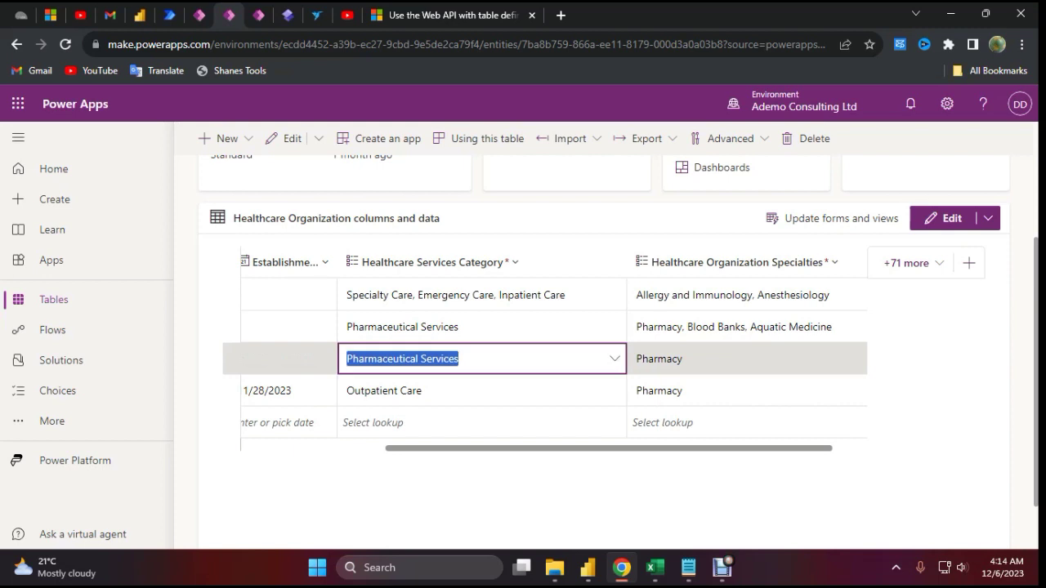
{"action": "left_click", "coordinate": [615, 359]}
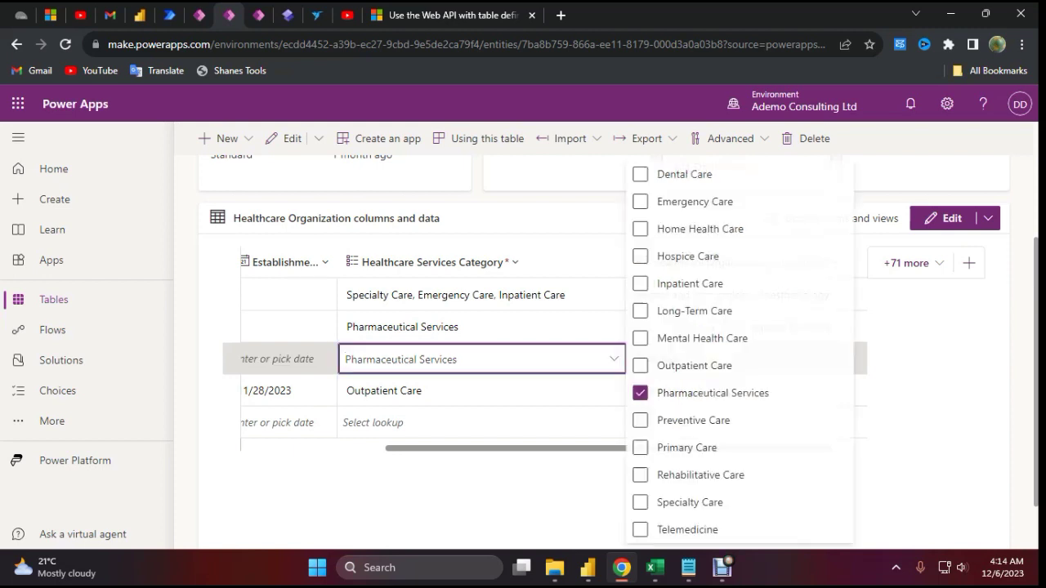
{"action": "left_click", "coordinate": [641, 311]}
{"action": "left_click", "coordinate": [641, 310]}
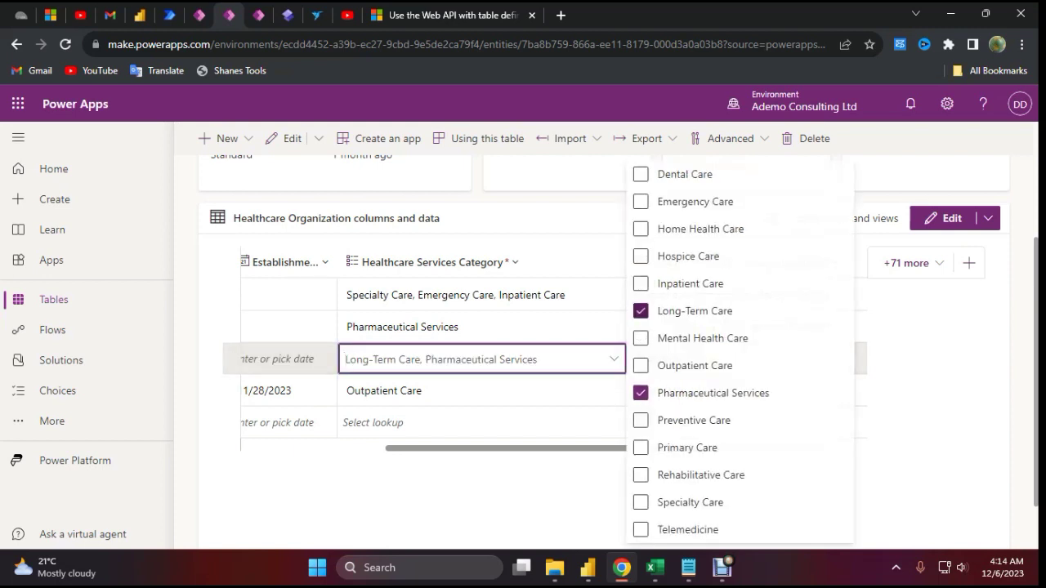
{"action": "left_click", "coordinate": [641, 310]}
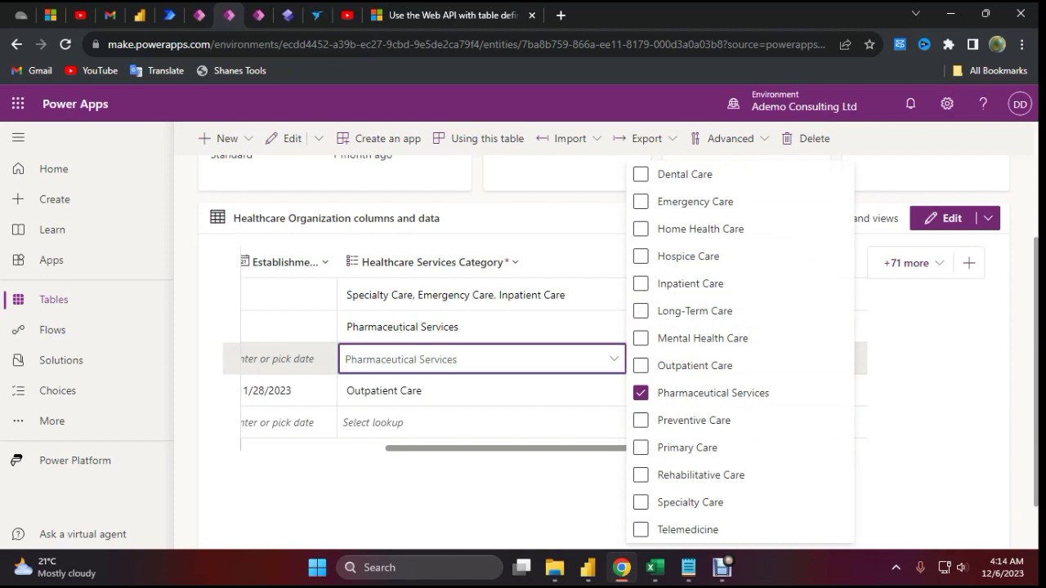
{"action": "left_click", "coordinate": [523, 494]}
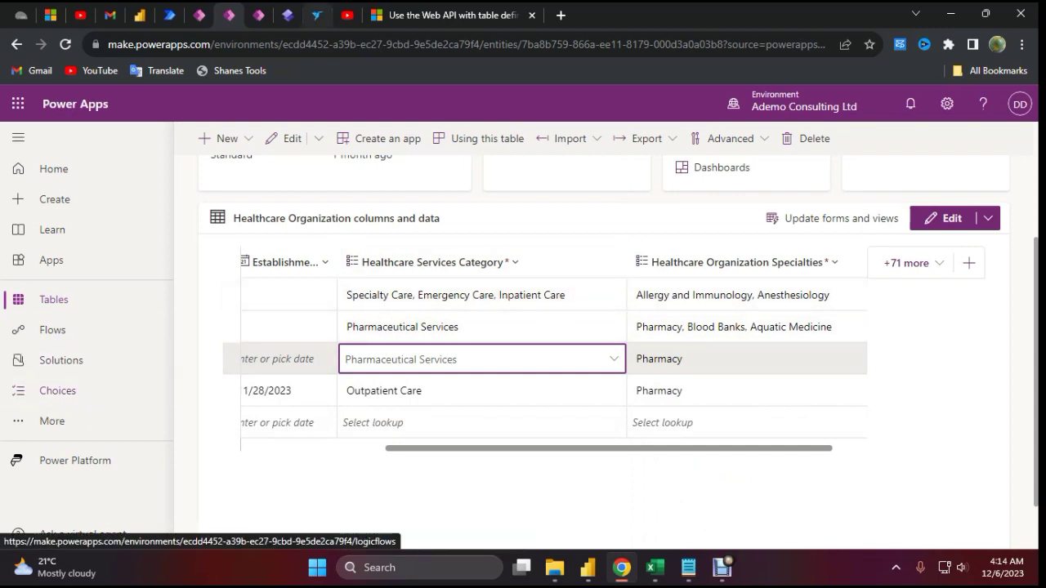
- Compare the display name of the Healthcare Organization Specialties global choice with the schema name of the matching table column
{"action": "left_click", "coordinate": [57, 390]}
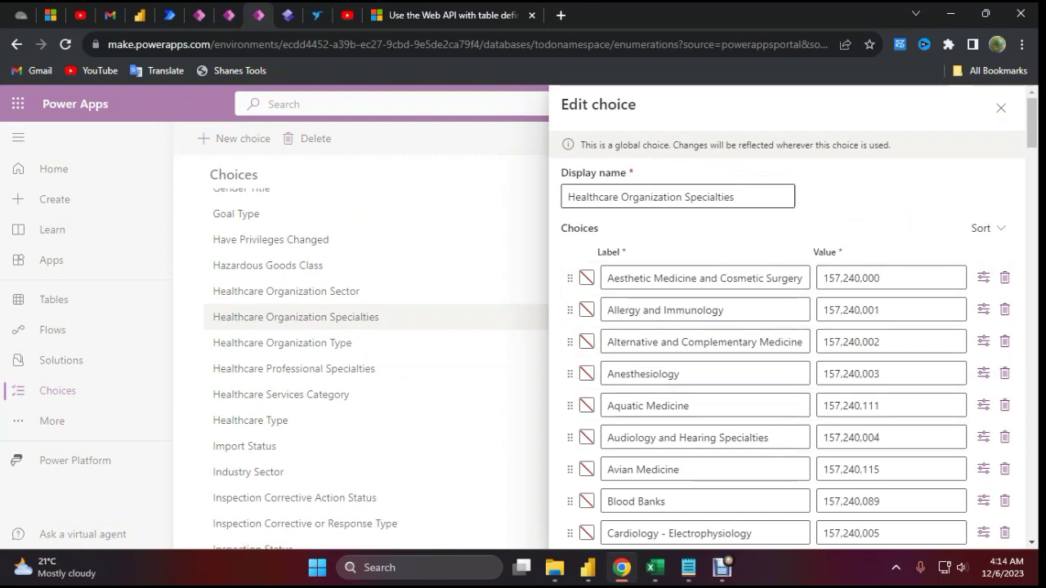
{"action": "left_click_drag", "start_coordinate": [586, 197], "coordinate": [735, 197]}
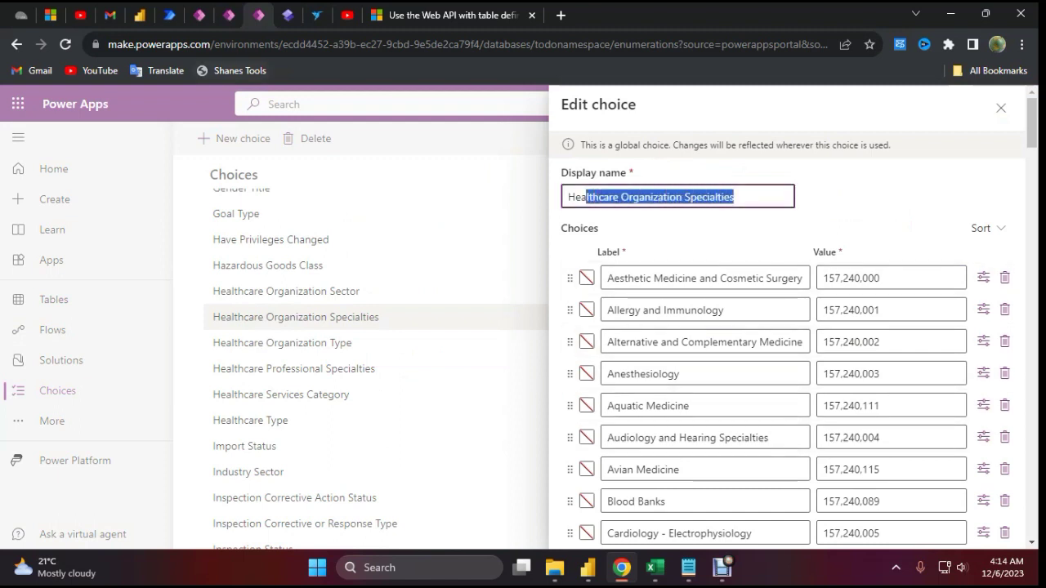
{"action": "left_click", "coordinate": [229, 15]}
{"action": "left_click", "coordinate": [736, 262]}
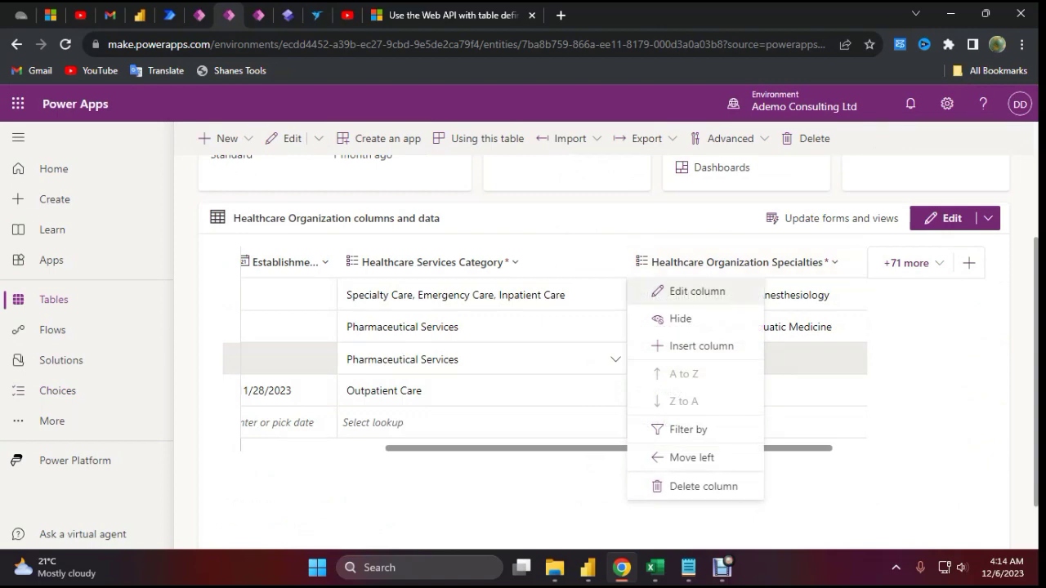
{"action": "left_click", "coordinate": [694, 291]}
{"action": "scroll", "coordinate": [784, 327], "scroll_direction": "down", "scroll_amount": 3}
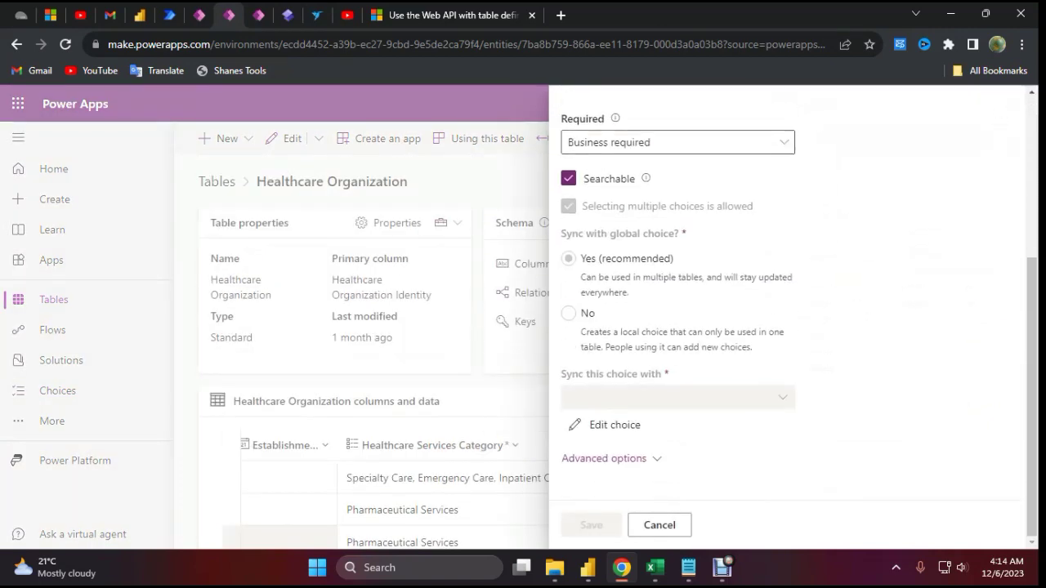
{"action": "left_click", "coordinate": [611, 458]}
{"action": "scroll", "coordinate": [638, 445], "scroll_direction": "down", "scroll_amount": 4}
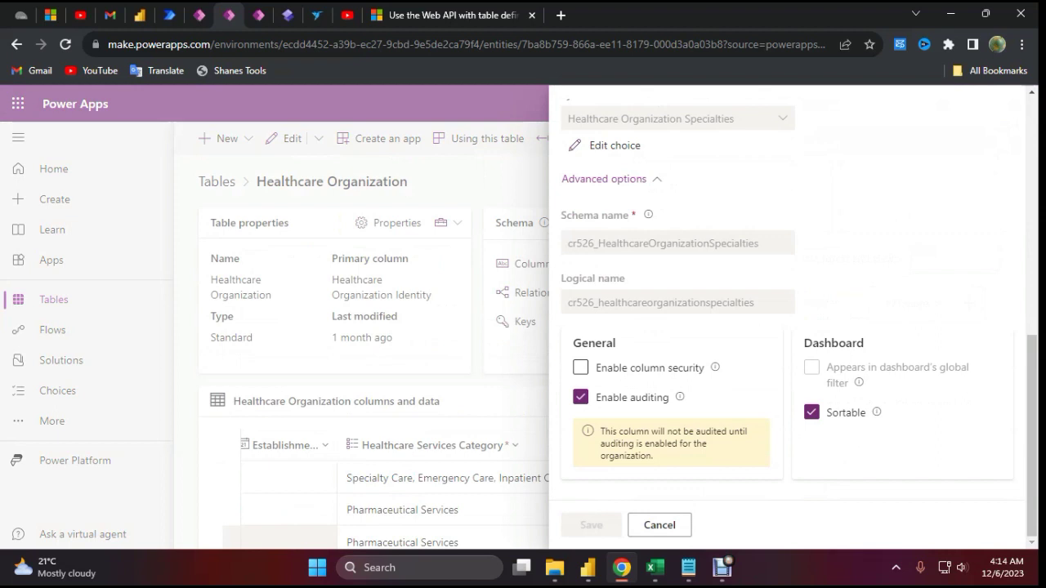
{"action": "left_click_drag", "start_coordinate": [568, 243], "coordinate": [754, 243]}
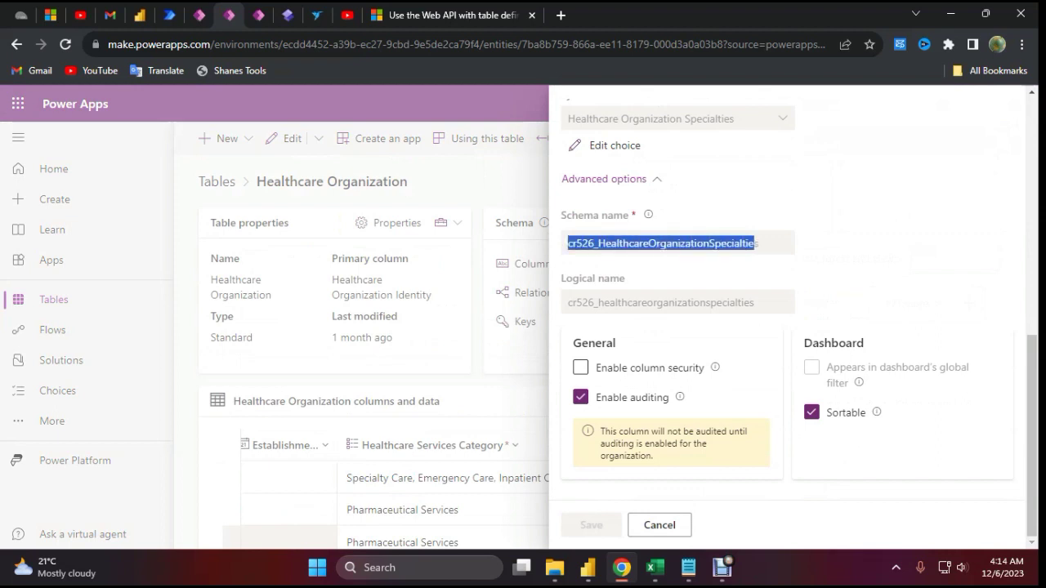
{"action": "left_click", "coordinate": [660, 524]}
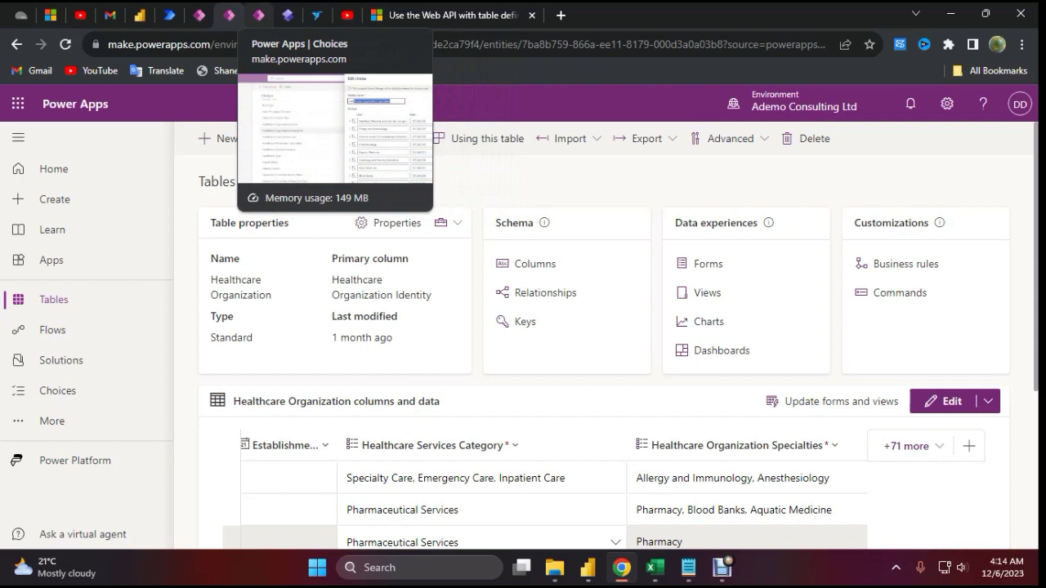
- Switch to the Power Query Editor and inspect the cr526_healthcareorganizationspecialties values in rows 2 and 1
{"action": "scroll", "coordinate": [735, 368], "scroll_direction": "down", "scroll_amount": 2}
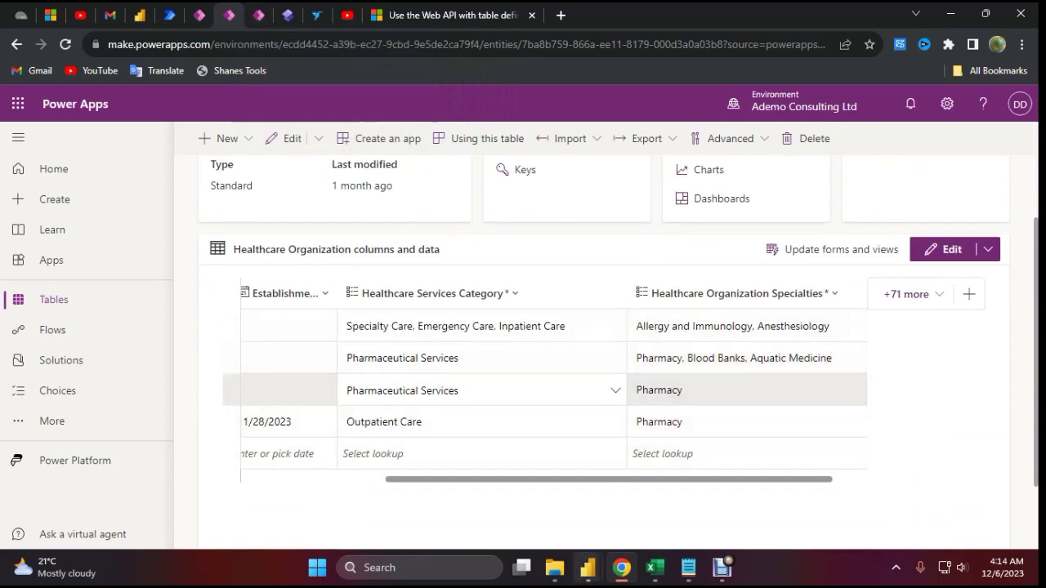
{"action": "mouse_move", "coordinate": [588, 568]}
{"action": "left_click", "coordinate": [669, 489]}
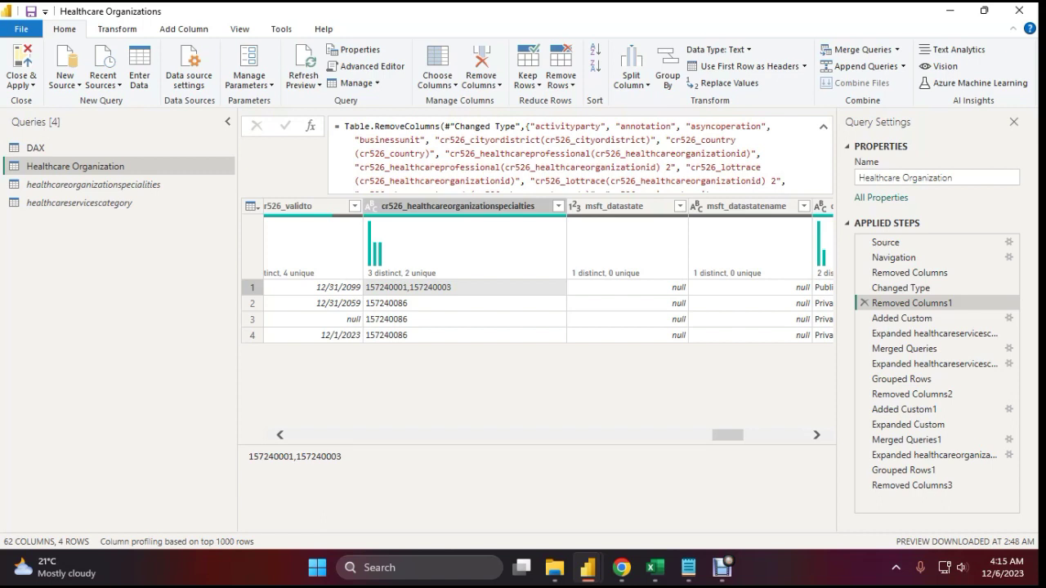
{"action": "left_click", "coordinate": [458, 303]}
{"action": "left_click_drag", "start_coordinate": [295, 457], "coordinate": [248, 457]}
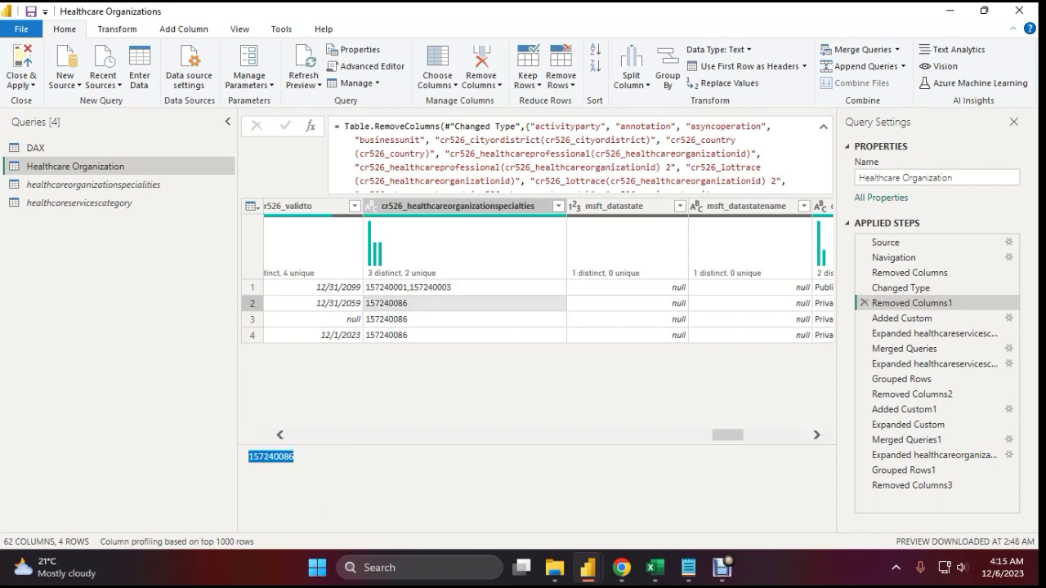
{"action": "left_click", "coordinate": [458, 288]}
{"action": "left_click_drag", "start_coordinate": [342, 457], "coordinate": [248, 457]}
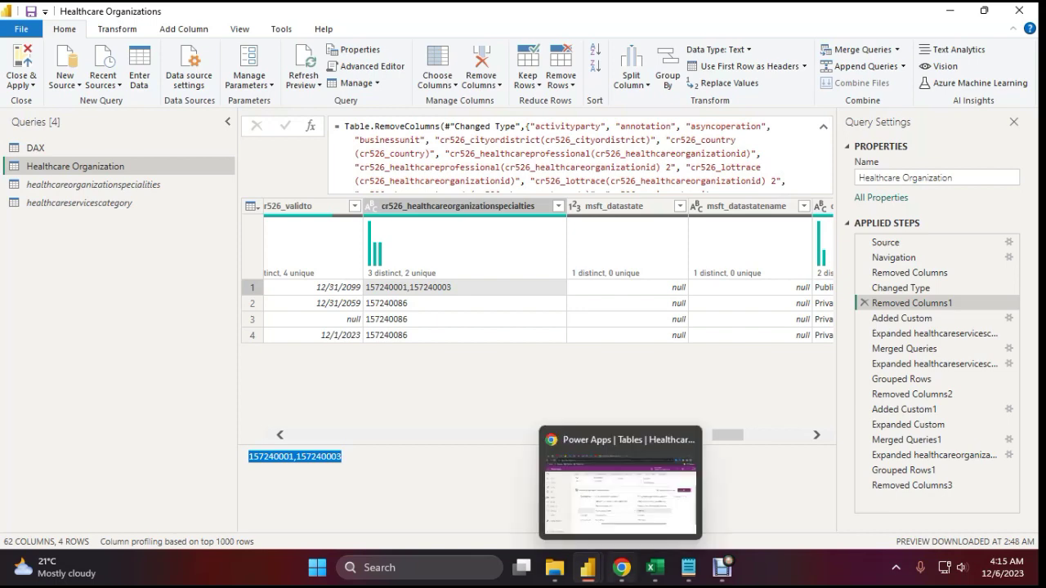
- Check the specialty labels in the Power Apps table, then return to Power Query and step through the coded values down to row 4
{"action": "left_click", "coordinate": [622, 567]}
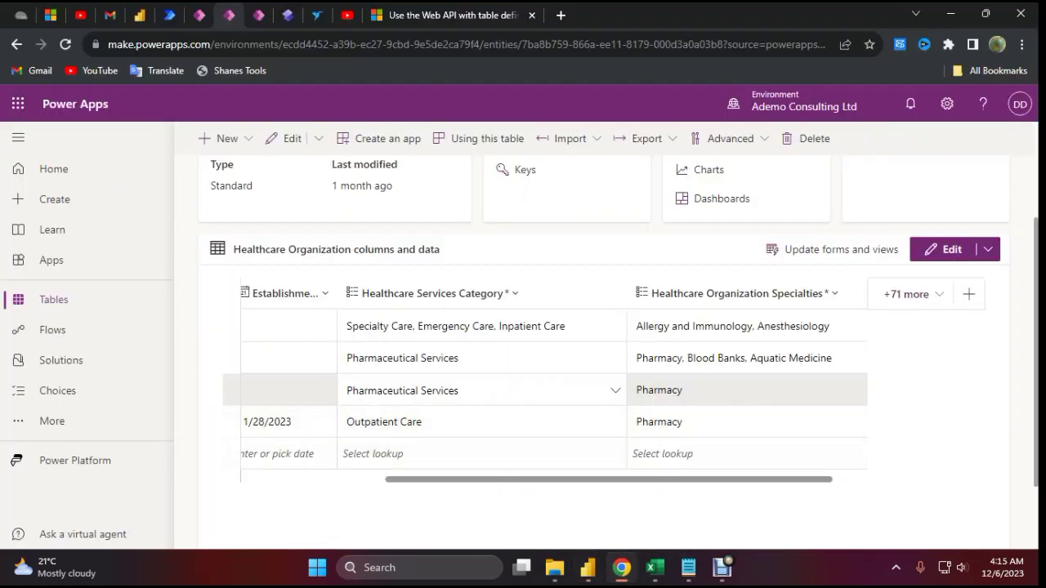
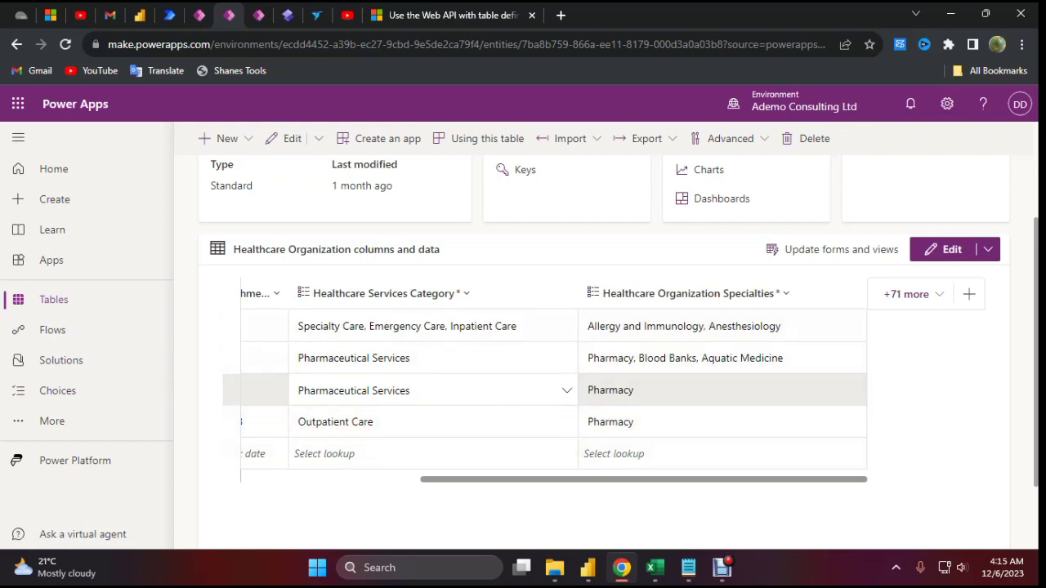
{"action": "mouse_move", "coordinate": [588, 568]}
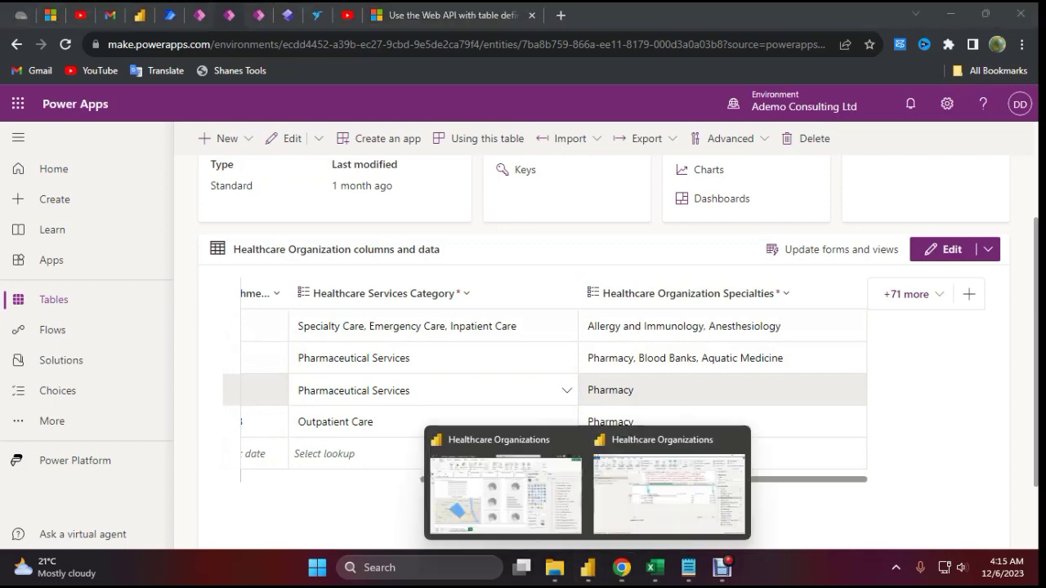
{"action": "left_click", "coordinate": [662, 482]}
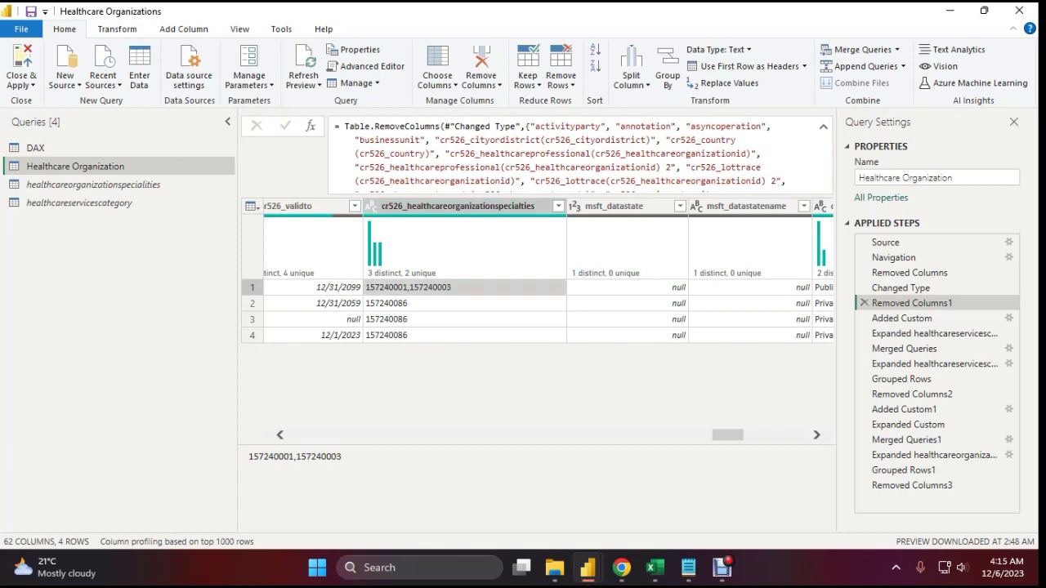
{"action": "key", "text": "Down"}
{"action": "key", "text": "Down"}
{"action": "key", "text": "Down"}
- Switch to the Choices page in Power Apps and reopen the Healthcare Organization Specialties choice
{"action": "mouse_move", "coordinate": [621, 568]}
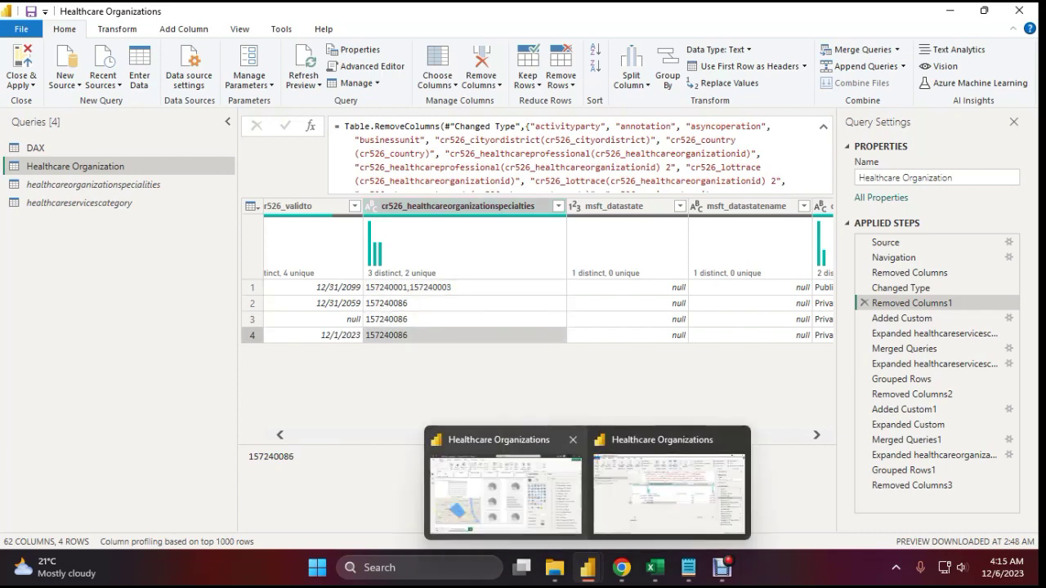
{"action": "left_click", "coordinate": [621, 568]}
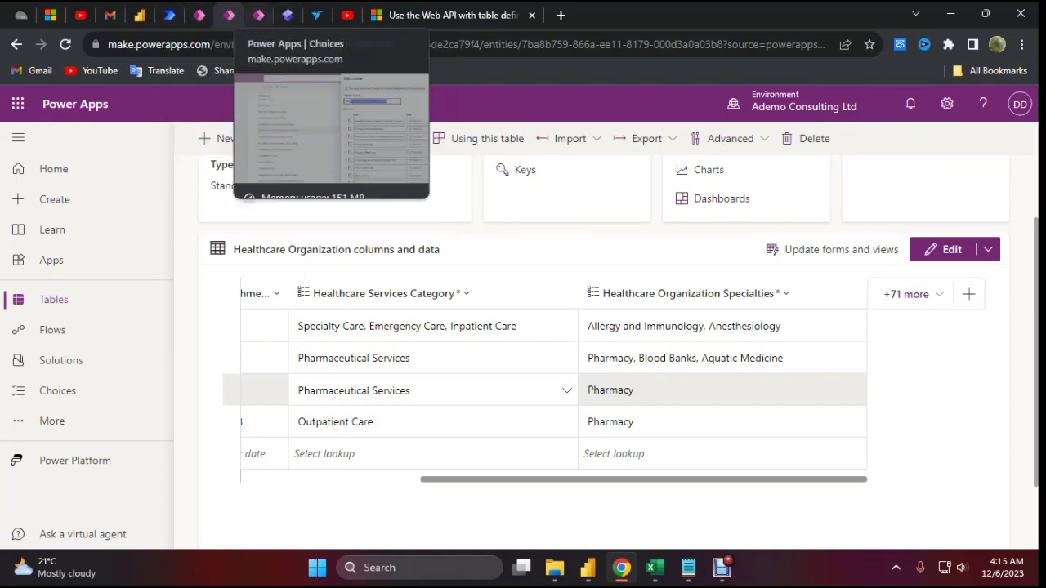
{"action": "left_click", "coordinate": [258, 15]}
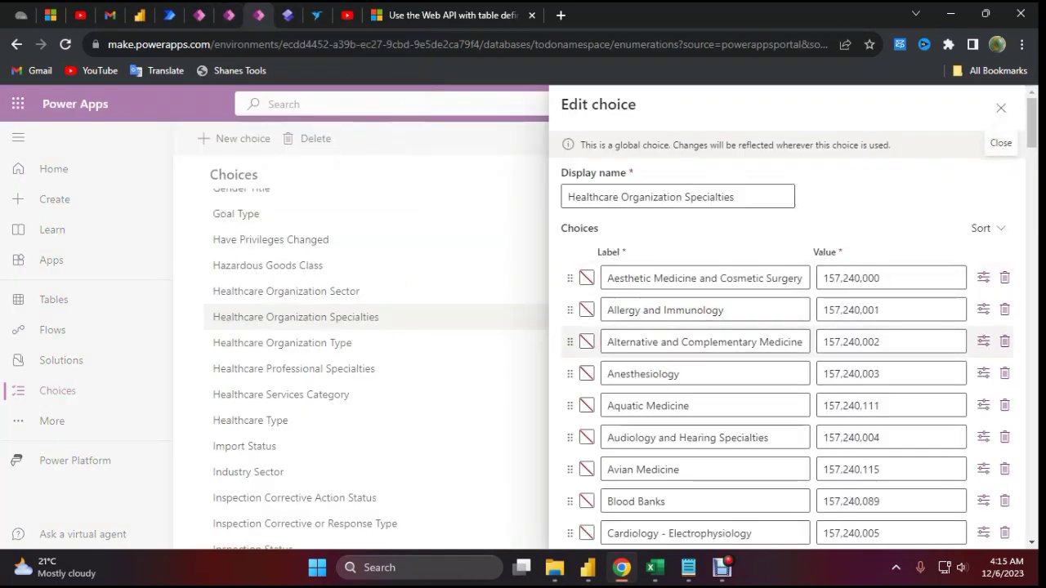
{"action": "left_click", "coordinate": [1000, 107]}
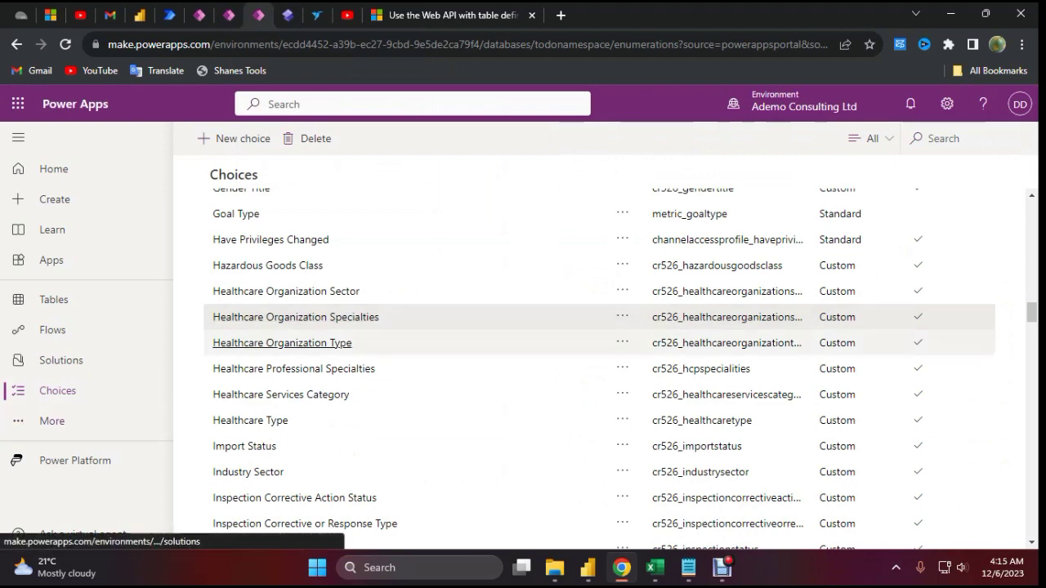
{"action": "left_click", "coordinate": [296, 317]}
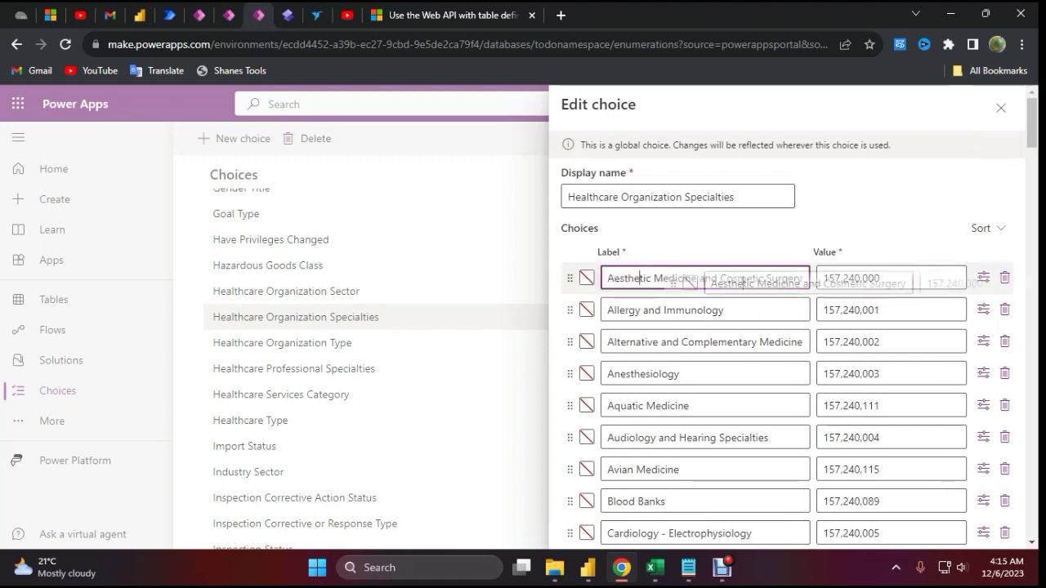
- Look through the labels and numeric values of the specialties choice list, focusing on the Allergy and Immunology entry
{"action": "left_click", "coordinate": [639, 278]}
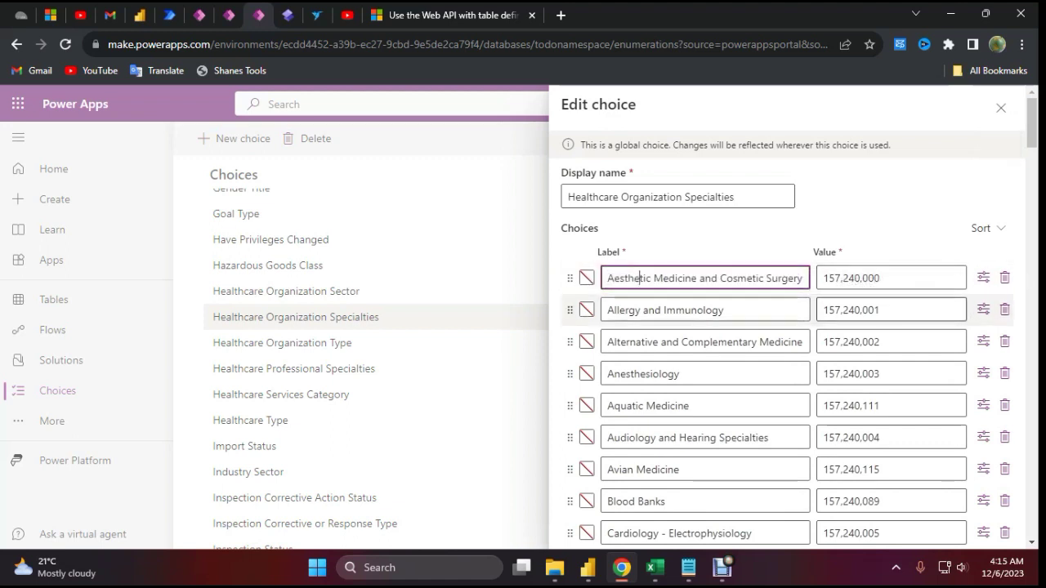
{"action": "scroll", "coordinate": [785, 501], "scroll_direction": "down", "scroll_amount": 5}
{"action": "scroll", "coordinate": [890, 495], "scroll_direction": "down", "scroll_amount": 18}
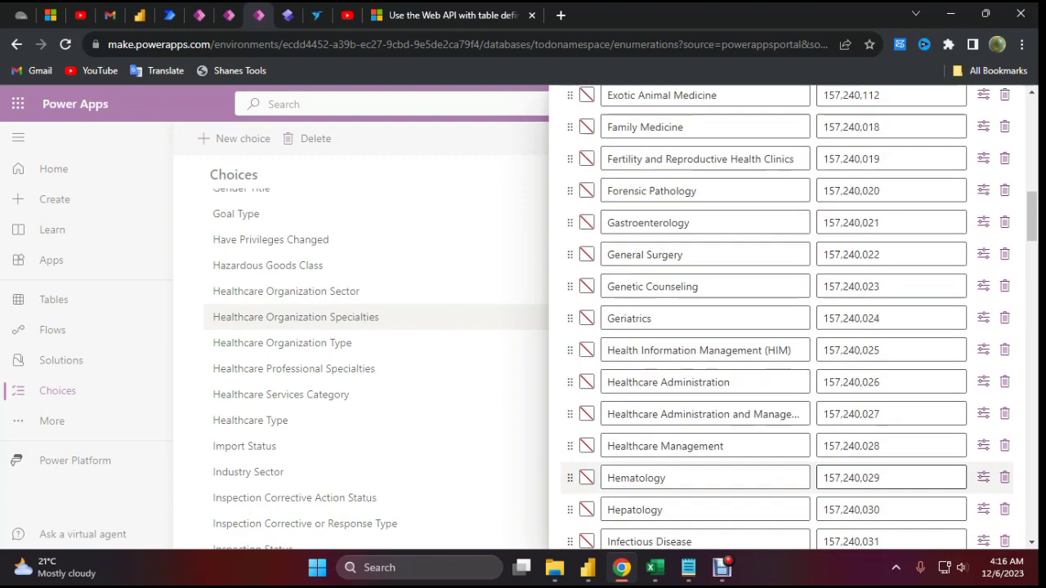
{"action": "scroll", "coordinate": [890, 495], "scroll_direction": "up", "scroll_amount": 9}
{"action": "scroll", "coordinate": [785, 486], "scroll_direction": "up", "scroll_amount": 12}
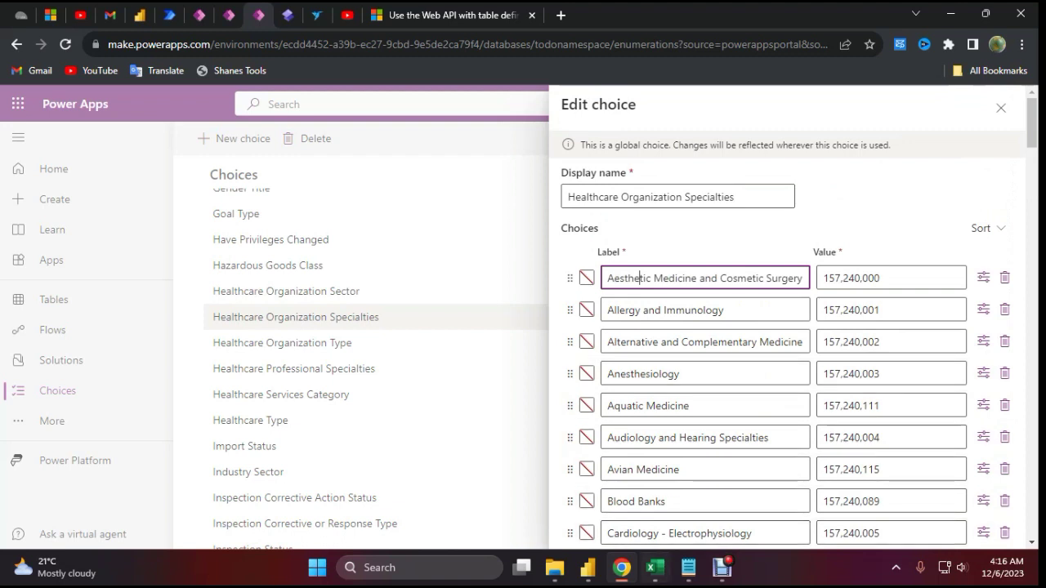
{"action": "mouse_move", "coordinate": [655, 567]}
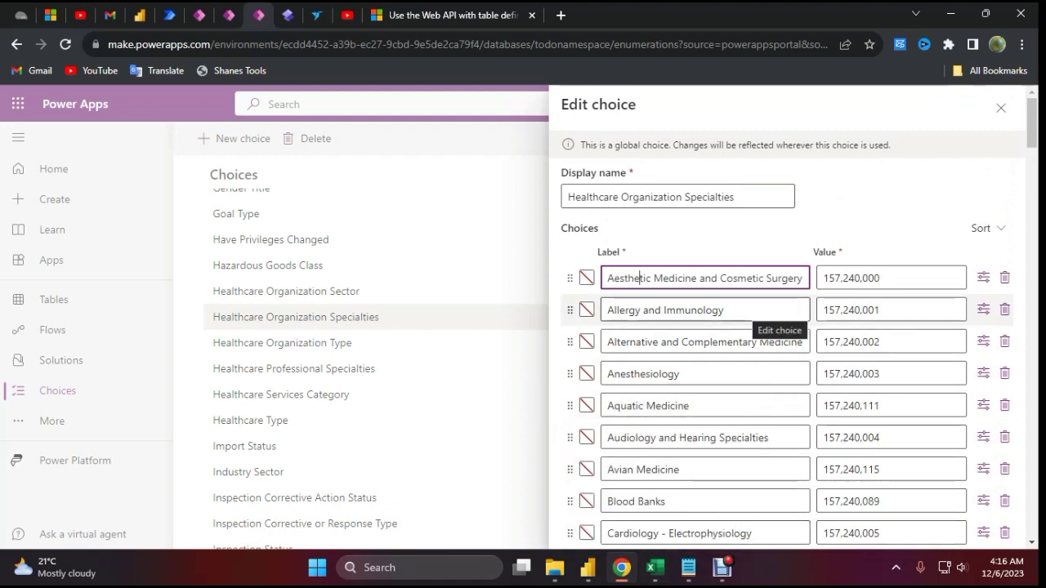
{"action": "left_click", "coordinate": [724, 310]}
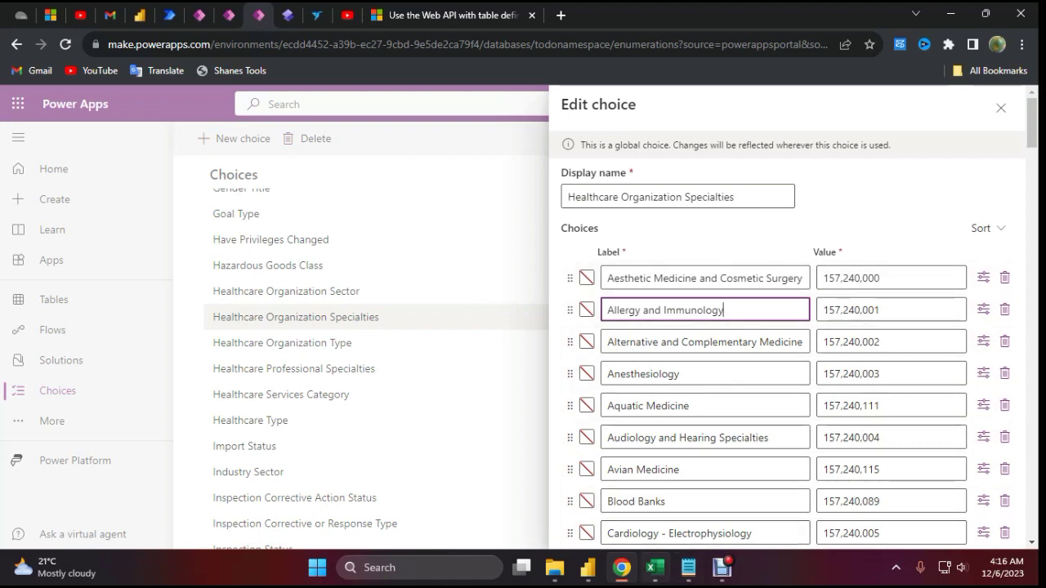
- Switch to the Power Query Editor, show the Removed Columns3 step and inspect the first row's Healthcare Organization Specialties labels
{"action": "left_click", "coordinate": [588, 568]}
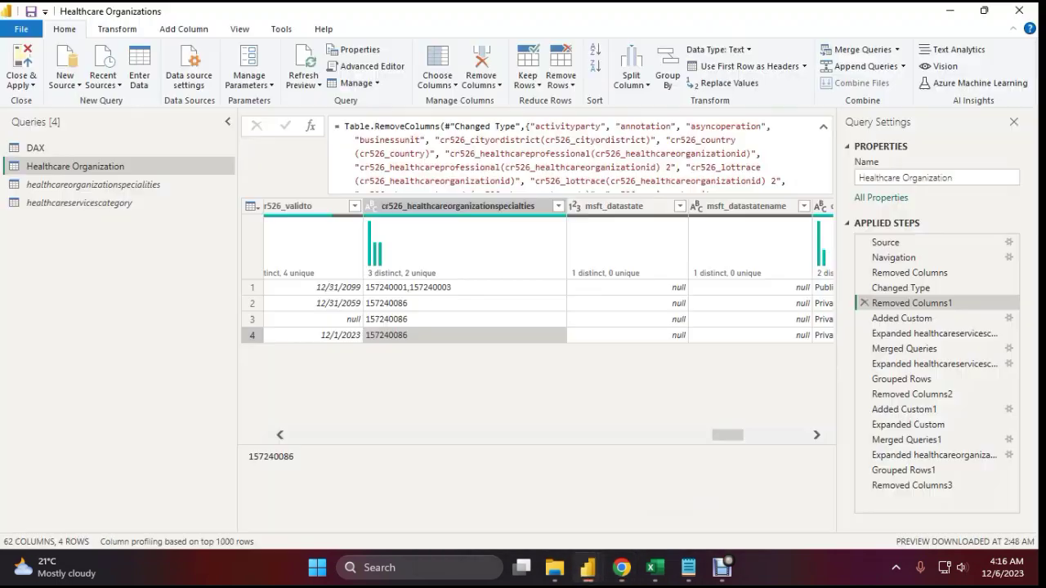
{"action": "left_click", "coordinate": [922, 485]}
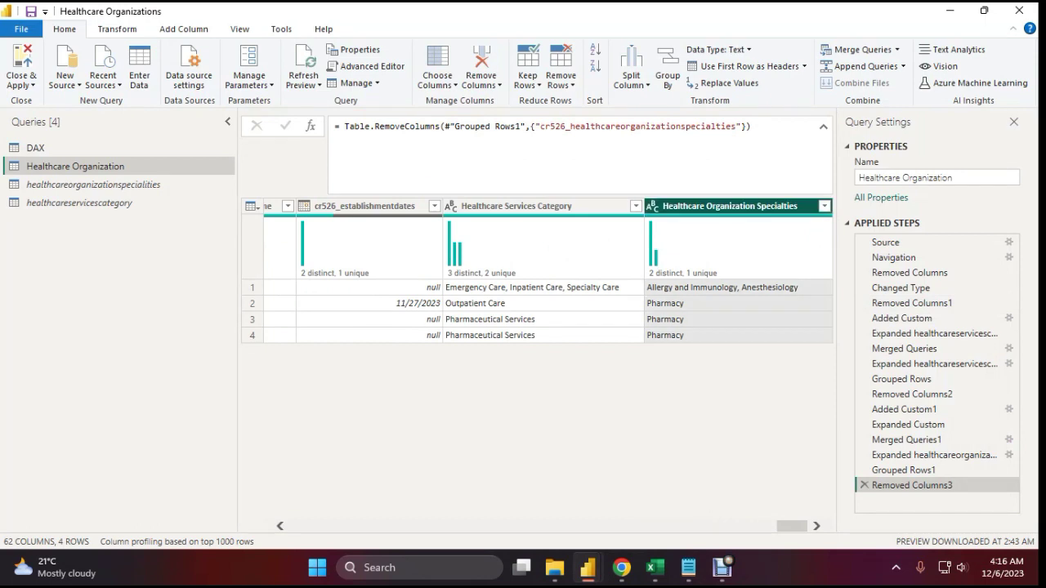
{"action": "left_click", "coordinate": [722, 288]}
{"action": "left_click_drag", "start_coordinate": [352, 456], "coordinate": [412, 456]}
{"action": "left_click_drag", "start_coordinate": [348, 456], "coordinate": [249, 456]}
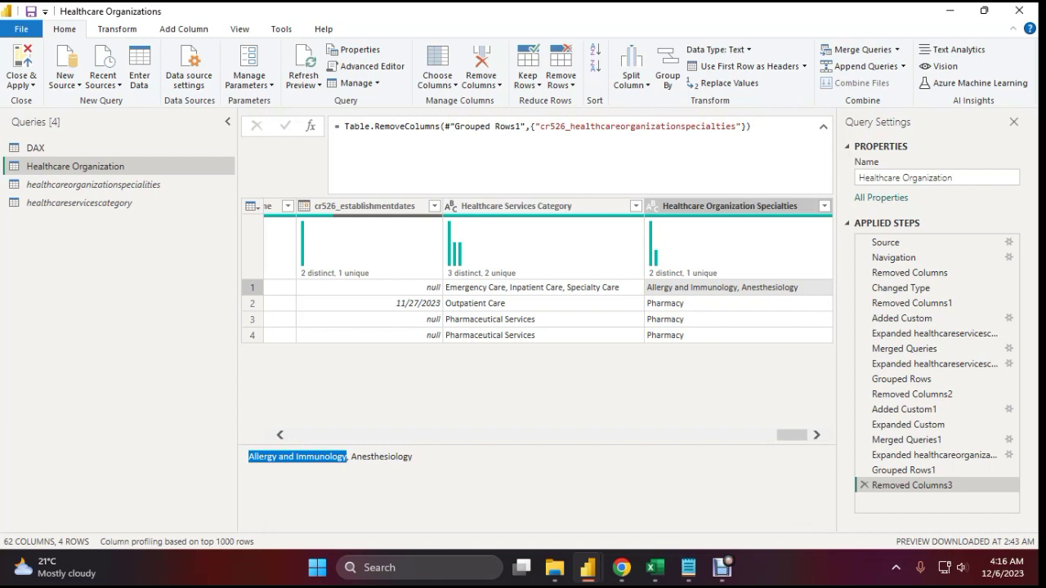
- Go back to the Removed Columns1 step and inspect the first row's coded value in cr526_healthcareorganizationspecialties
{"action": "left_click", "coordinate": [907, 303]}
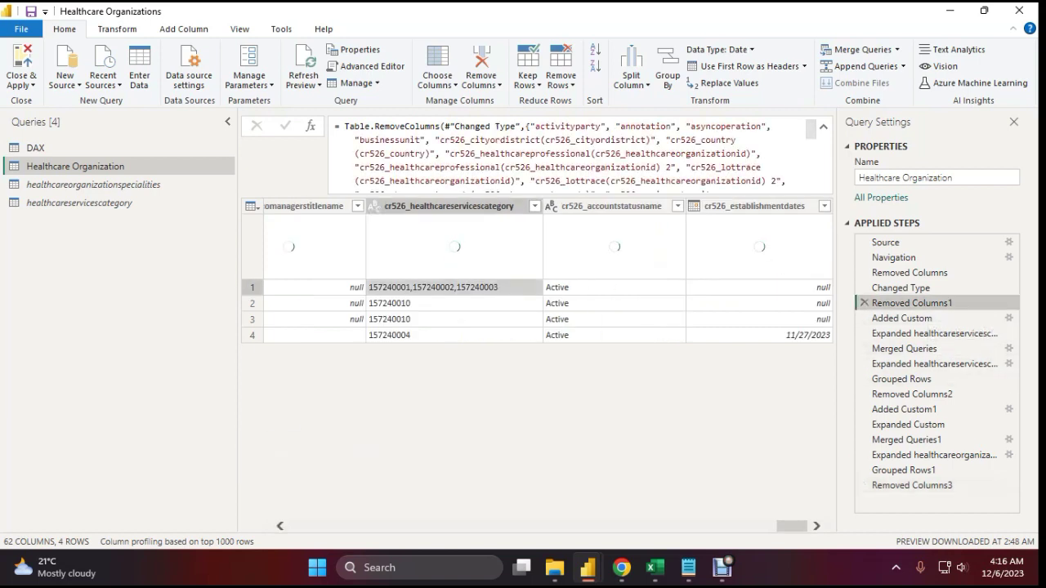
{"action": "left_click_drag", "start_coordinate": [792, 434], "coordinate": [719, 434]}
{"action": "left_click", "coordinate": [595, 288]}
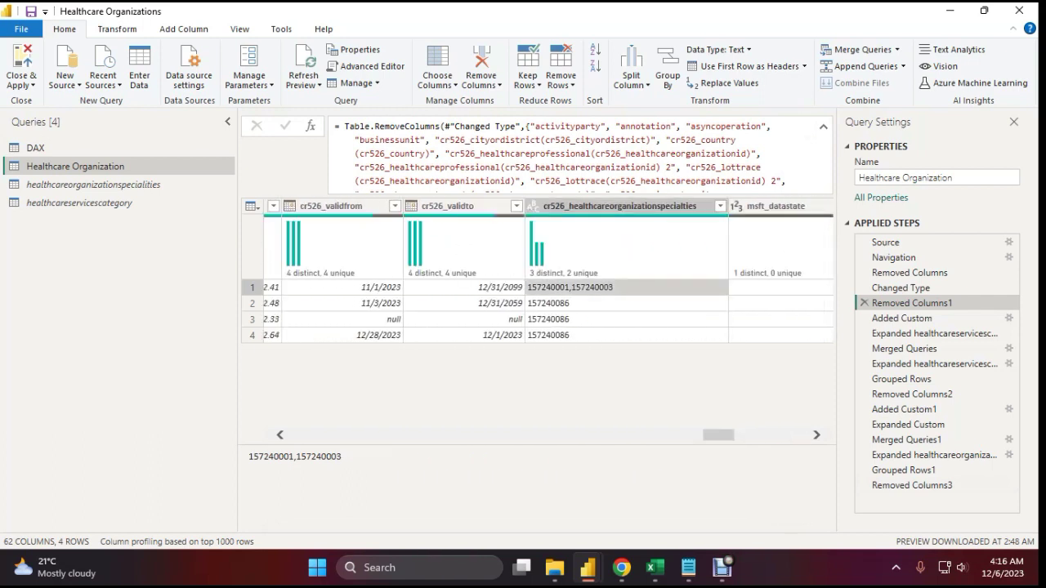
- Inspect the individual codes in the first row's specialties value and view the Dataverse choice column overview sheet in Excel
{"action": "double_click", "coordinate": [319, 456]}
{"action": "left_click", "coordinate": [341, 456]}
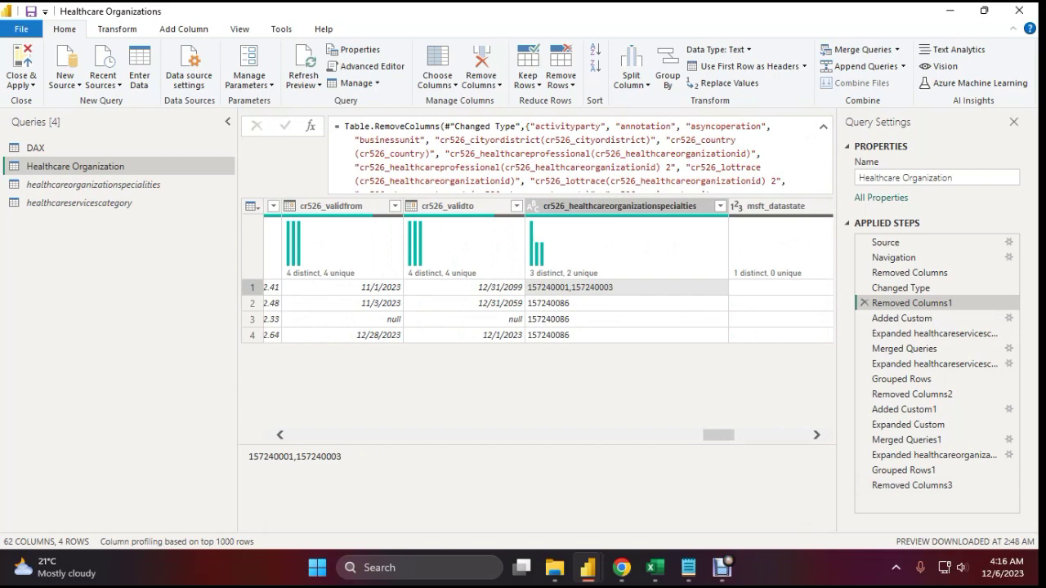
{"action": "left_click", "coordinate": [654, 568]}
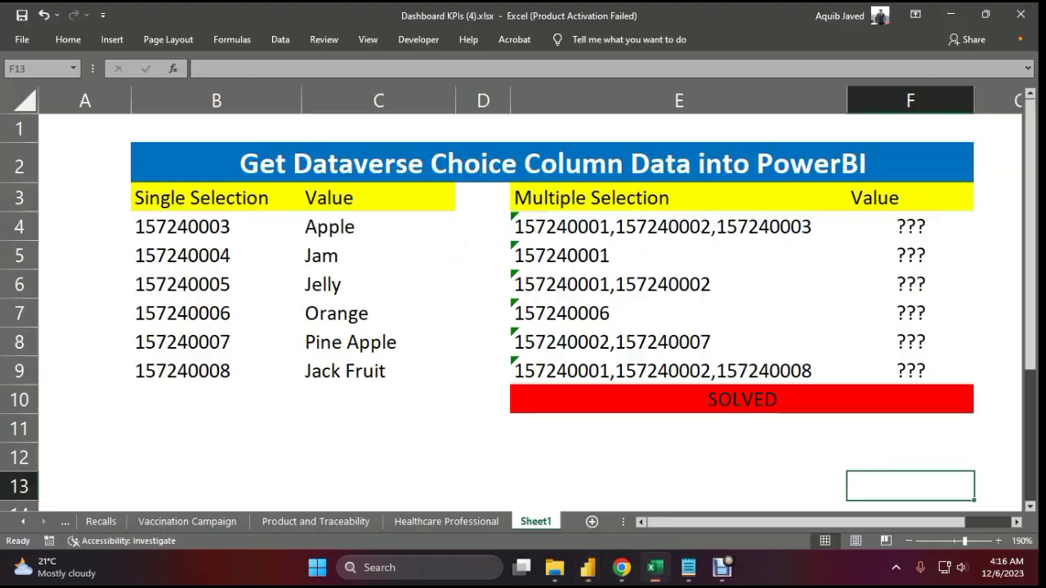
- Switch to the Microsoft Learn Web API table definitions page in Chrome and examine the GlobalOptionSetDefinitions entity set path
{"action": "left_click", "coordinate": [621, 568]}
{"action": "left_click", "coordinate": [433, 16]}
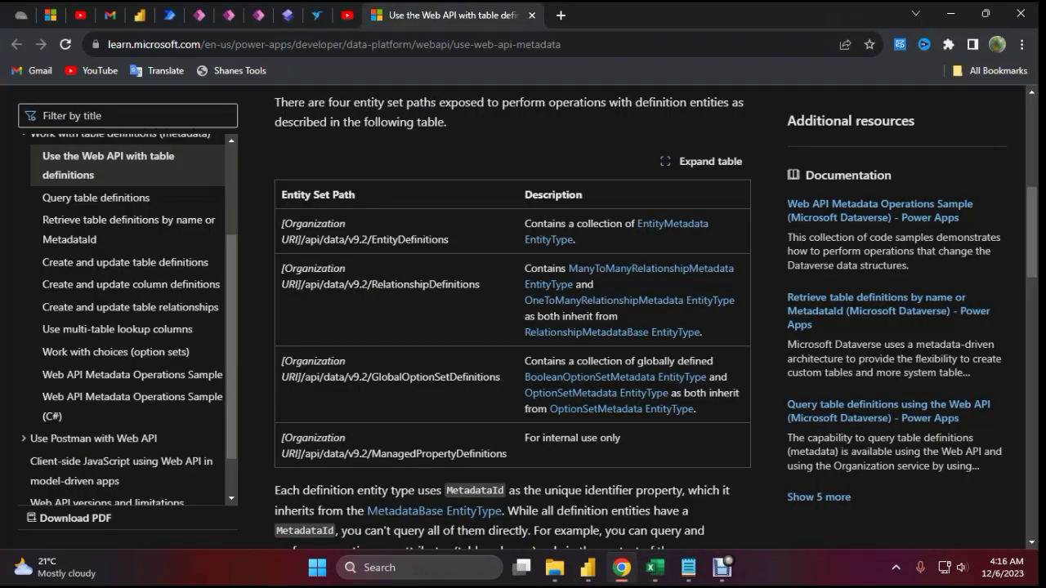
{"action": "scroll", "coordinate": [523, 319], "scroll_direction": "up", "scroll_amount": 7}
{"action": "left_click_drag", "start_coordinate": [386, 276], "coordinate": [539, 275]}
{"action": "scroll", "coordinate": [523, 319], "scroll_direction": "down", "scroll_amount": 8}
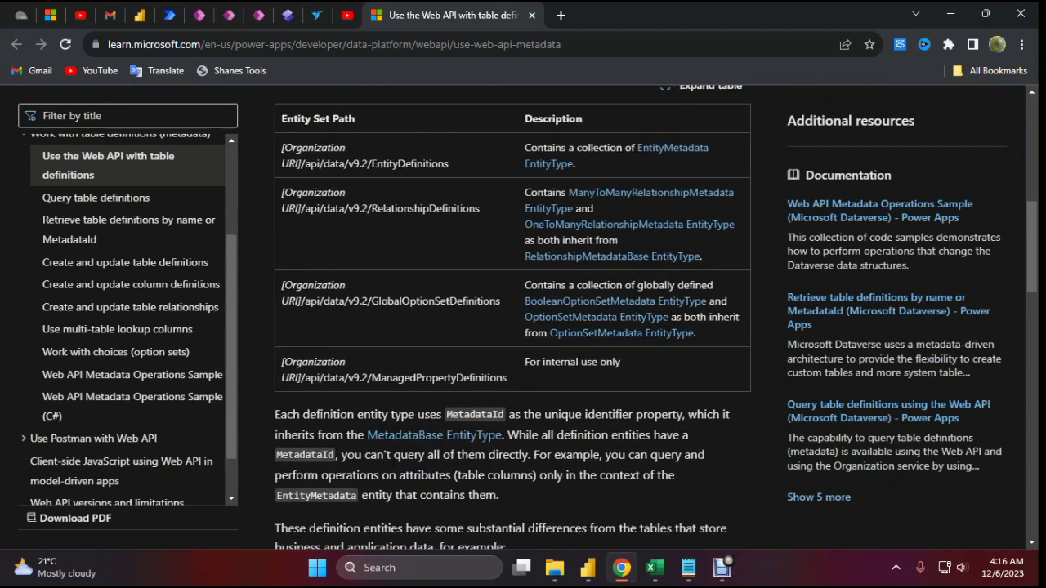
{"action": "left_click_drag", "start_coordinate": [372, 301], "coordinate": [496, 301]}
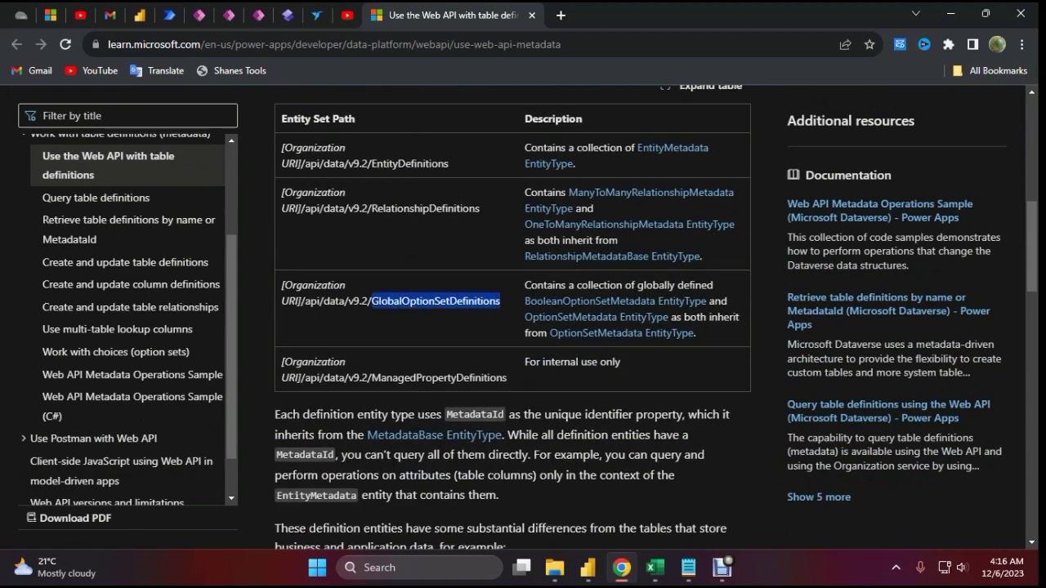
{"action": "left_click", "coordinate": [500, 303]}
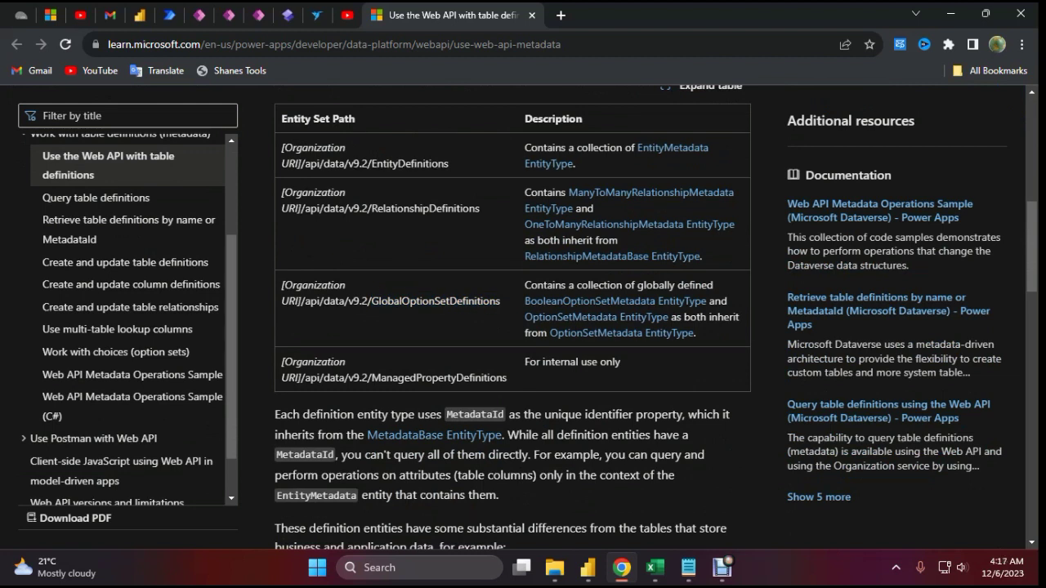
{"action": "left_click_drag", "start_coordinate": [282, 285], "coordinate": [499, 301]}
{"action": "left_click", "coordinate": [500, 316]}
- Switch to the Power Query Editor and create a new blank query
{"action": "left_click", "coordinate": [589, 568]}
{"action": "left_click", "coordinate": [669, 493]}
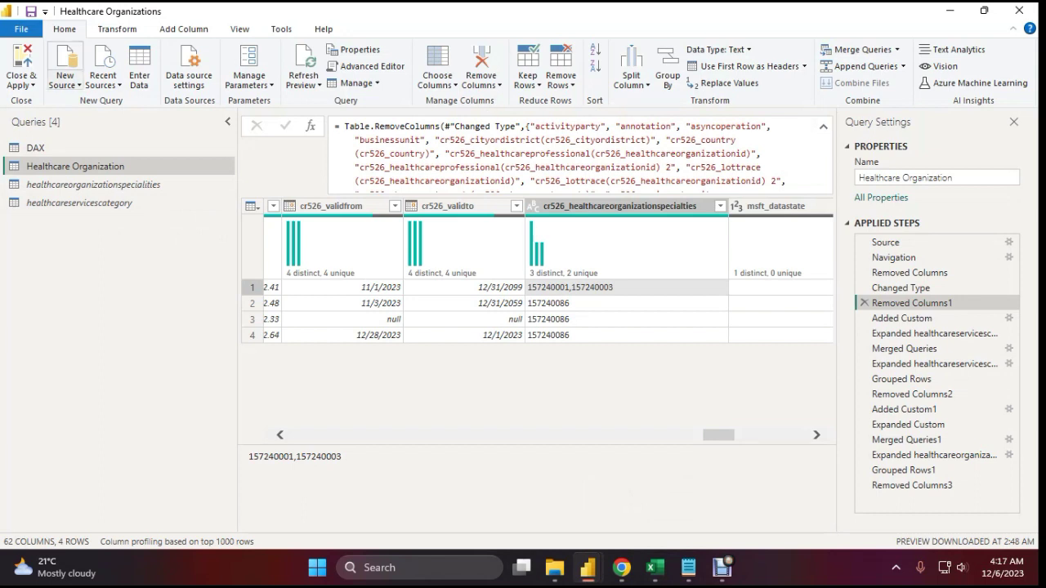
{"action": "left_click", "coordinate": [64, 67]}
{"action": "left_click", "coordinate": [112, 323]}
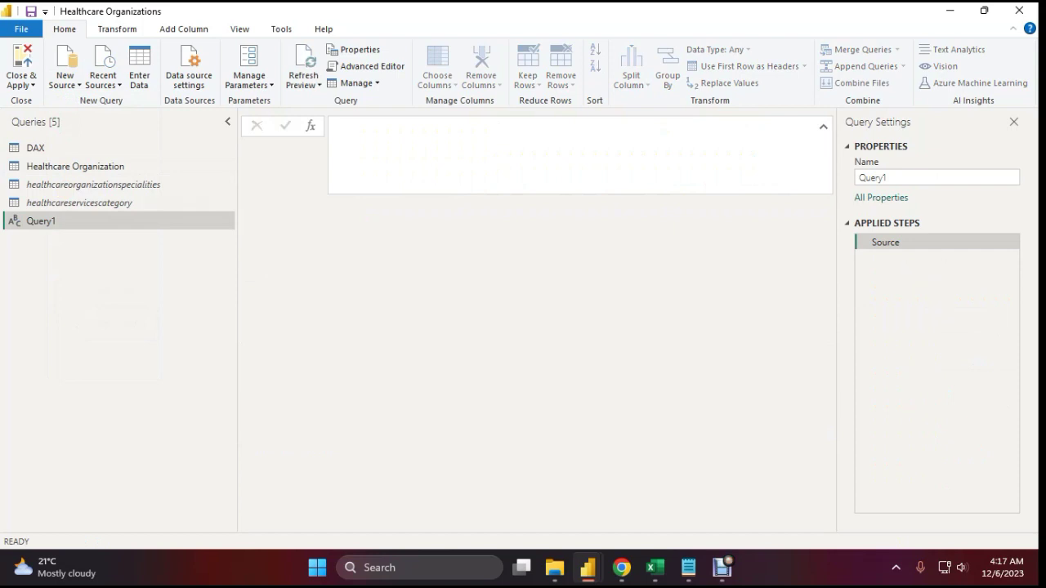
- Copy the Source step's Json.Document formula from the healthcareservicescategory query into Query1
{"action": "left_click", "coordinate": [79, 203]}
{"action": "left_click", "coordinate": [885, 242]}
{"action": "left_click_drag", "start_coordinate": [503, 141], "coordinate": [333, 127]}
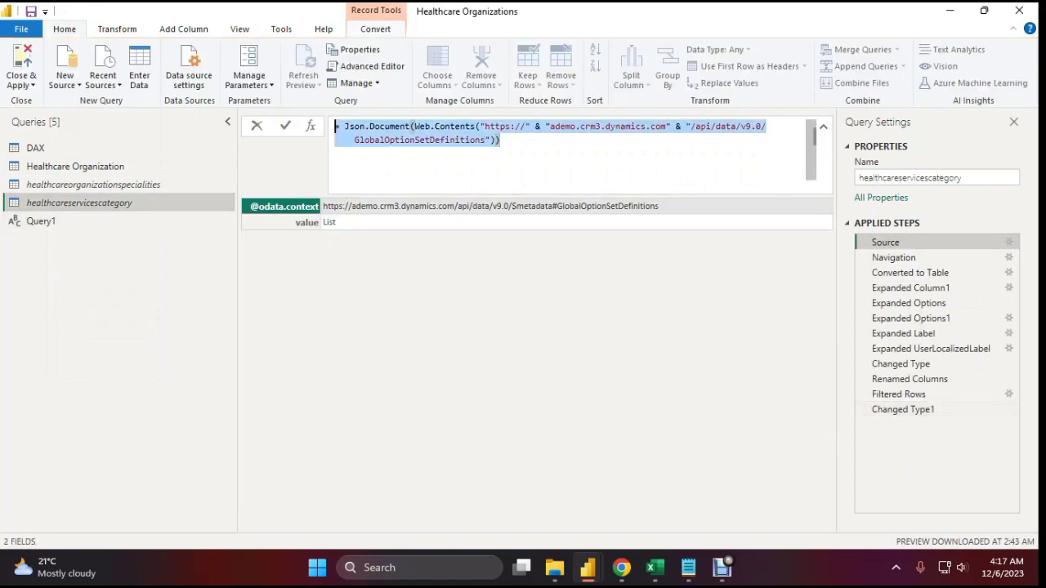
{"action": "key", "text": "ctrl+c"}
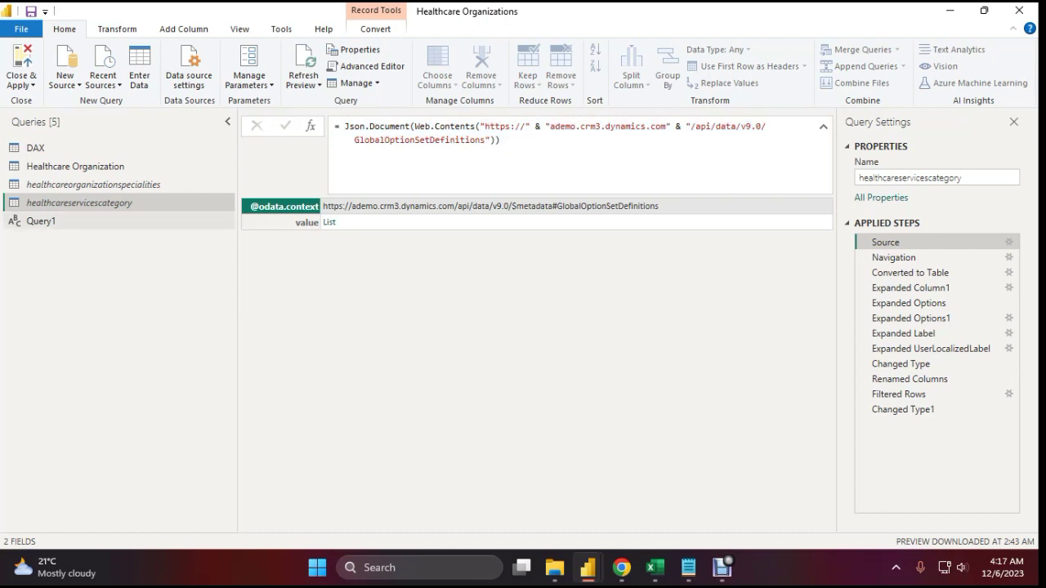
{"action": "left_click", "coordinate": [40, 221]}
{"action": "left_click", "coordinate": [413, 126]}
{"action": "key", "text": "ctrl+v"}
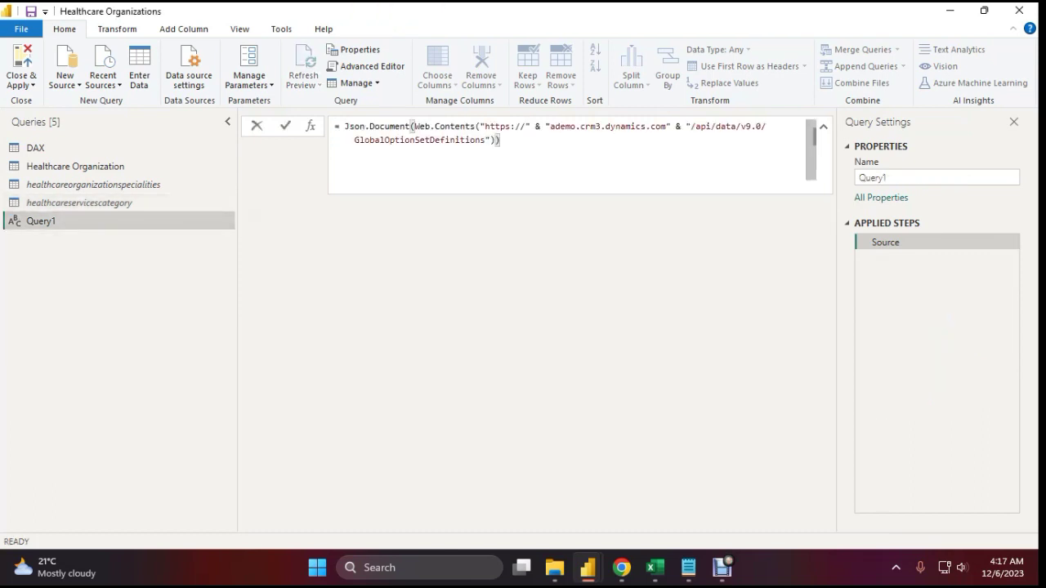
- Highlight the environment address ademo.crm3.dynamics.com in Query1's source formula
{"action": "left_click_drag", "start_coordinate": [550, 127], "coordinate": [666, 127]}
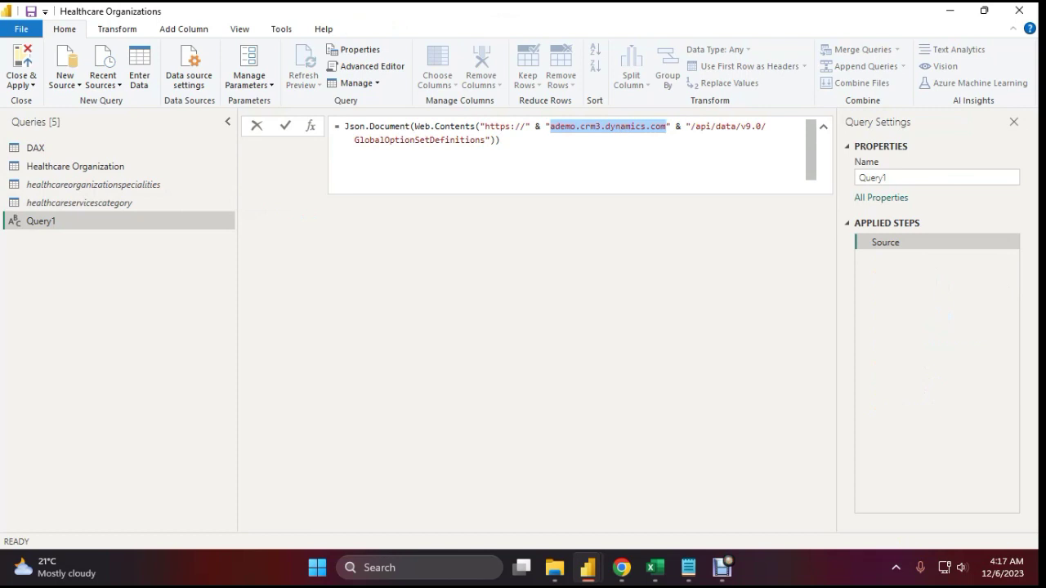
{"action": "left_click", "coordinate": [585, 126]}
{"action": "left_click_drag", "start_coordinate": [550, 126], "coordinate": [667, 127]}
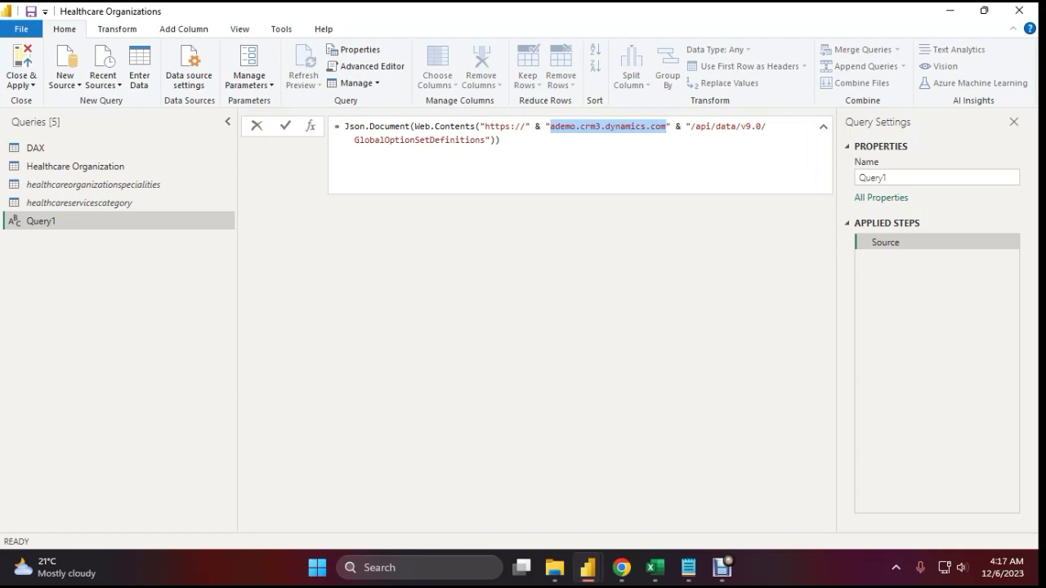
- Switch to the Power Apps Choices page in Chrome and close the Healthcare Organization Specialties choice, confirming the closure
{"action": "left_click", "coordinate": [622, 567]}
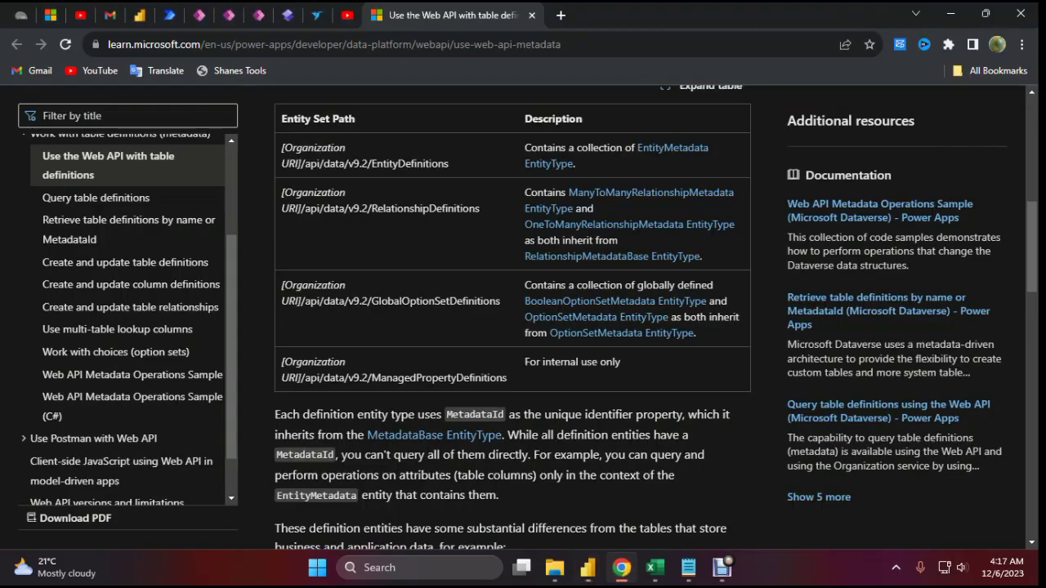
{"action": "left_click", "coordinate": [258, 14]}
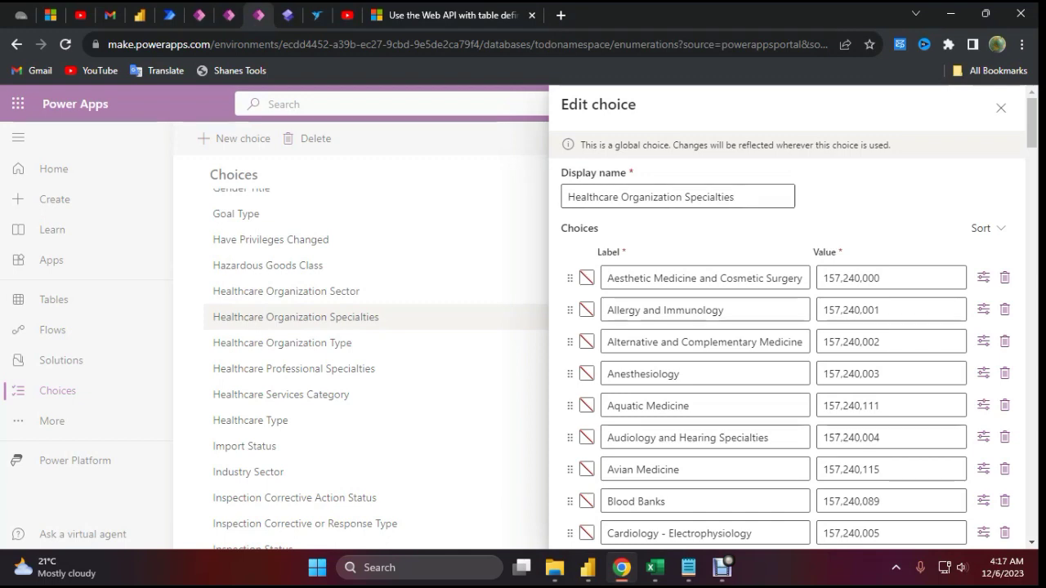
{"action": "left_click", "coordinate": [1002, 108]}
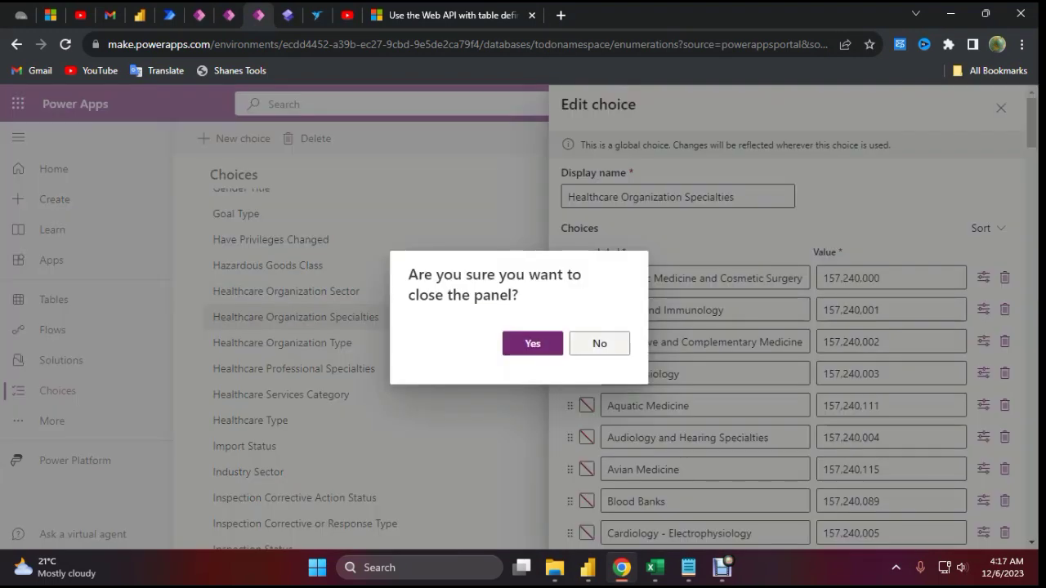
{"action": "key", "text": "Return"}
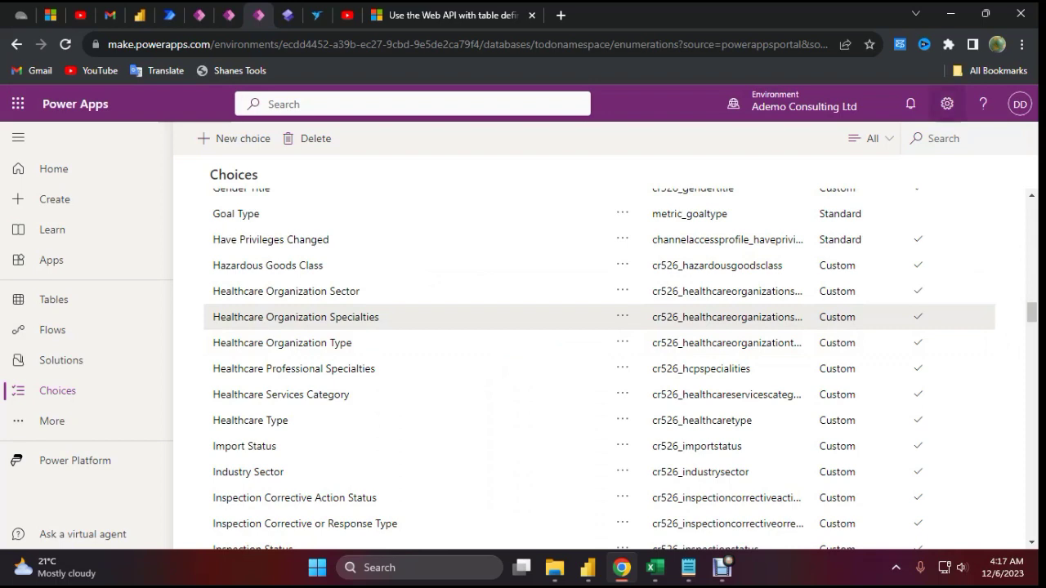
- Show the Power Apps session details and copy the instance URL
{"action": "left_click", "coordinate": [947, 104]}
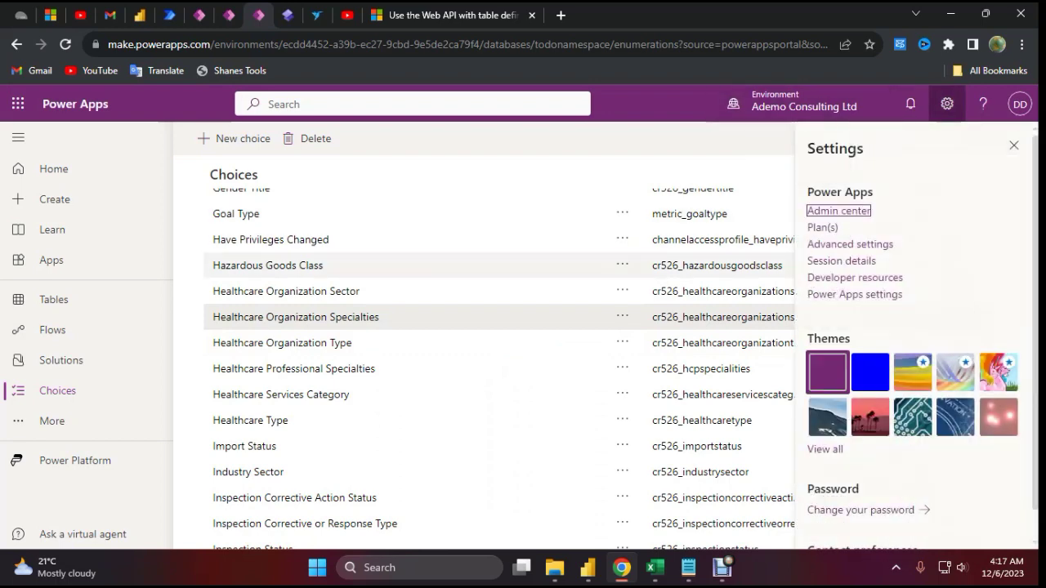
{"action": "left_click", "coordinate": [841, 261]}
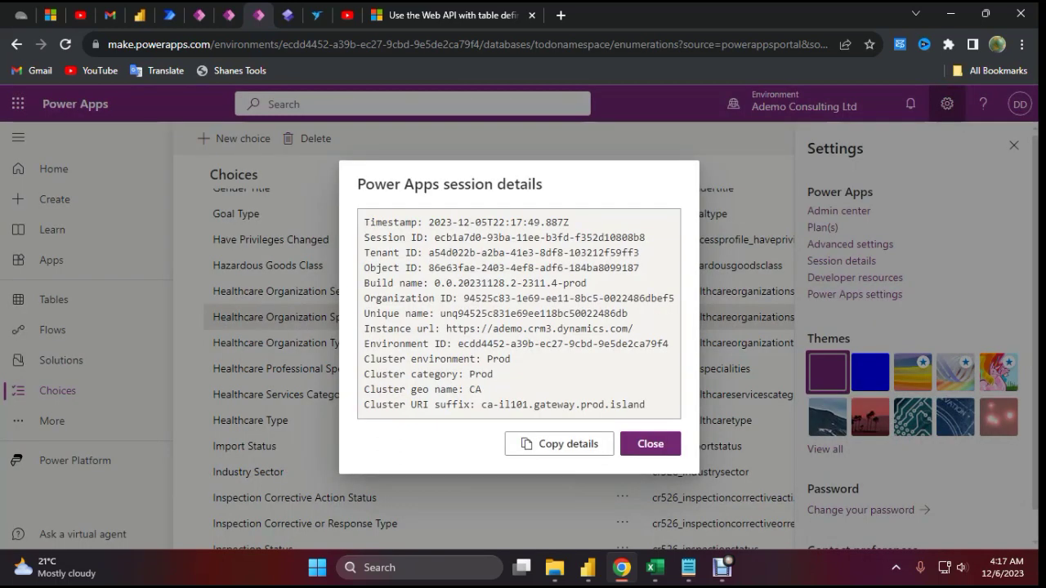
{"action": "left_click_drag", "start_coordinate": [446, 329], "coordinate": [633, 329]}
{"action": "right_click", "coordinate": [616, 329]}
{"action": "left_click", "coordinate": [641, 337]}
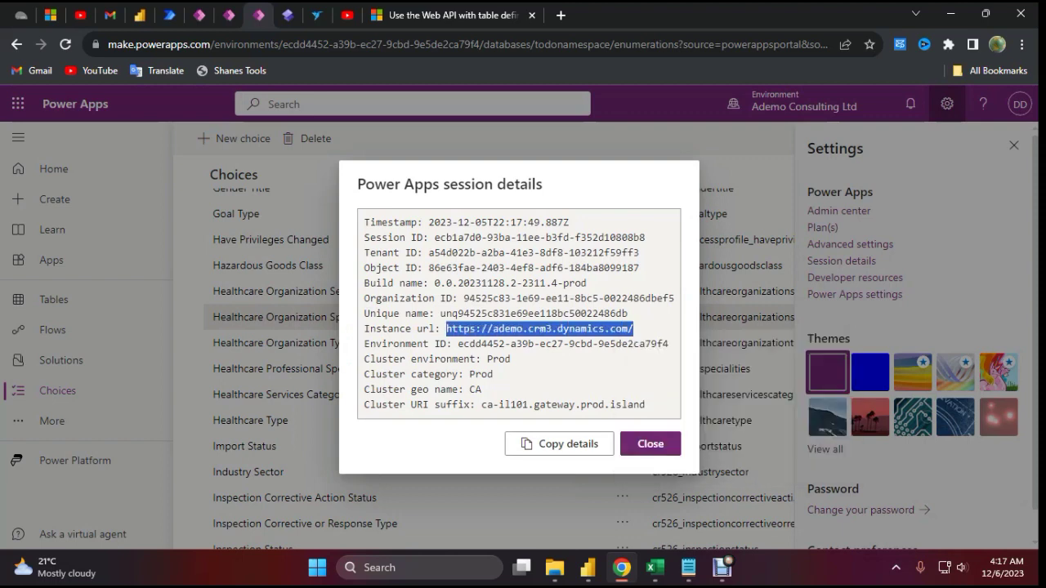
- Compare Query1's environment address in the Power Query Editor with the WEBSITE placeholder in the Notepad script, and return to Query1
{"action": "left_click", "coordinate": [588, 568]}
{"action": "left_click", "coordinate": [666, 495]}
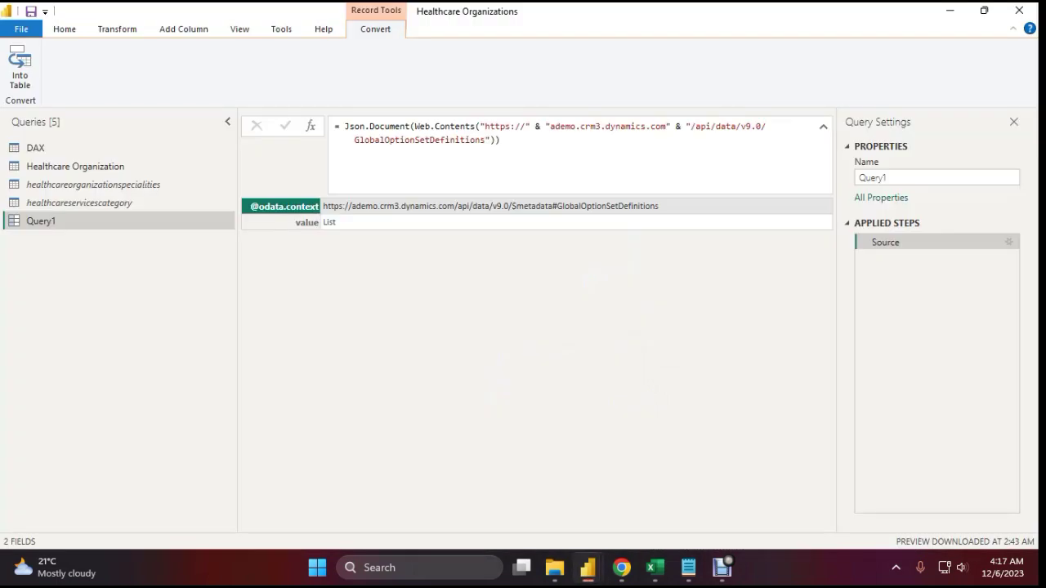
{"action": "left_click_drag", "start_coordinate": [550, 127], "coordinate": [667, 126]}
{"action": "left_click", "coordinate": [688, 567]}
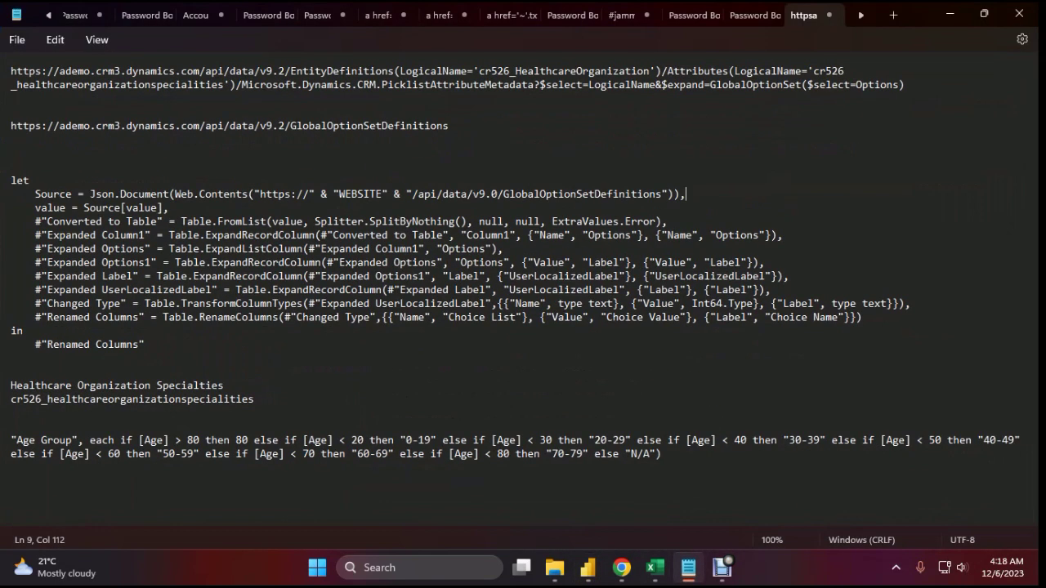
{"action": "mouse_move", "coordinate": [588, 567]}
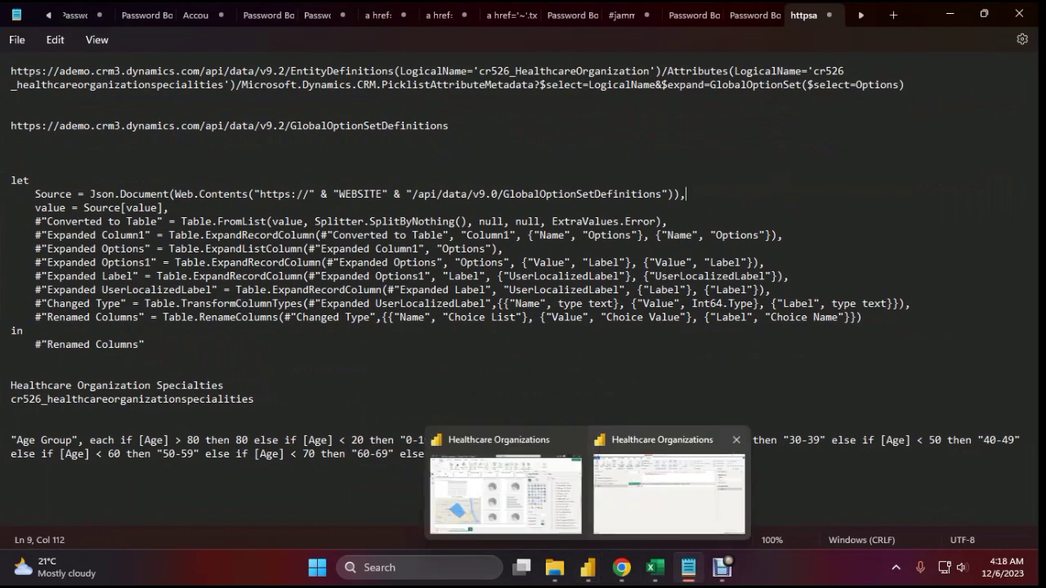
{"action": "left_click", "coordinate": [666, 490]}
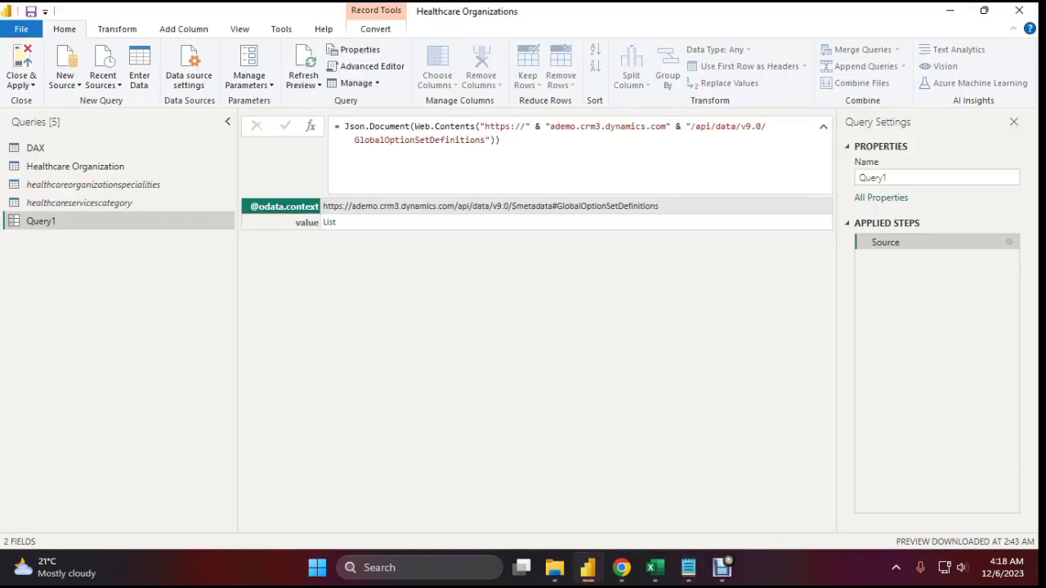
{"action": "left_click", "coordinate": [413, 127]}
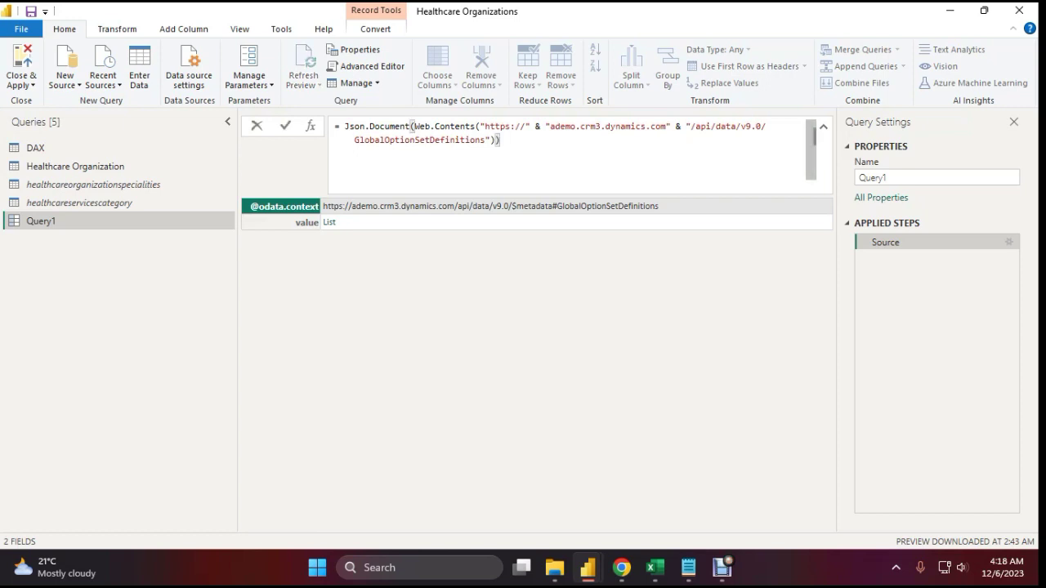
{"action": "key", "text": "ctrl+a"}
{"action": "left_click", "coordinate": [413, 127]}
{"action": "left_click_drag", "start_coordinate": [550, 126], "coordinate": [666, 126]}
{"action": "key", "text": "Escape"}
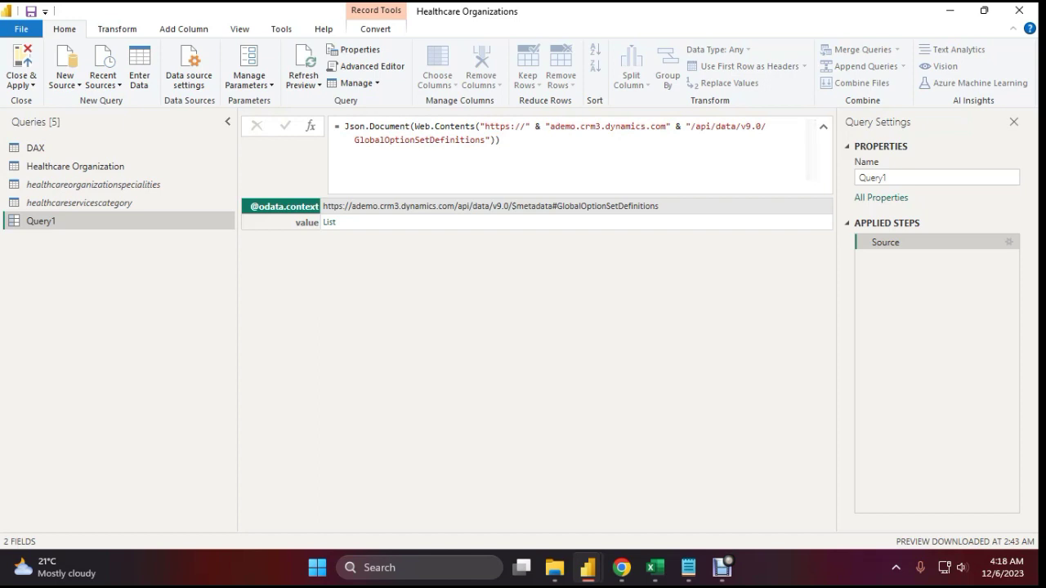
- Collapse Query1's formula display to one line and drill into the list stored in the value field
{"action": "left_click", "coordinate": [824, 126]}
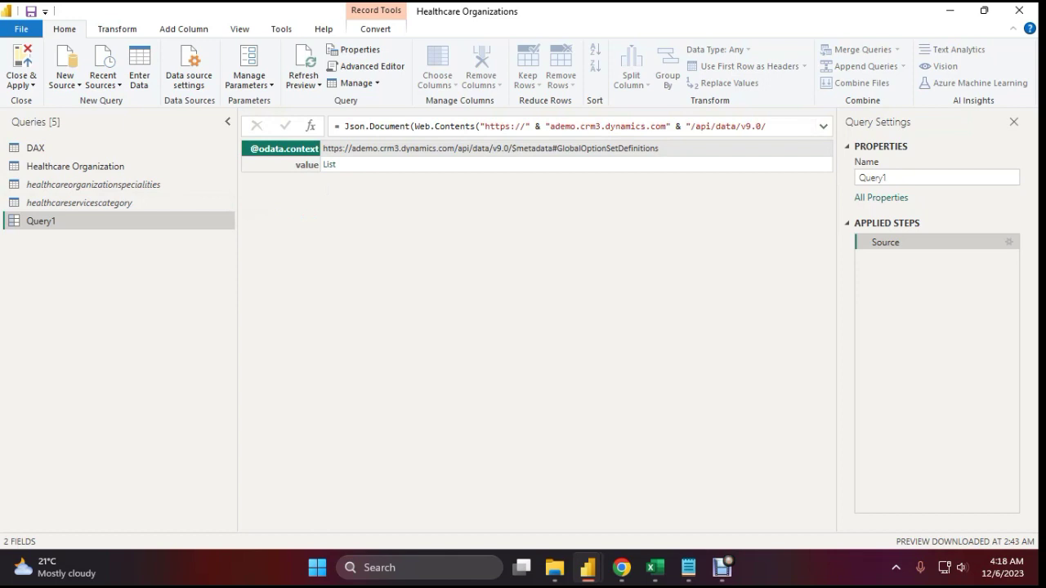
{"action": "left_click", "coordinate": [329, 165]}
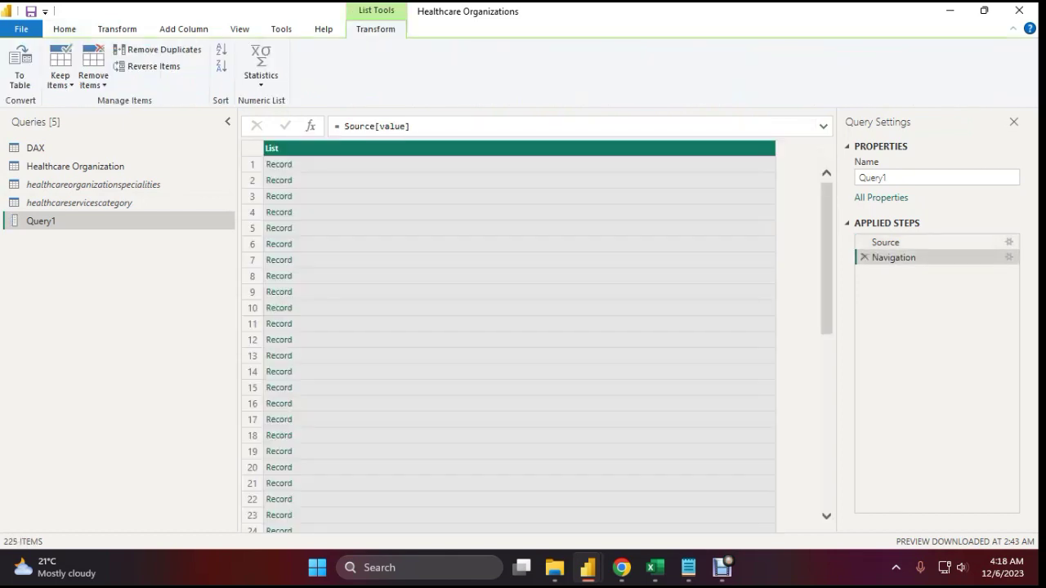
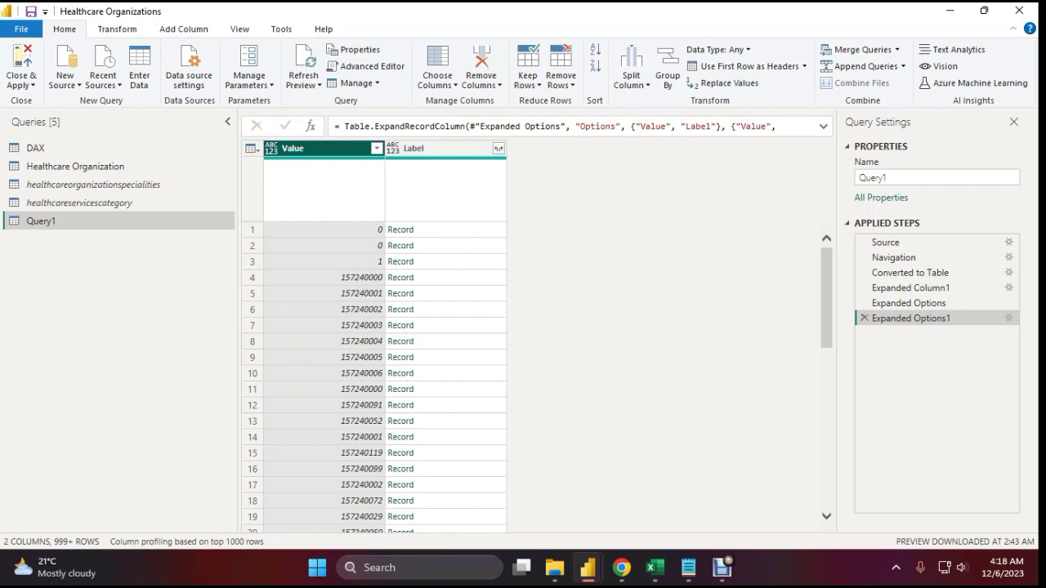
- Switch to the Power Apps Choices page in Chrome, browse the choices, and close the session details and settings
{"action": "left_click", "coordinate": [621, 567]}
{"action": "left_click", "coordinate": [650, 444]}
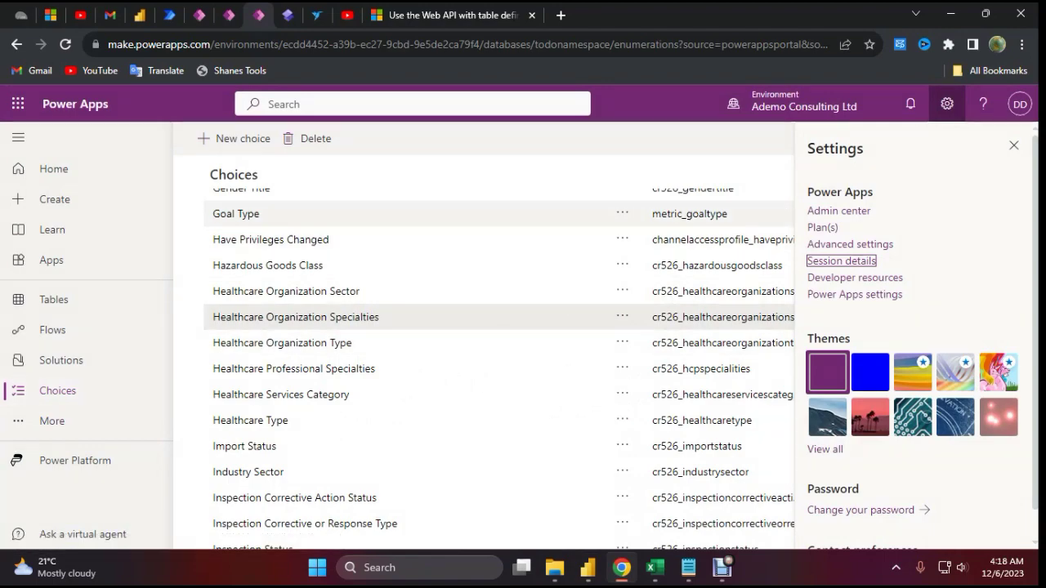
{"action": "scroll", "coordinate": [490, 343], "scroll_direction": "up", "scroll_amount": 10}
{"action": "scroll", "coordinate": [491, 368], "scroll_direction": "down", "scroll_amount": 12}
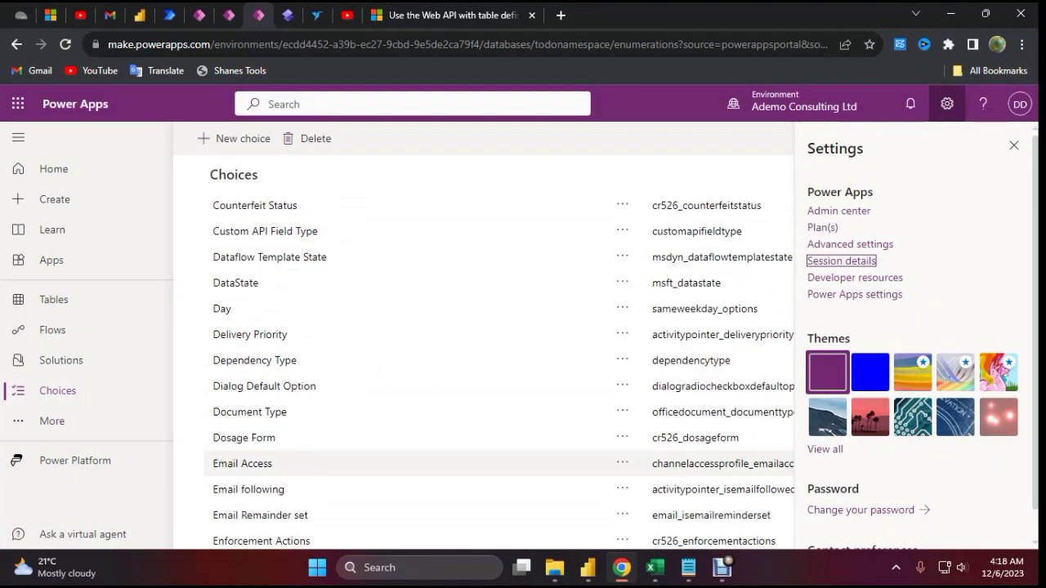
{"action": "scroll", "coordinate": [491, 368], "scroll_direction": "up", "scroll_amount": 5}
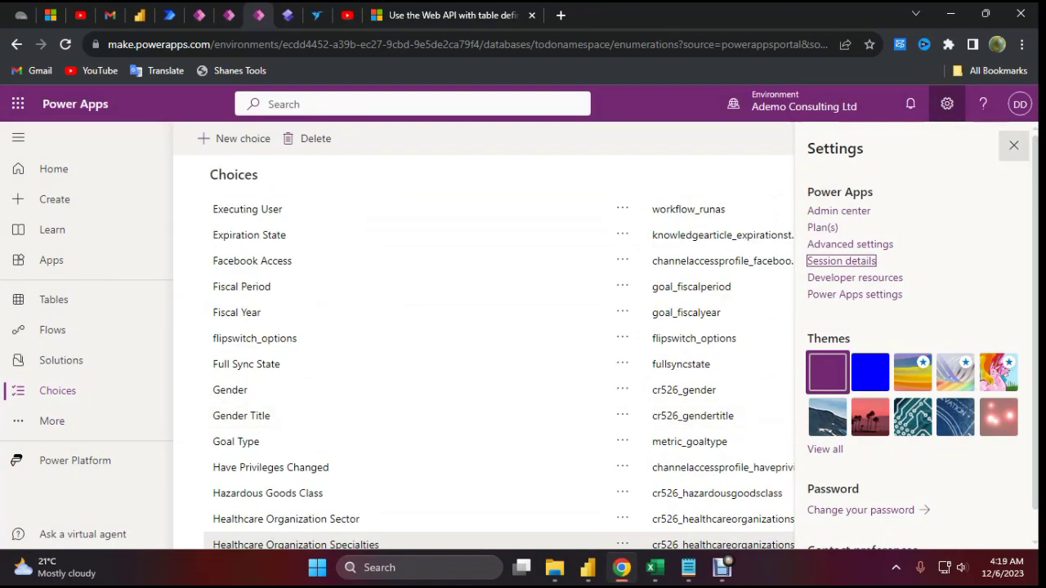
{"action": "left_click", "coordinate": [1013, 145]}
- Widen the Name column of the Choices list to fit its full names, and switch back to the Power Query Editor
{"action": "scroll", "coordinate": [491, 311], "scroll_direction": "up", "scroll_amount": 15}
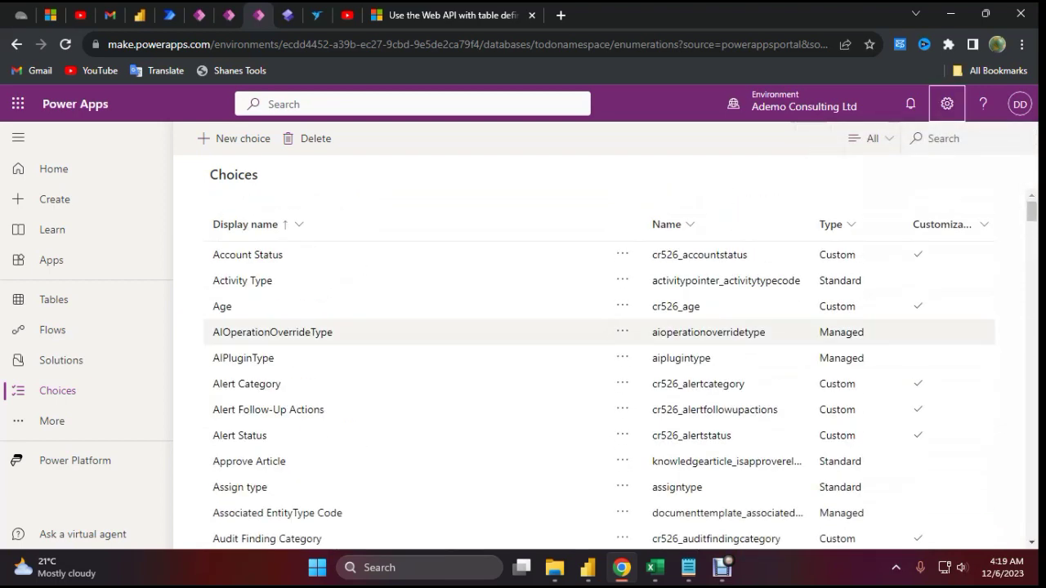
{"action": "double_click", "coordinate": [811, 224]}
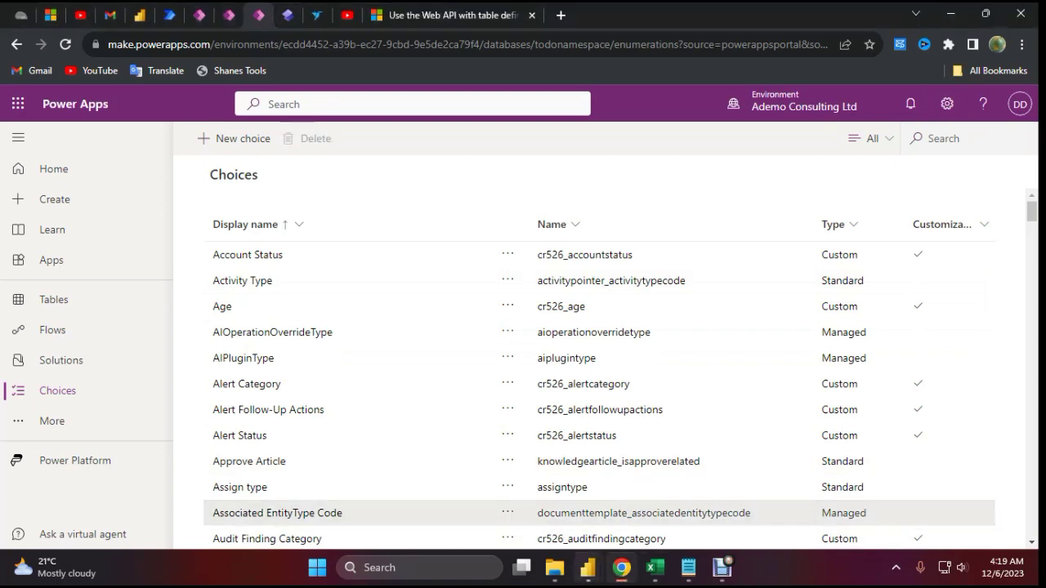
{"action": "left_click", "coordinate": [587, 567]}
{"action": "left_click", "coordinate": [666, 499]}
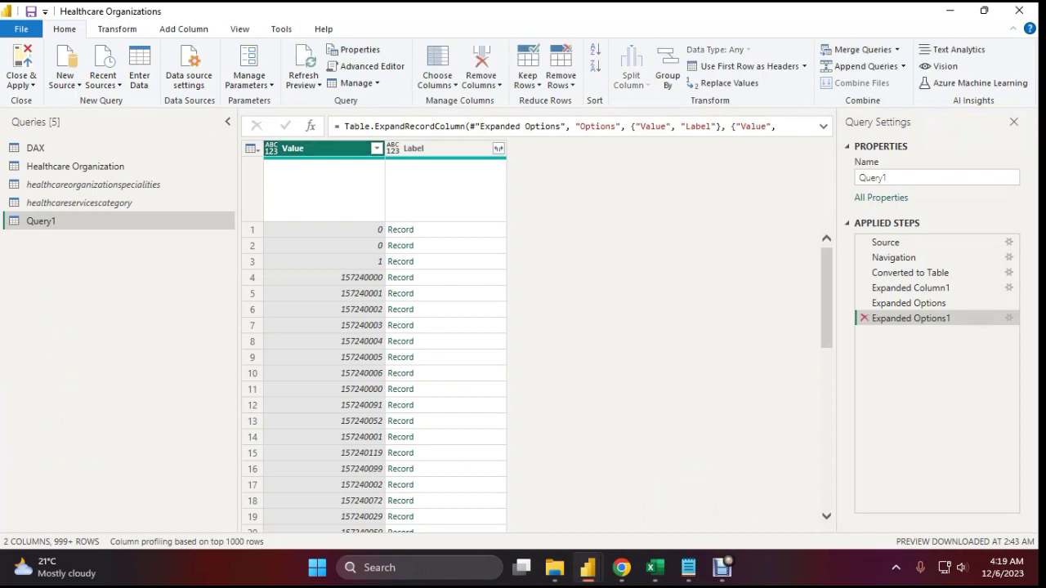
- Delete all of Query1's applied steps after Source, from Expanded Options1 back through Navigation
{"action": "left_click", "coordinate": [864, 318]}
{"action": "left_click", "coordinate": [863, 303]}
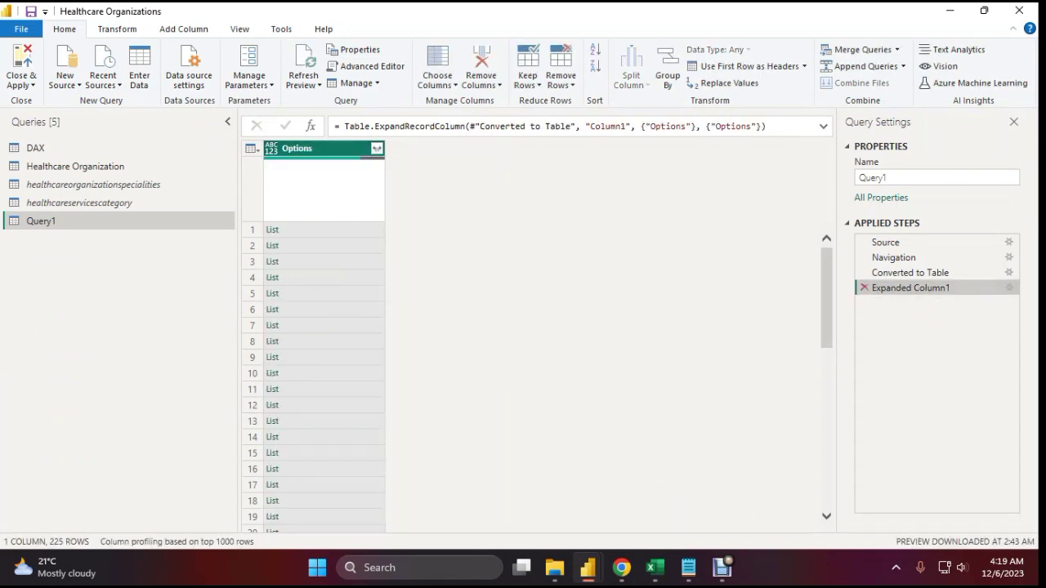
{"action": "key", "text": "Delete"}
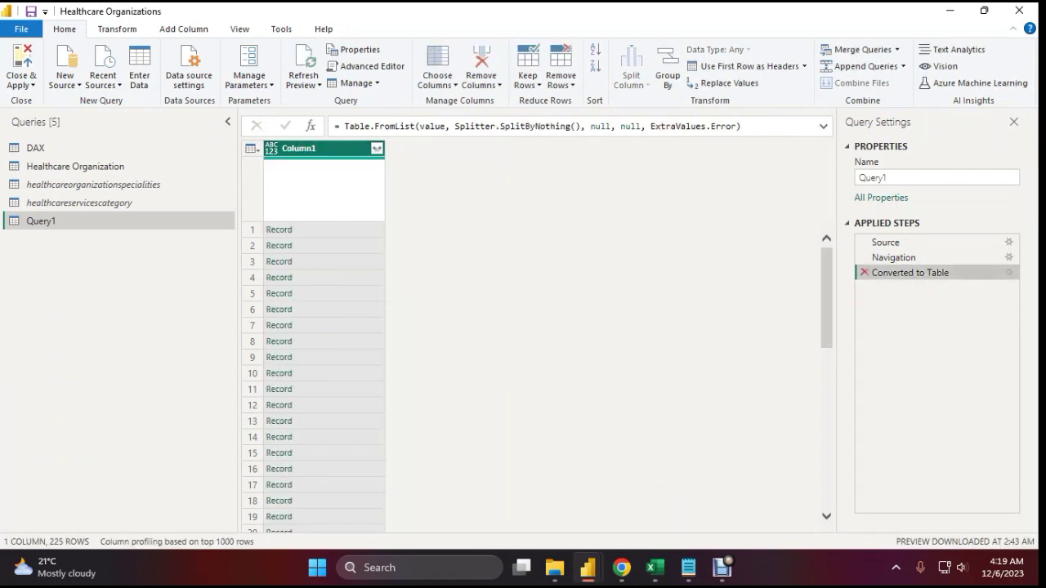
{"action": "key", "text": "Delete"}
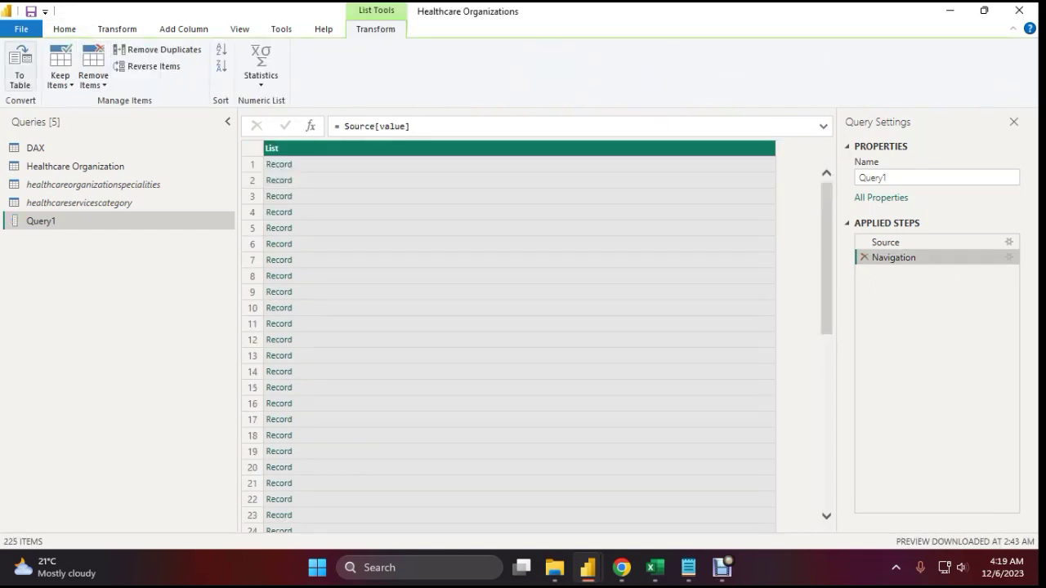
{"action": "key", "text": "Delete"}
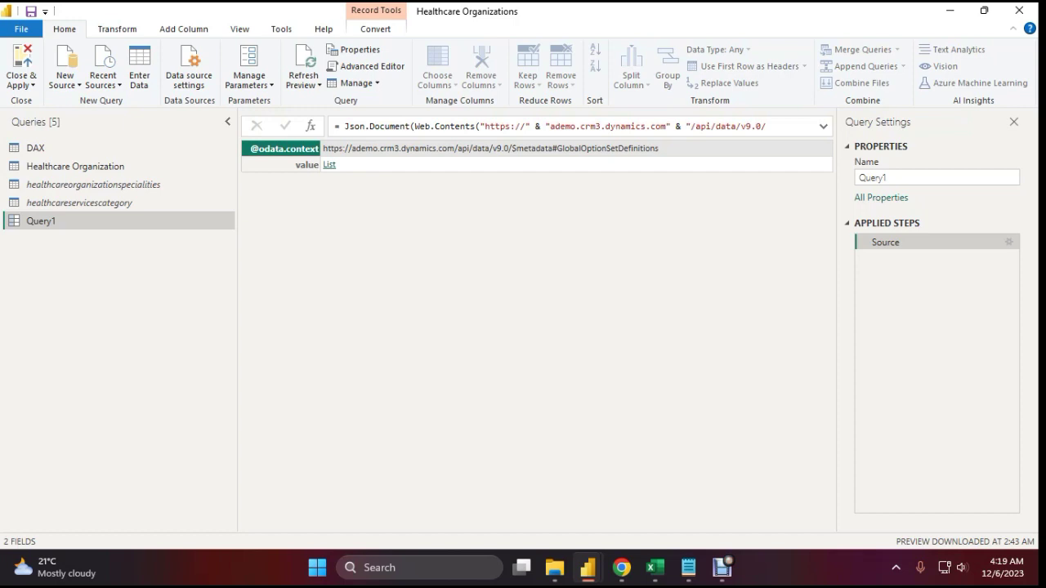
- Drill into the list in Query1's value field and convert it to a table with the default settings
{"action": "left_click", "coordinate": [329, 165]}
{"action": "left_click", "coordinate": [20, 67]}
{"action": "left_click", "coordinate": [20, 75]}
{"action": "left_click", "coordinate": [673, 350]}
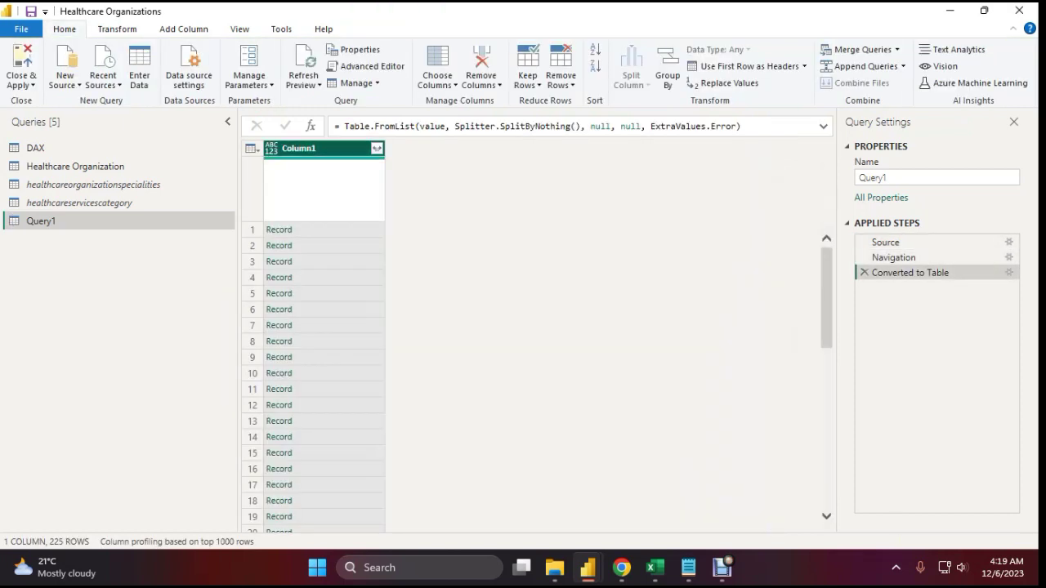
- Expand Column1 into only the Name and Options fields, without the original column name as prefix
{"action": "left_click", "coordinate": [377, 148]}
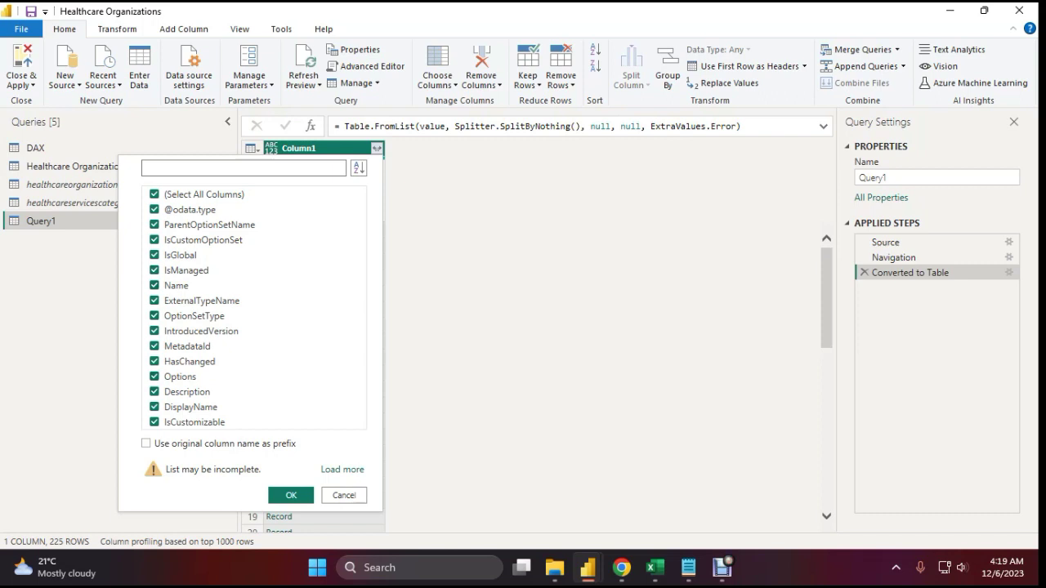
{"action": "left_click", "coordinate": [154, 195]}
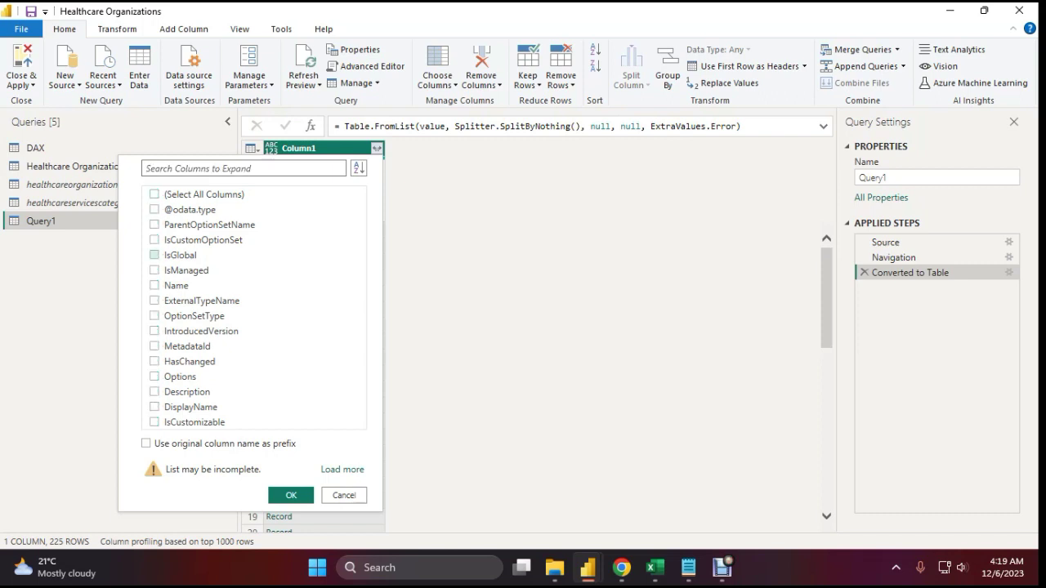
{"action": "left_click", "coordinate": [153, 285]}
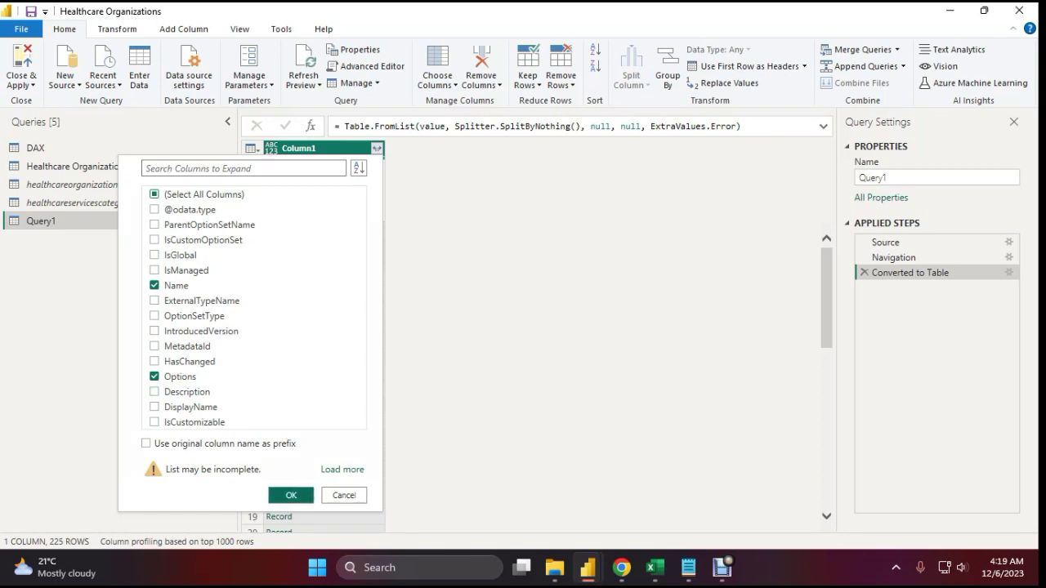
{"action": "left_click", "coordinate": [291, 495]}
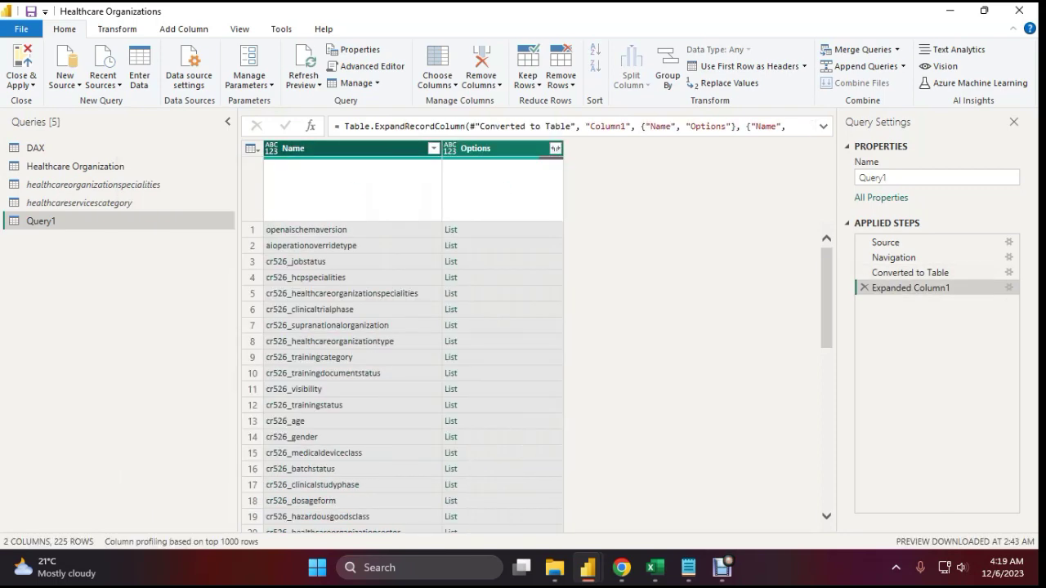
- Look through the choice names in the Name column and expand the Options lists to new rows
{"action": "scroll", "coordinate": [400, 376], "scroll_direction": "down", "scroll_amount": 17}
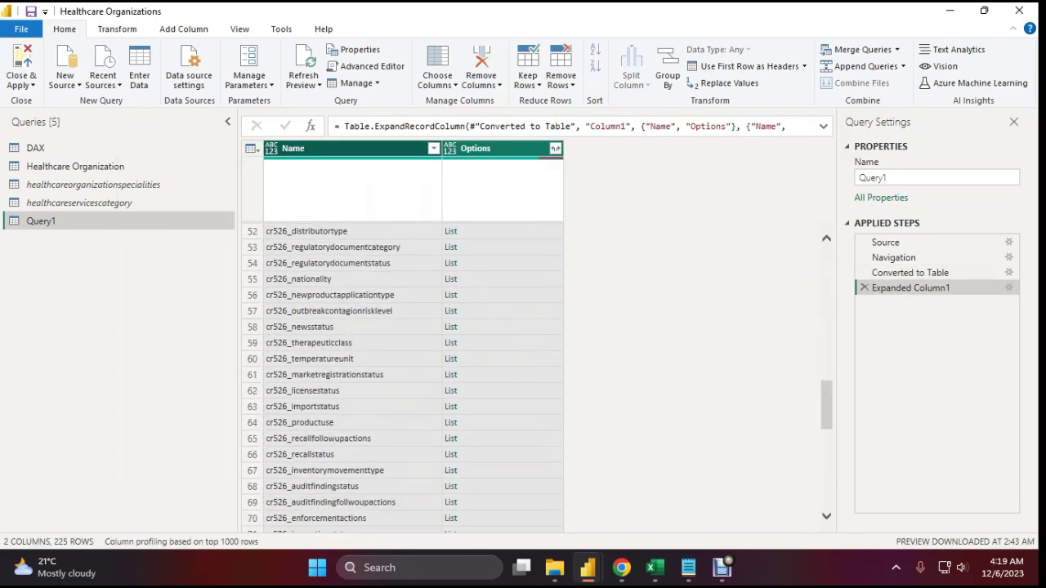
{"action": "scroll", "coordinate": [400, 376], "scroll_direction": "down", "scroll_amount": 9}
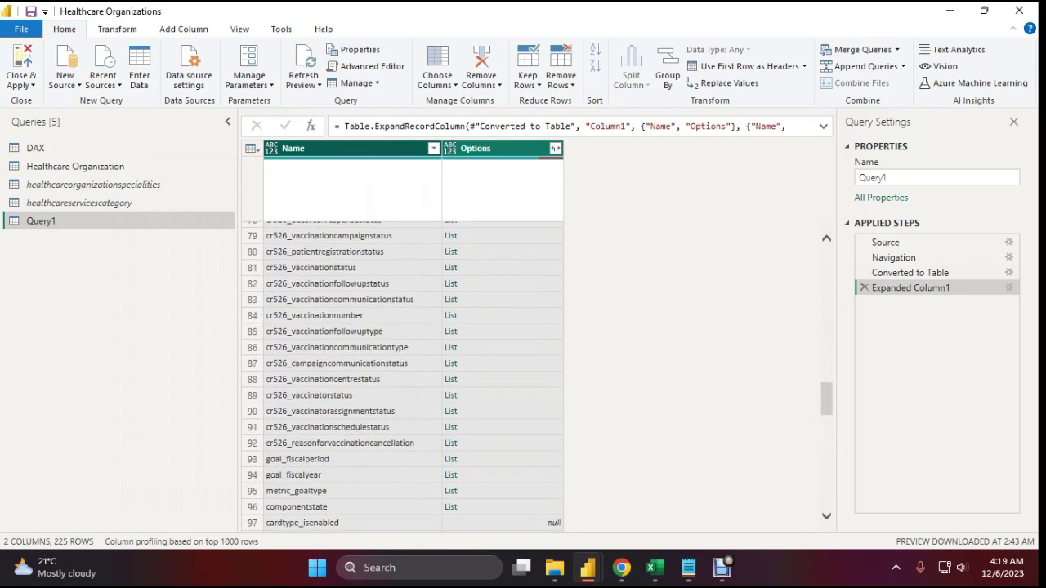
{"action": "scroll", "coordinate": [400, 376], "scroll_direction": "up", "scroll_amount": 20}
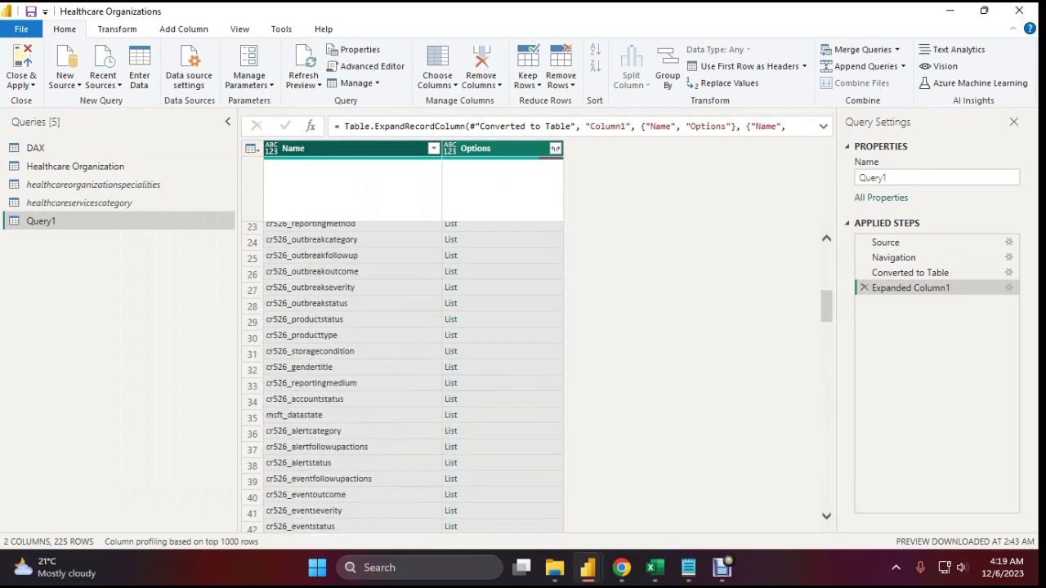
{"action": "scroll", "coordinate": [401, 376], "scroll_direction": "up", "scroll_amount": 2}
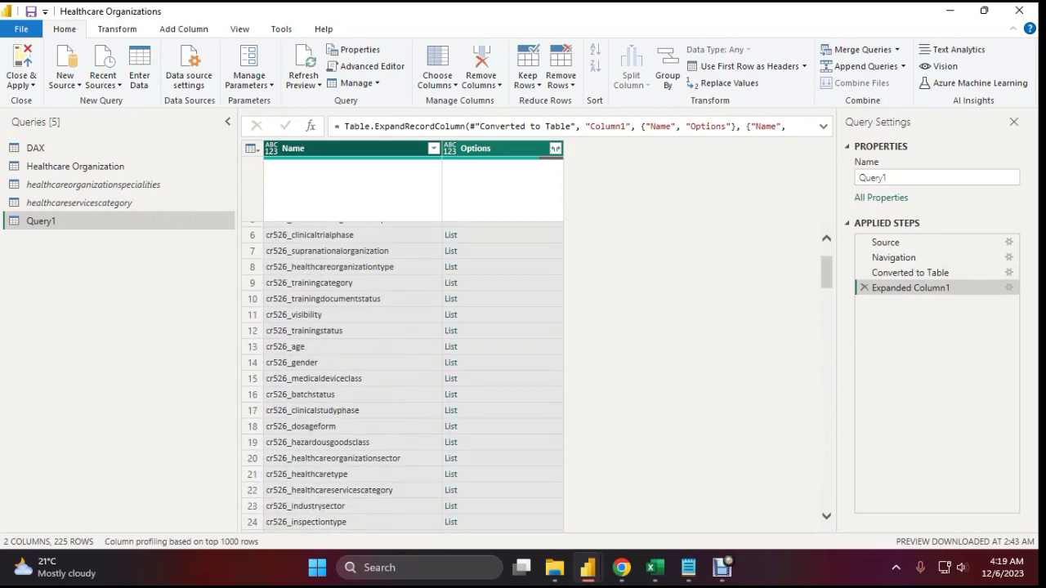
{"action": "scroll", "coordinate": [400, 376], "scroll_direction": "up", "scroll_amount": 2}
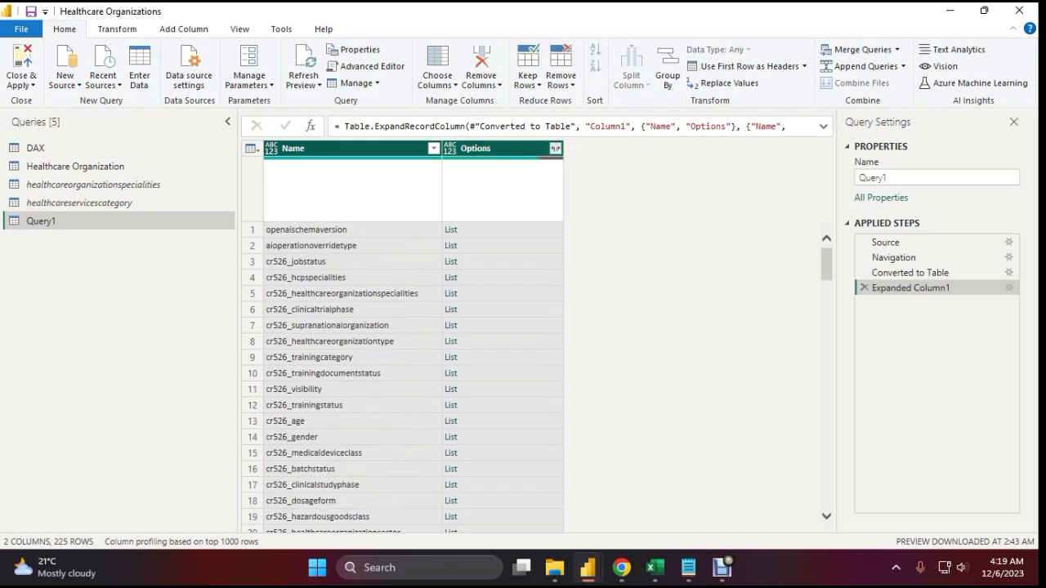
{"action": "left_click", "coordinate": [556, 148]}
{"action": "left_click", "coordinate": [478, 171]}
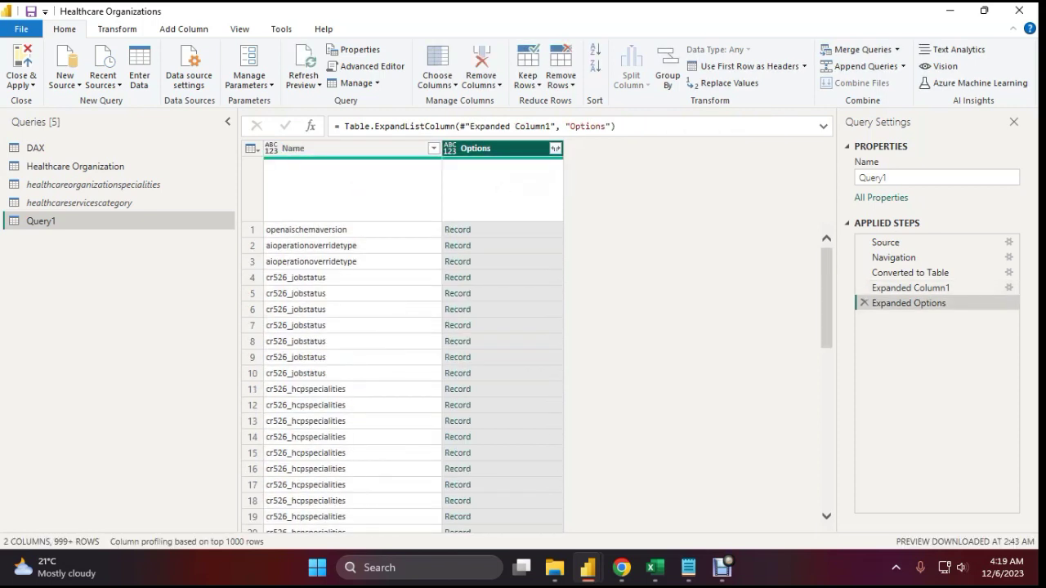
- Expand the Options records into only the Value and Label fields
{"action": "left_click", "coordinate": [556, 148]}
{"action": "left_click", "coordinate": [334, 194]}
{"action": "left_click", "coordinate": [334, 210]}
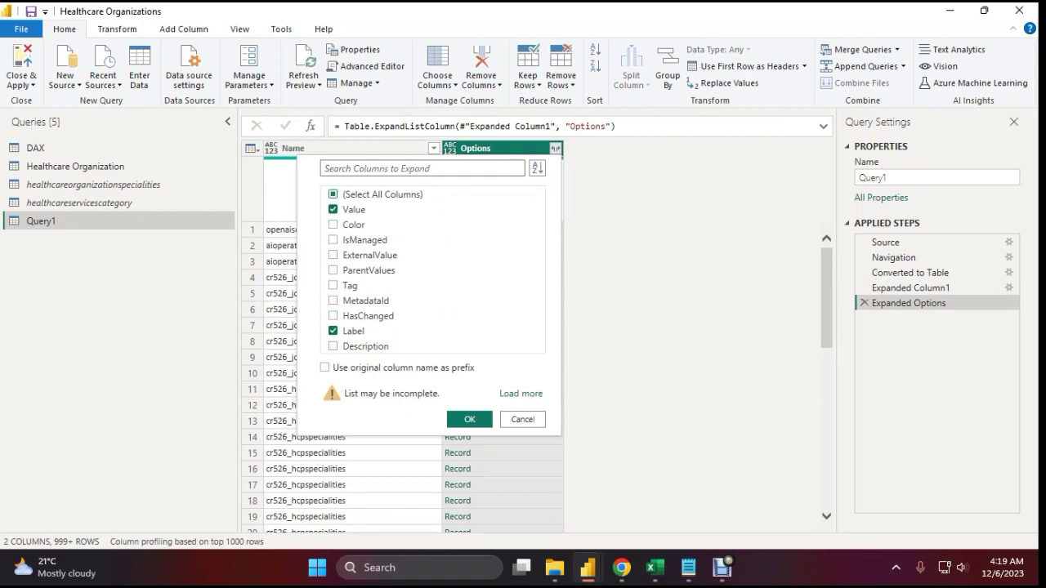
{"action": "left_click", "coordinate": [469, 419]}
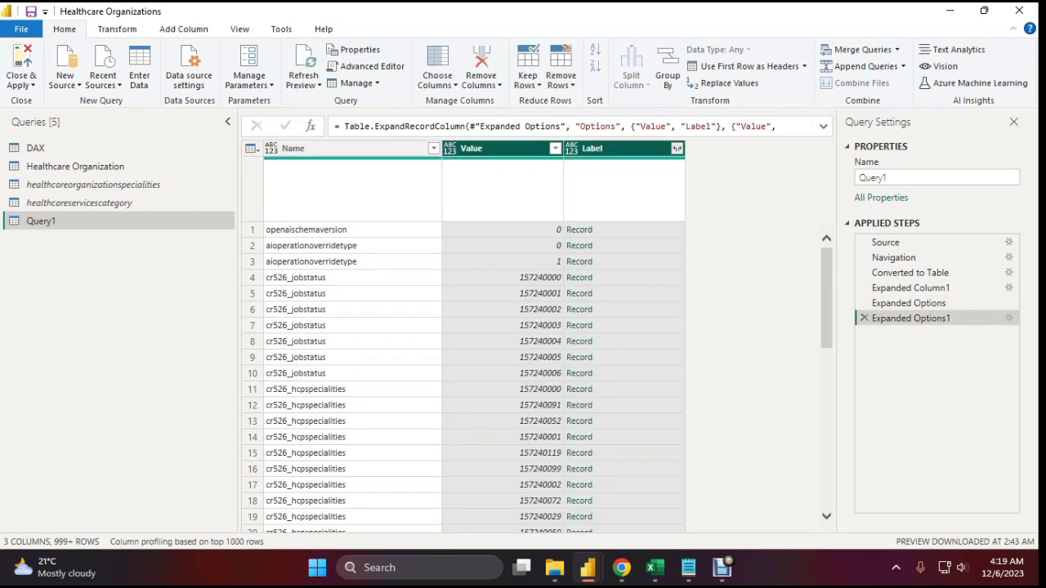
- Expand the Label records into UserLocalizedLabel only, and expand UserLocalizedLabel into its Label field only
{"action": "left_click", "coordinate": [677, 148]}
{"action": "left_click", "coordinate": [456, 195]}
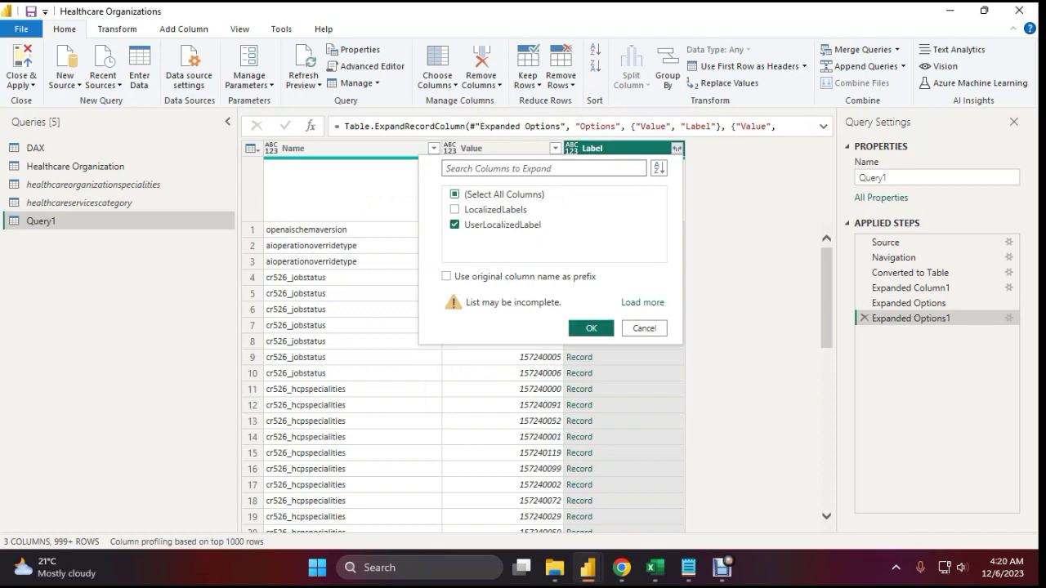
{"action": "key", "text": "Return"}
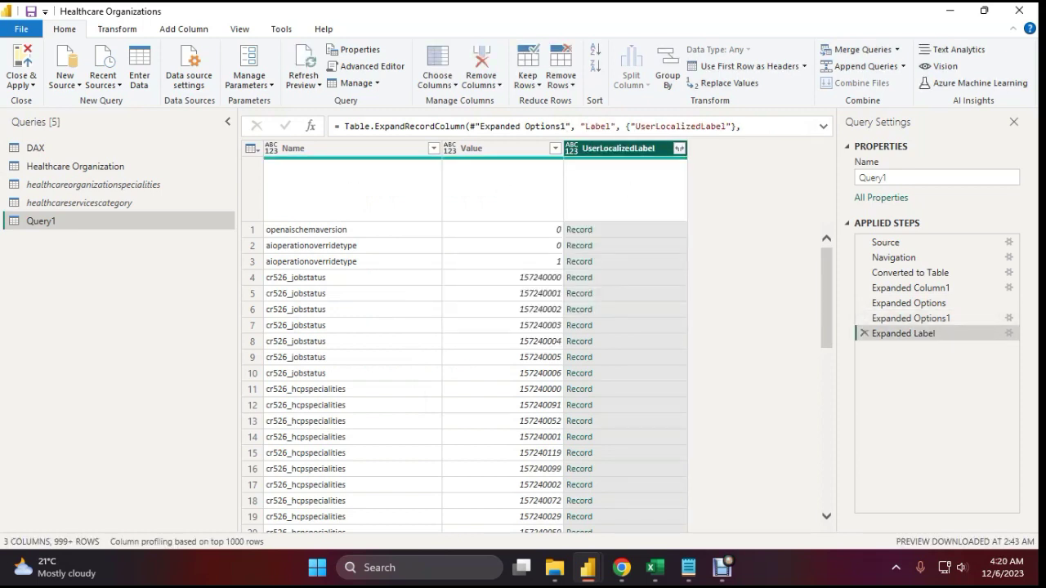
{"action": "left_click", "coordinate": [679, 148]}
{"action": "left_click", "coordinate": [457, 194]}
{"action": "left_click", "coordinate": [457, 209]}
{"action": "left_click", "coordinate": [593, 343]}
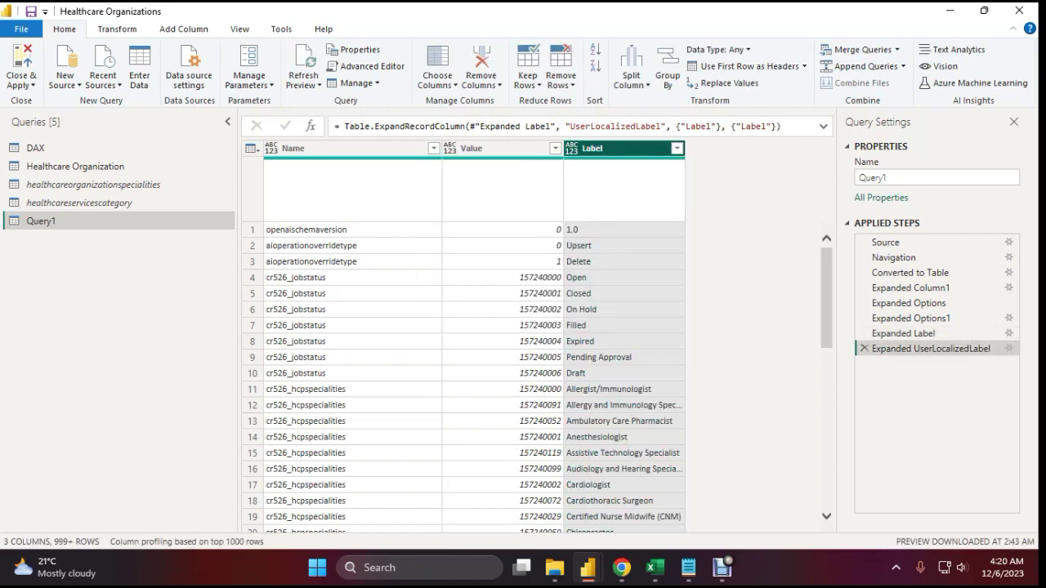
- Widen the Label column to fit its full labels and review the Value, Label and Name columns
{"action": "left_click_drag", "start_coordinate": [685, 147], "coordinate": [760, 148]}
{"action": "scroll", "coordinate": [511, 376], "scroll_direction": "down", "scroll_amount": 10}
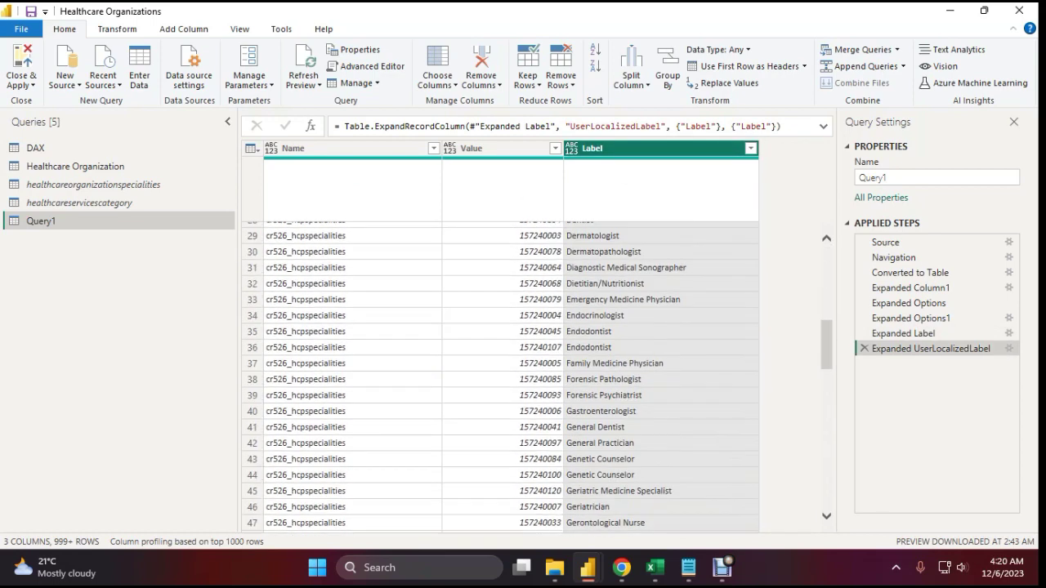
{"action": "scroll", "coordinate": [512, 376], "scroll_direction": "up", "scroll_amount": 10}
{"action": "left_click", "coordinate": [495, 148]}
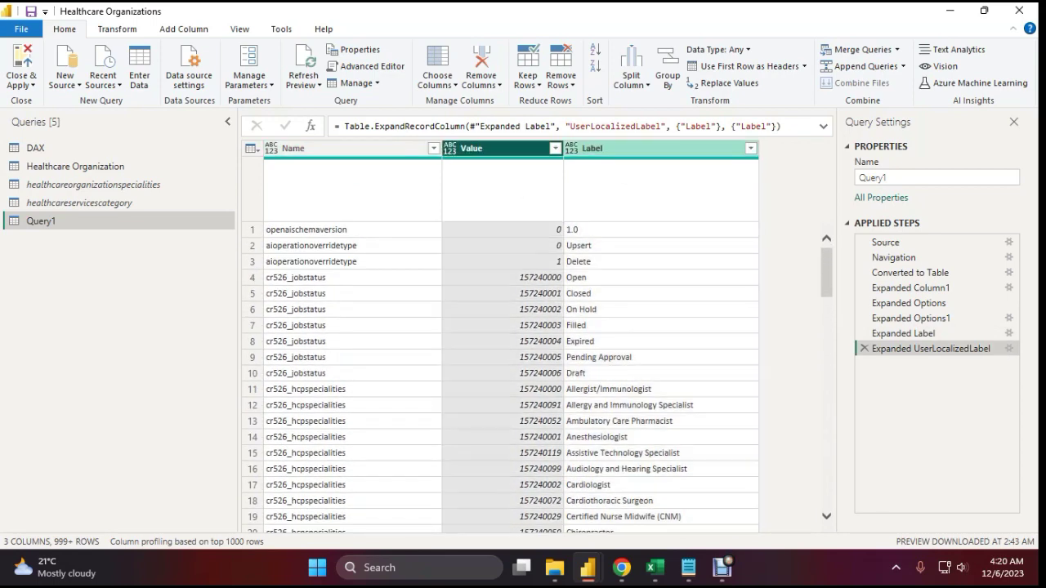
{"action": "left_click", "coordinate": [629, 149]}
{"action": "left_click", "coordinate": [352, 149]}
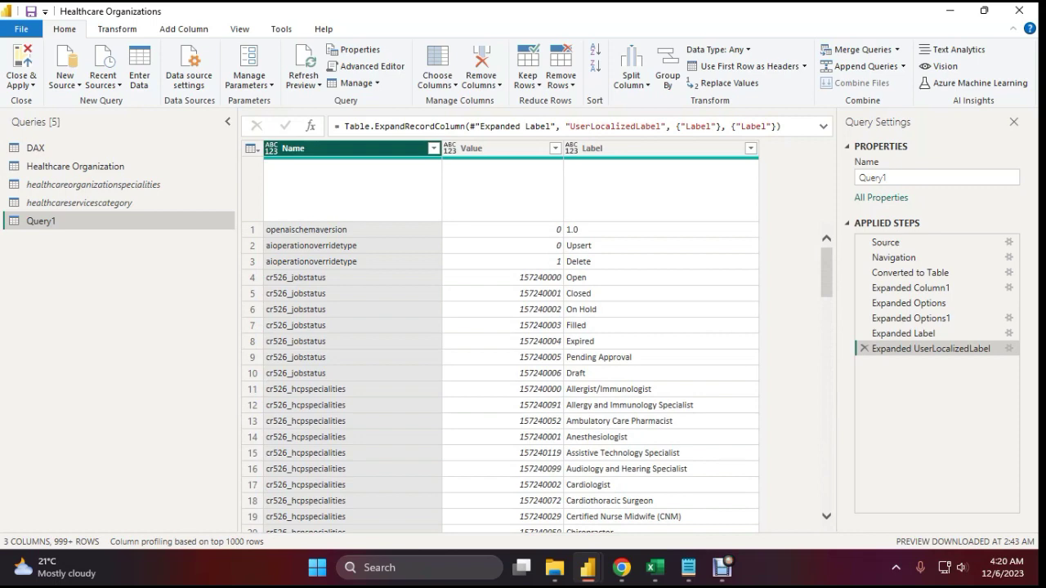
- Check the Name under the advanced options of the Campaign Communication Status choice in Power Apps in Chrome, and return to the Power Query Editor
{"action": "left_click", "coordinate": [621, 567]}
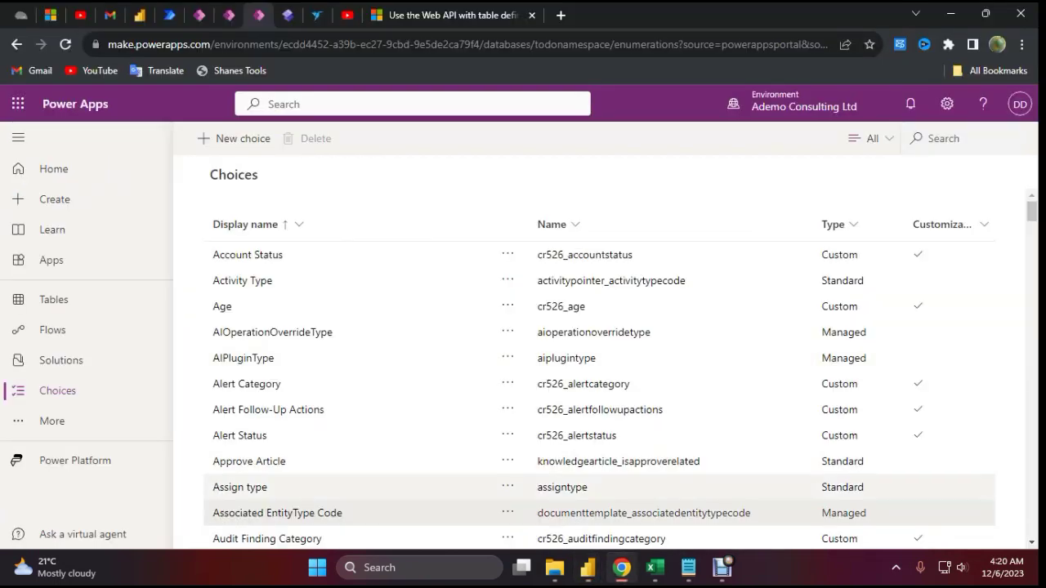
{"action": "scroll", "coordinate": [599, 474], "scroll_direction": "down", "scroll_amount": 5}
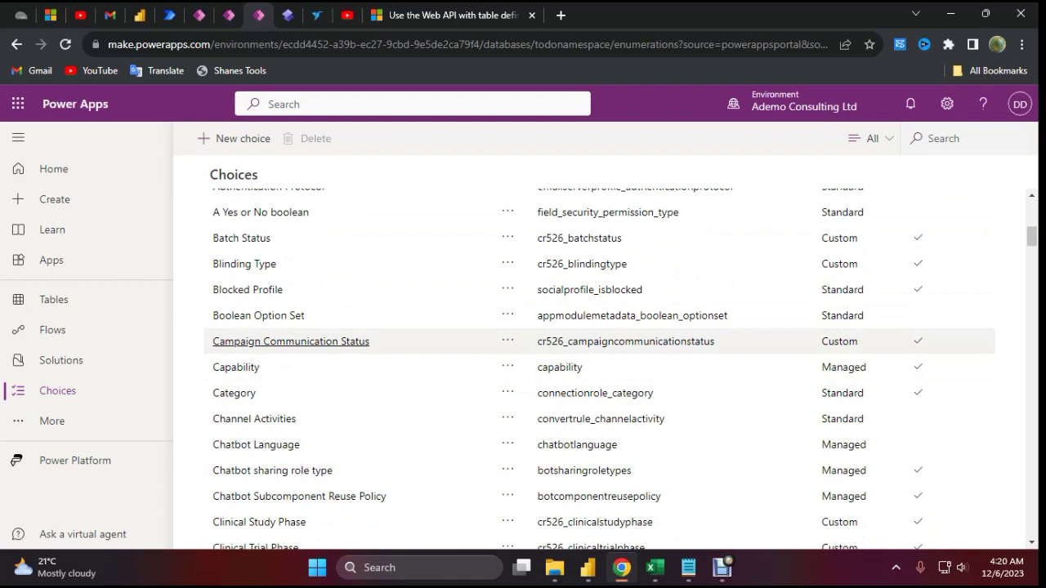
{"action": "left_click", "coordinate": [323, 342]}
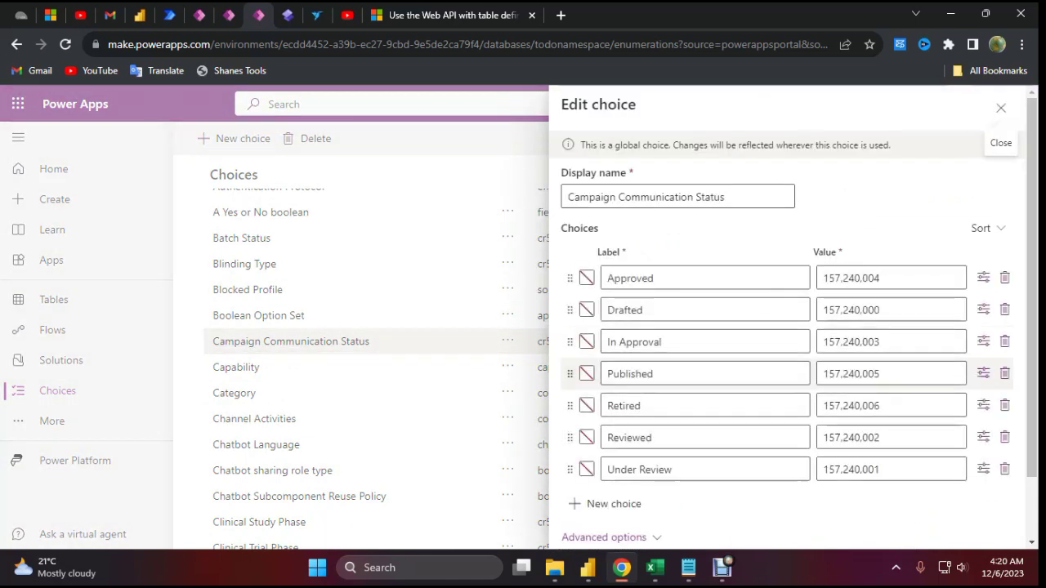
{"action": "left_click", "coordinate": [611, 464]}
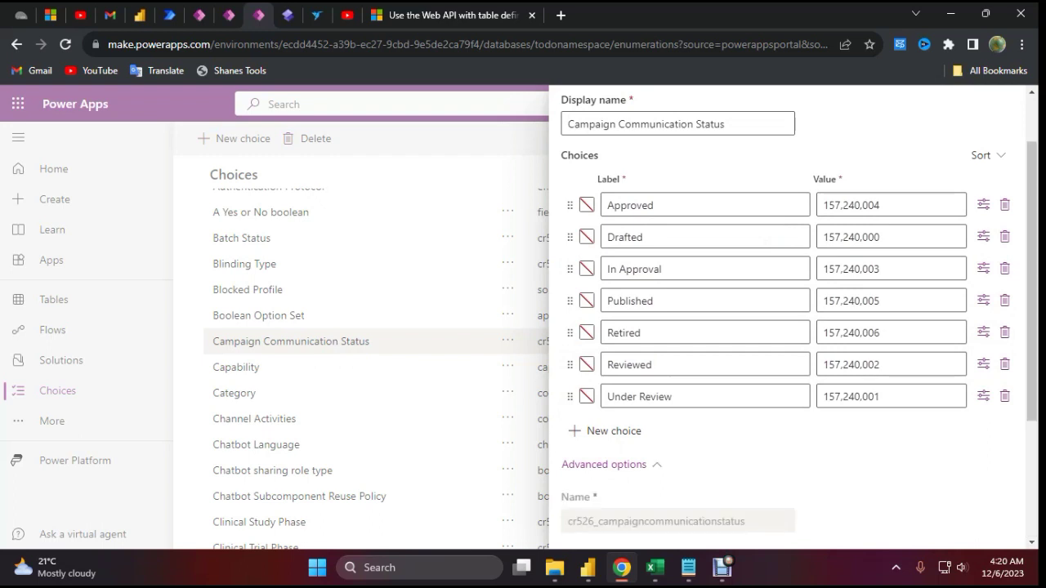
{"action": "scroll", "coordinate": [611, 464], "scroll_direction": "down", "scroll_amount": 3}
{"action": "left_click_drag", "start_coordinate": [568, 329], "coordinate": [745, 329]}
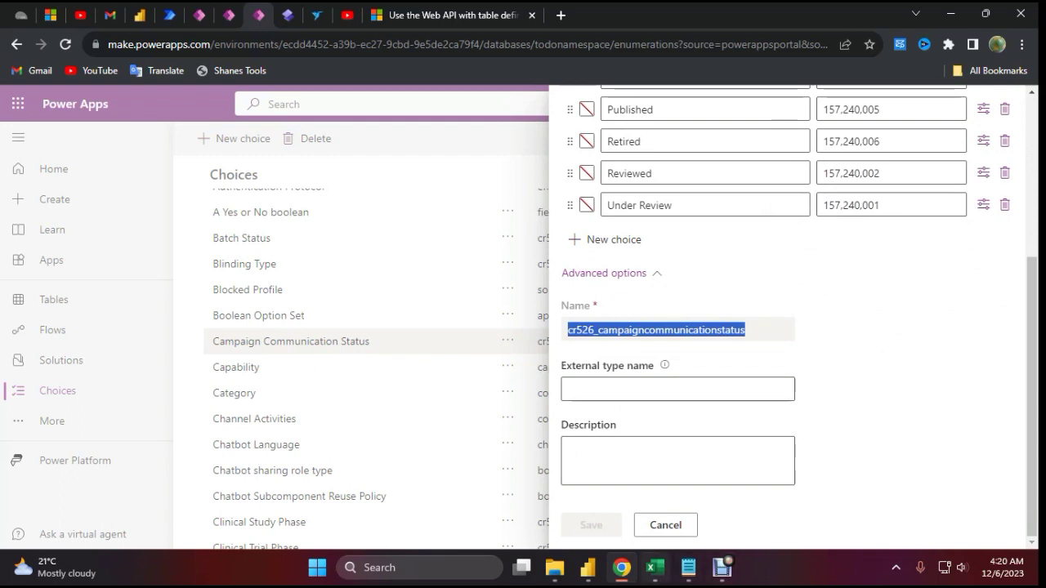
{"action": "mouse_move", "coordinate": [655, 567]}
{"action": "left_click", "coordinate": [588, 568]}
{"action": "left_click", "coordinate": [659, 494]}
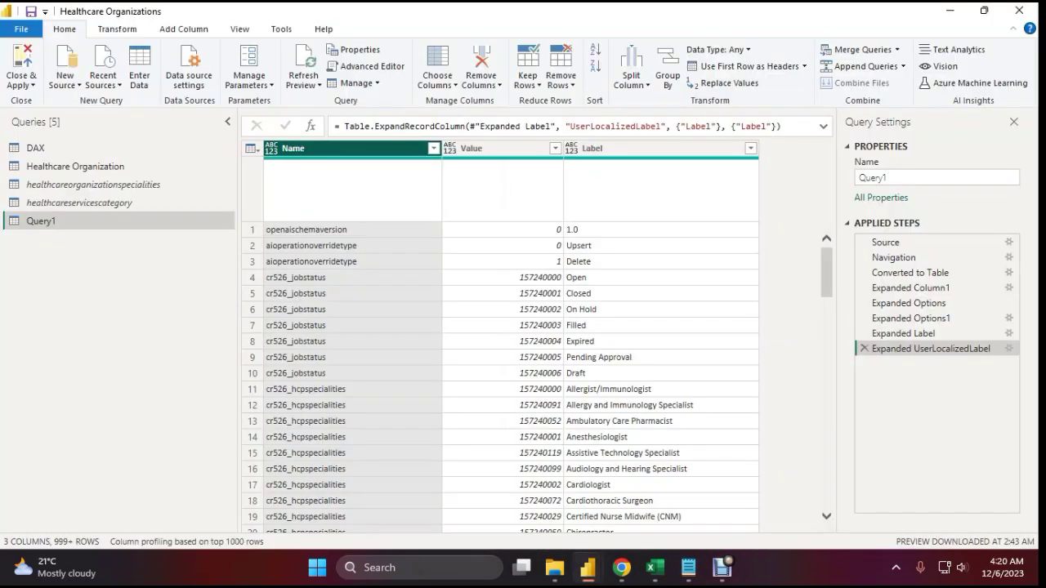
{"action": "left_click", "coordinate": [434, 148]}
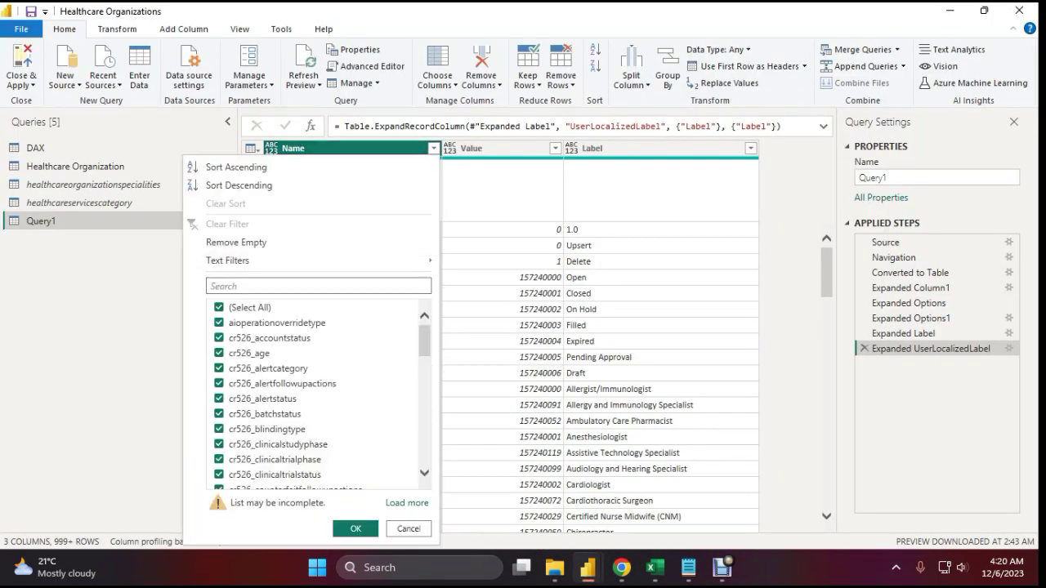
{"action": "left_click", "coordinate": [220, 308]}
{"action": "scroll", "coordinate": [253, 392], "scroll_direction": "down", "scroll_amount": 14}
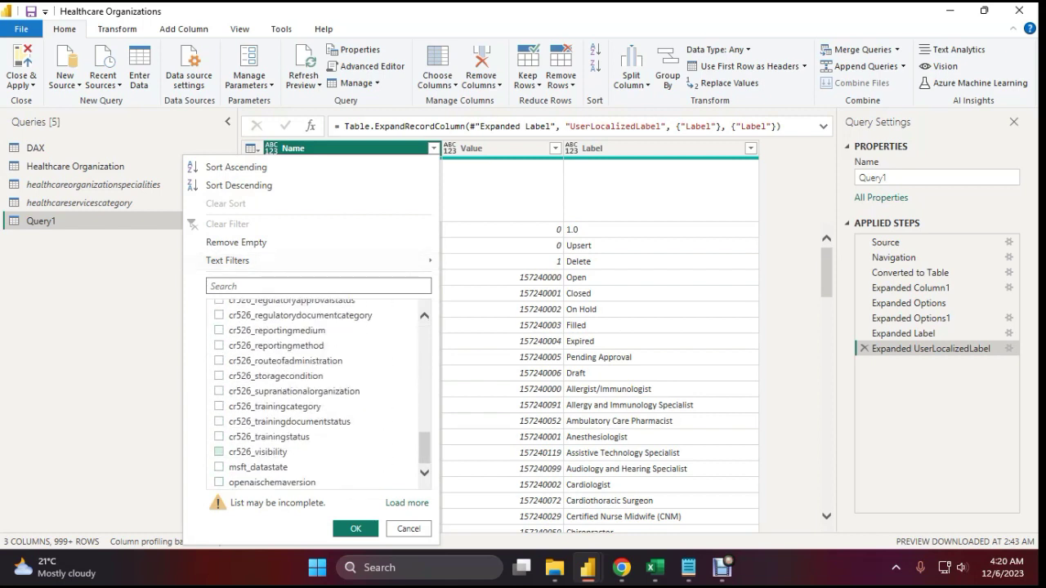
{"action": "scroll", "coordinate": [319, 392], "scroll_direction": "up", "scroll_amount": 8}
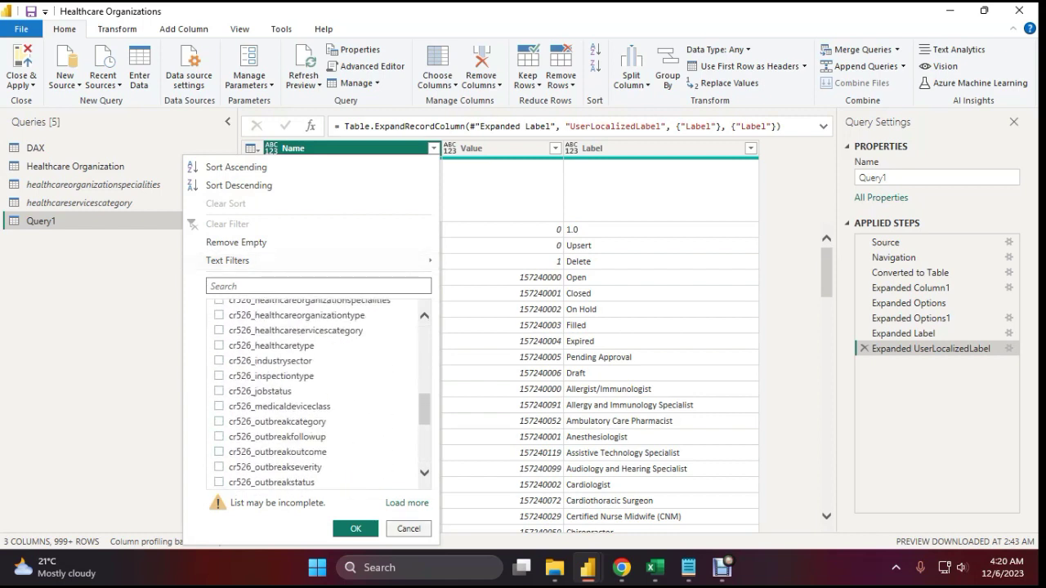
{"action": "left_click", "coordinate": [409, 529]}
- Copy the choice name cr526_healthcareorganizationspecialities from the Filtered Rows formula of the healthcareorganizationspecialities query
{"action": "left_click", "coordinate": [93, 184]}
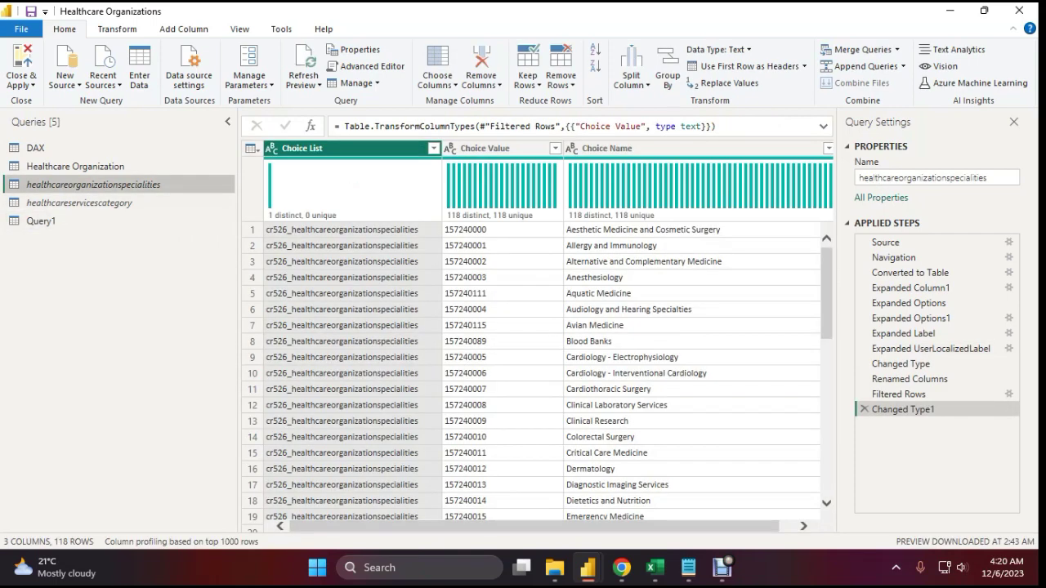
{"action": "left_click", "coordinate": [898, 394]}
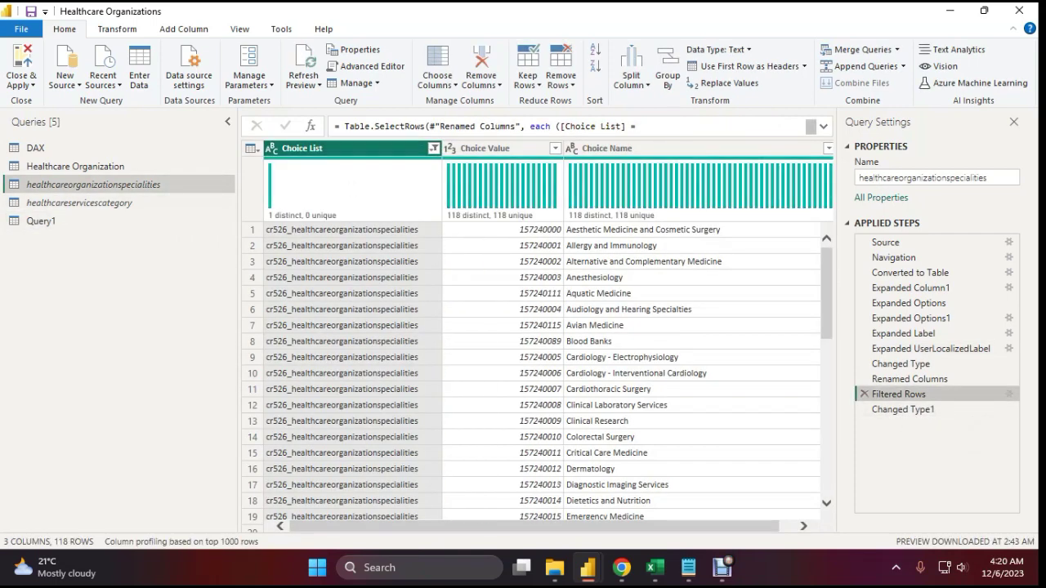
{"action": "left_click", "coordinate": [824, 126]}
{"action": "left_click_drag", "start_coordinate": [360, 140], "coordinate": [560, 139]}
{"action": "key", "text": "ctrl+c"}
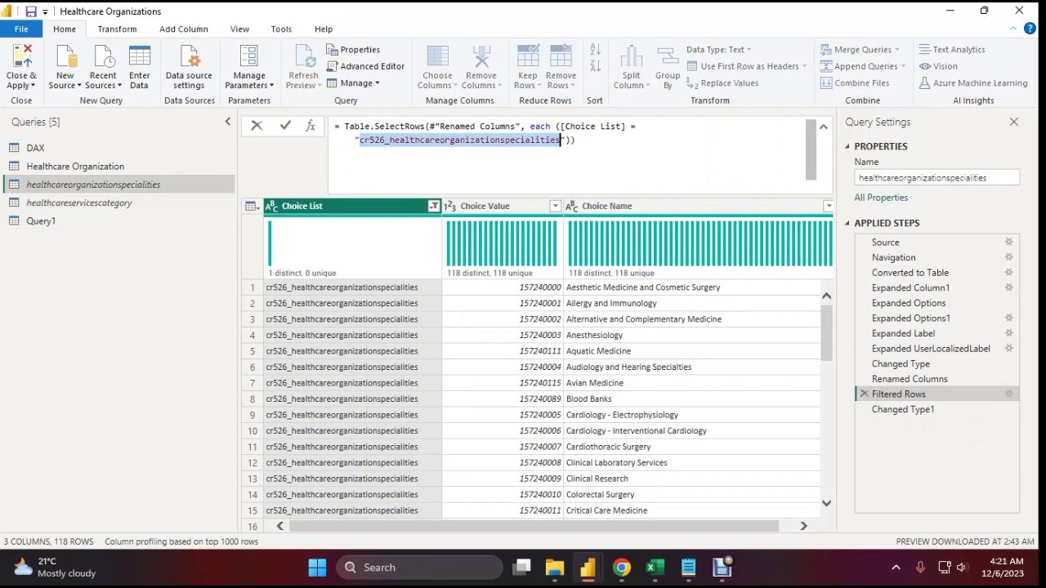
- Filter the Name column of Query1 to cr526_healthcareorganizationspecialities and review the remaining Name, Value and Label columns
{"action": "left_click", "coordinate": [122, 224]}
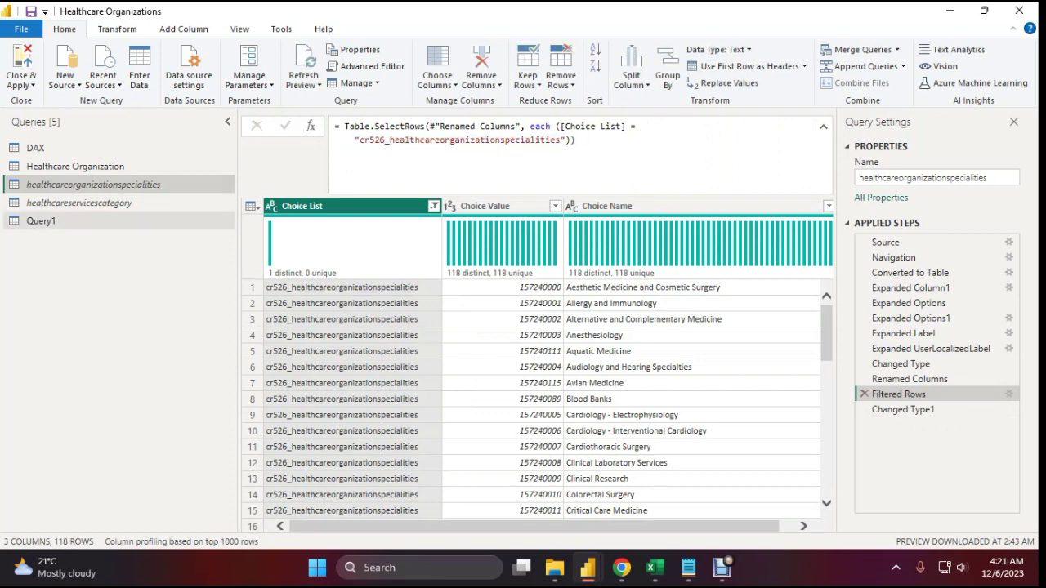
{"action": "left_click", "coordinate": [433, 206]}
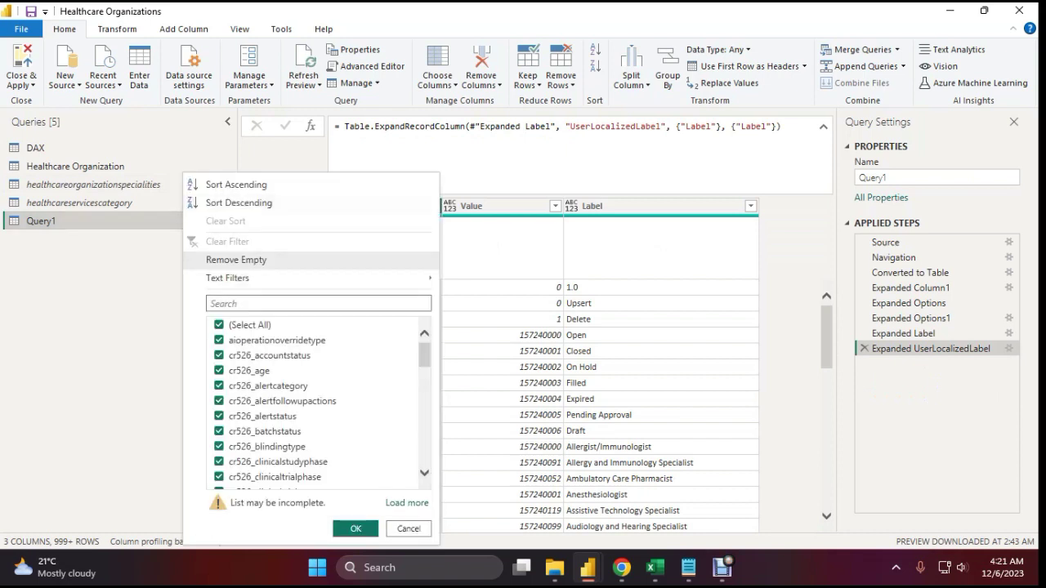
{"action": "left_click", "coordinate": [286, 303]}
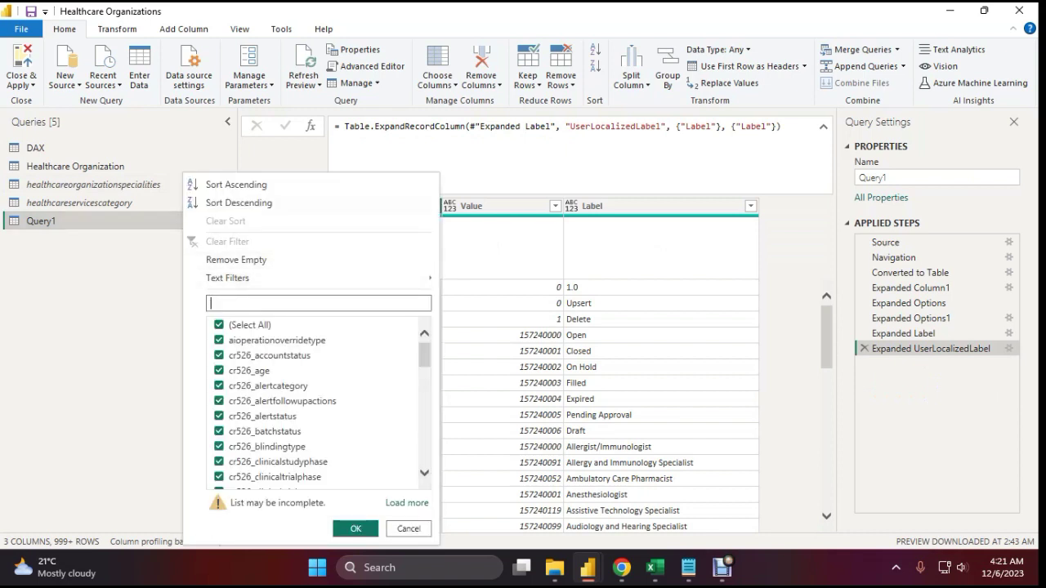
{"action": "key", "text": "ctrl+v"}
{"action": "key", "text": "Return"}
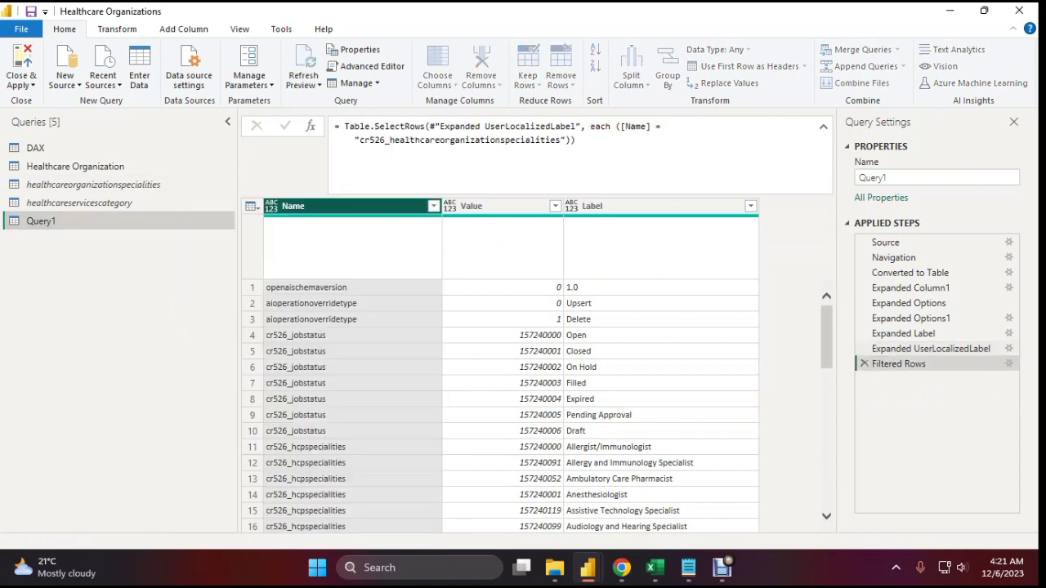
{"action": "left_click", "coordinate": [351, 287]}
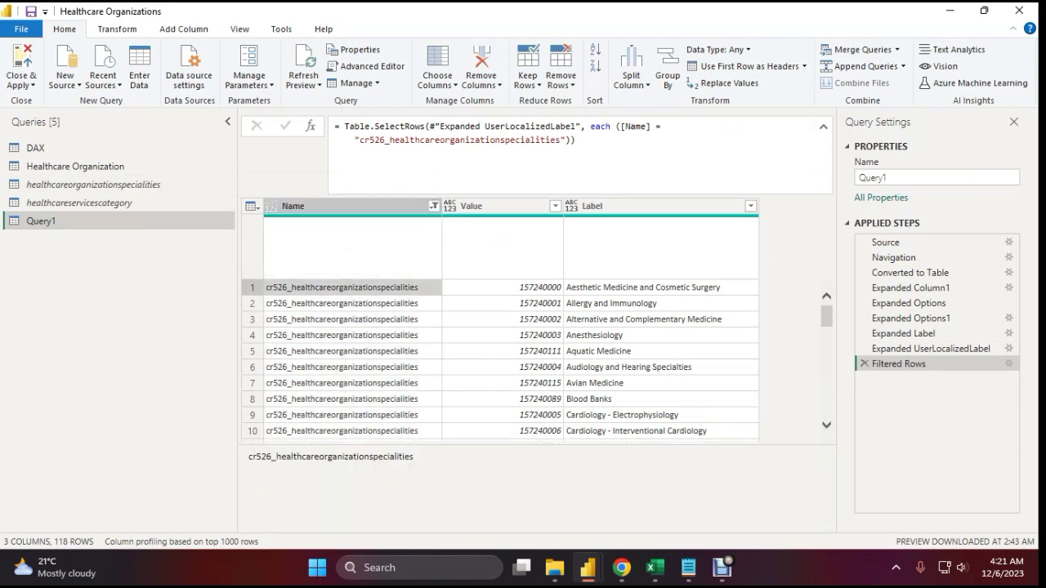
{"action": "left_click_drag", "start_coordinate": [276, 456], "coordinate": [414, 456]}
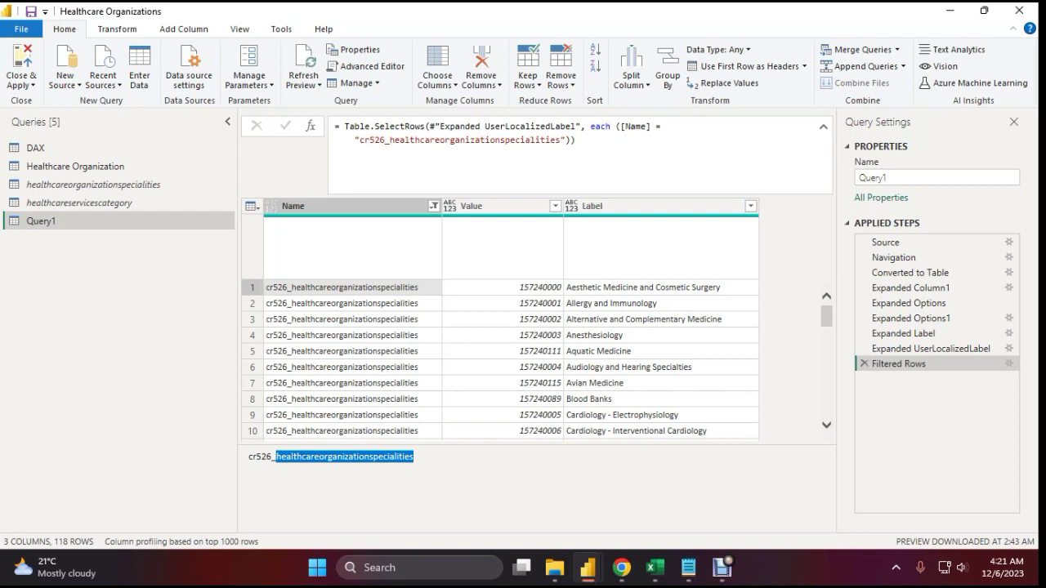
{"action": "left_click", "coordinate": [637, 206]}
{"action": "left_click", "coordinate": [497, 206]}
{"action": "left_click", "coordinate": [637, 206]}
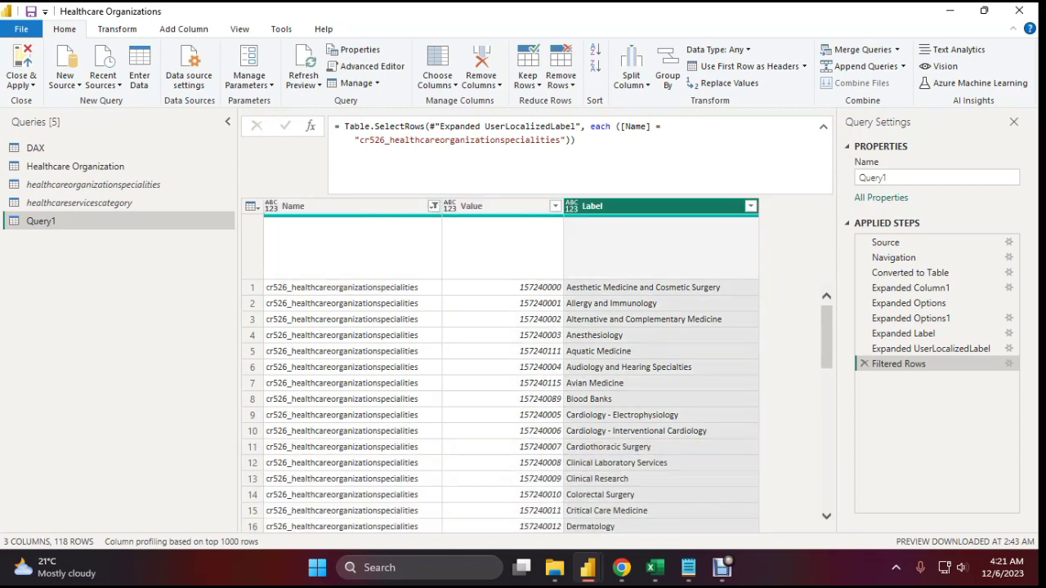
- Duplicate the Healthcare Organization query
{"action": "left_click", "coordinate": [76, 166]}
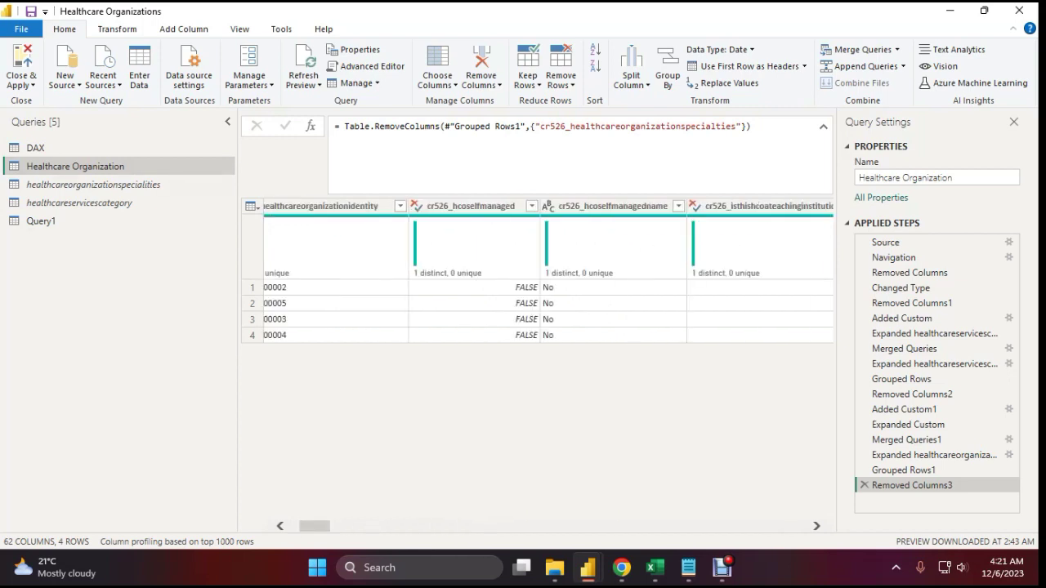
{"action": "right_click", "coordinate": [57, 168]}
{"action": "left_click", "coordinate": [101, 293]}
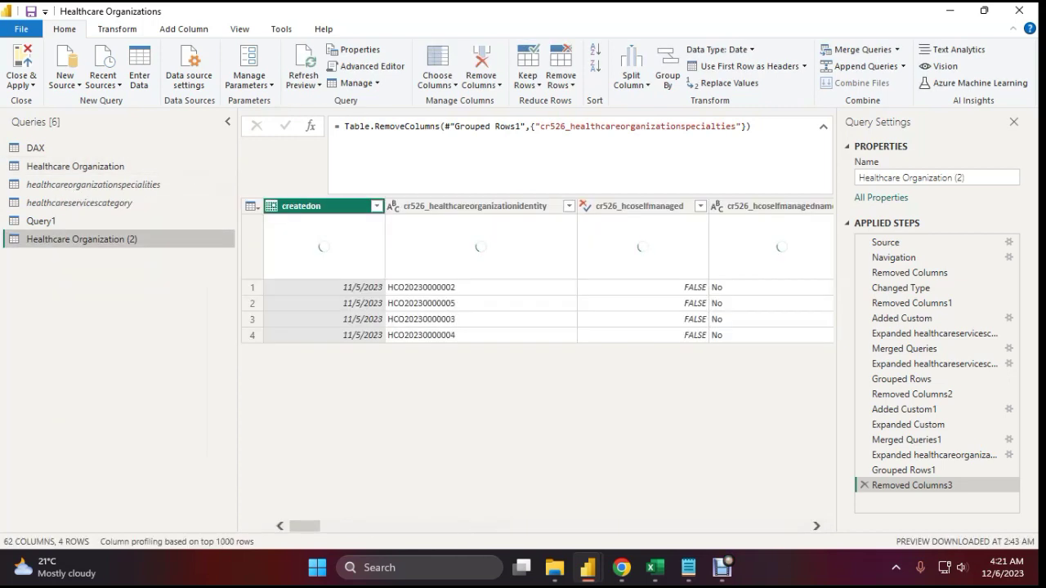
- Delete all applied steps after Removed Columns1 from the Healthcare Organization (2) query
{"action": "left_click", "coordinate": [864, 485]}
{"action": "key", "text": "Delete"}
{"action": "key", "text": "Delete"}
{"action": "key", "text": "Delete"}
{"action": "key", "text": "Delete"}
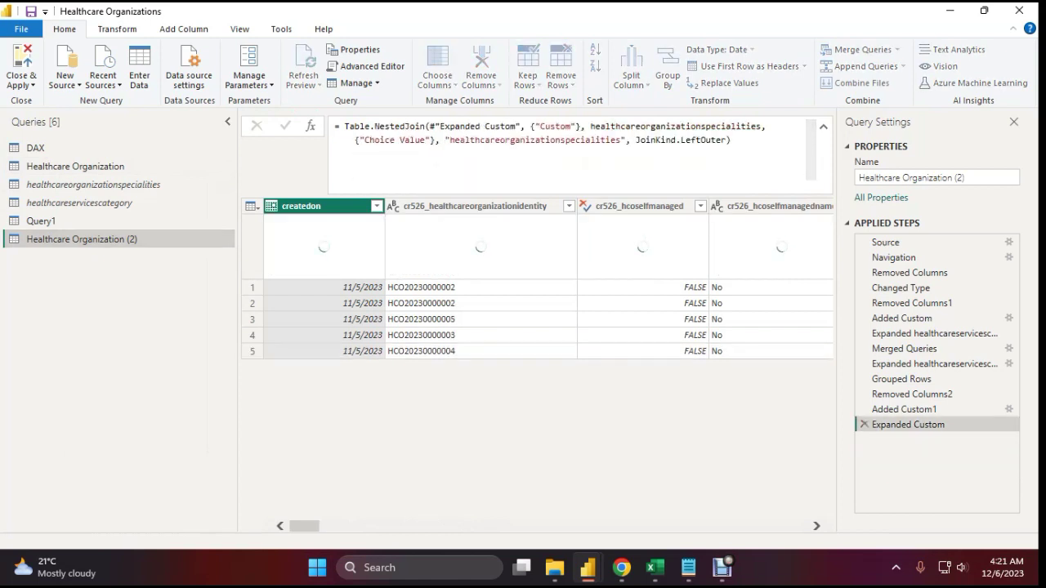
{"action": "left_click", "coordinate": [864, 393]}
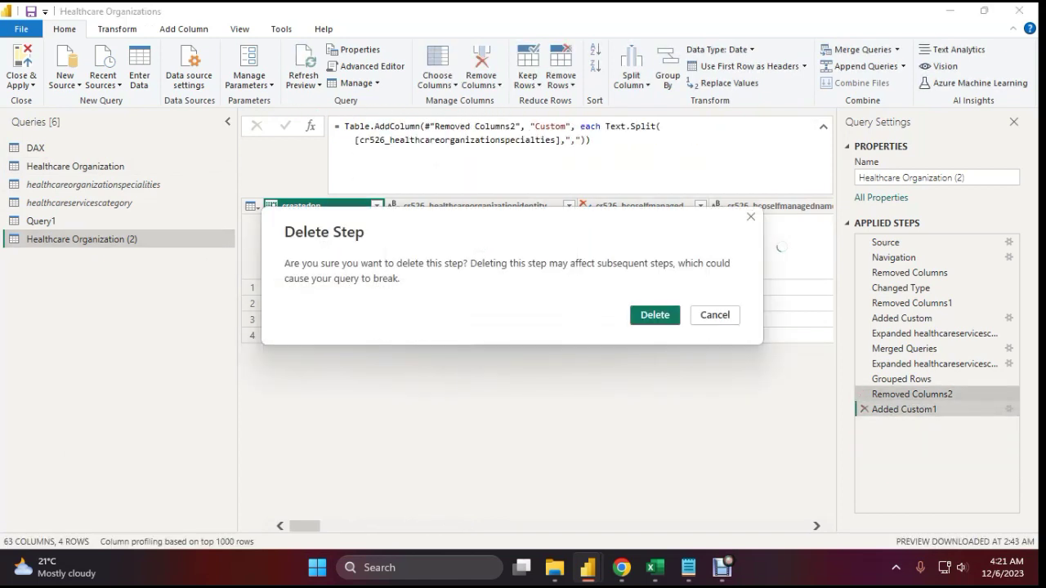
{"action": "left_click", "coordinate": [654, 315]}
{"action": "key", "text": "Delete"}
{"action": "key", "text": "Delete"}
{"action": "key", "text": "Delete"}
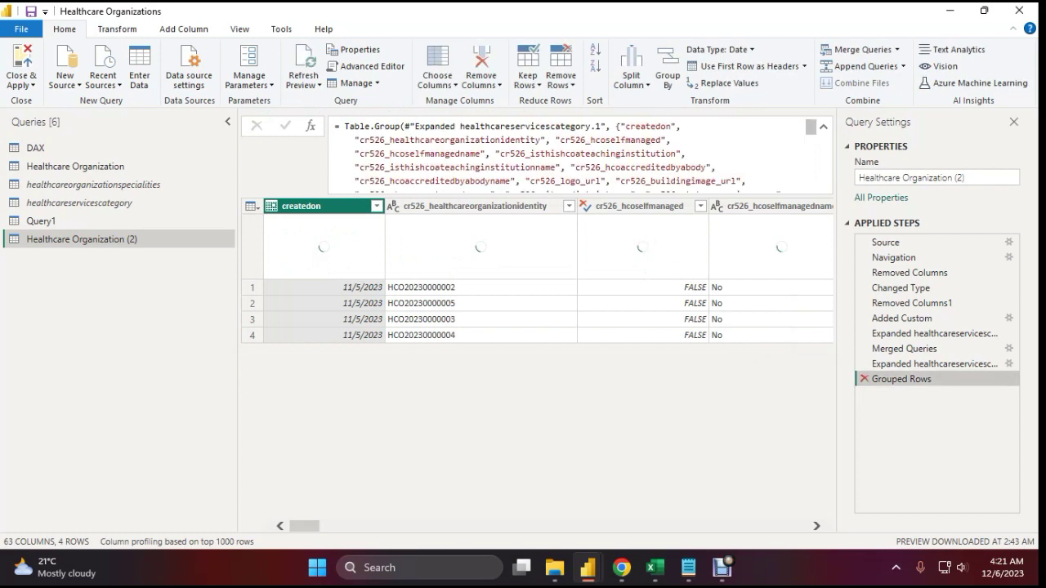
{"action": "key", "text": "Delete"}
{"action": "key", "text": "Delete"}
{"action": "key", "text": "Delete"}
{"action": "key", "text": "Delete"}
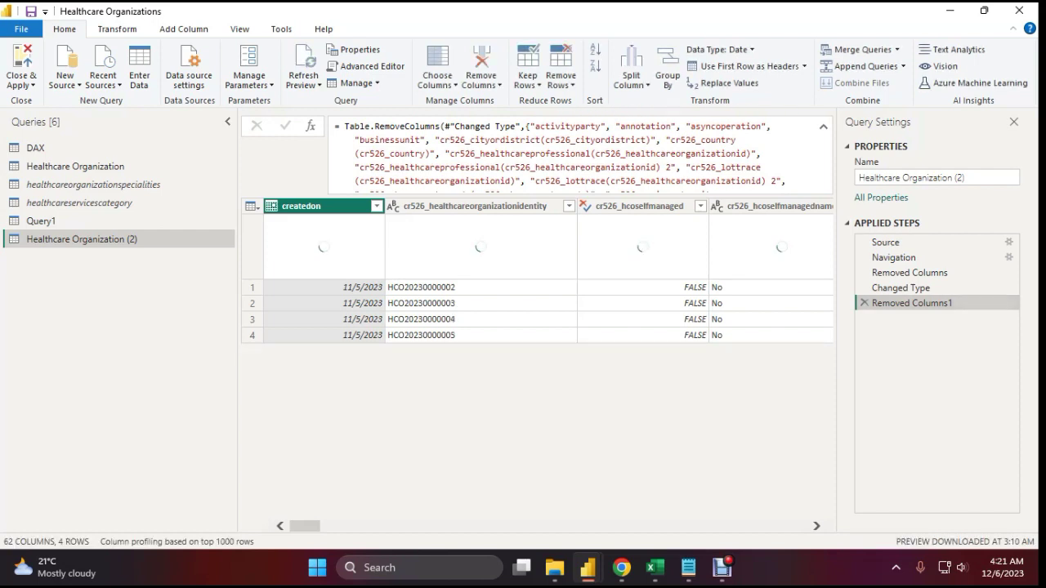
{"action": "left_click_drag", "start_coordinate": [304, 527], "coordinate": [783, 527]}
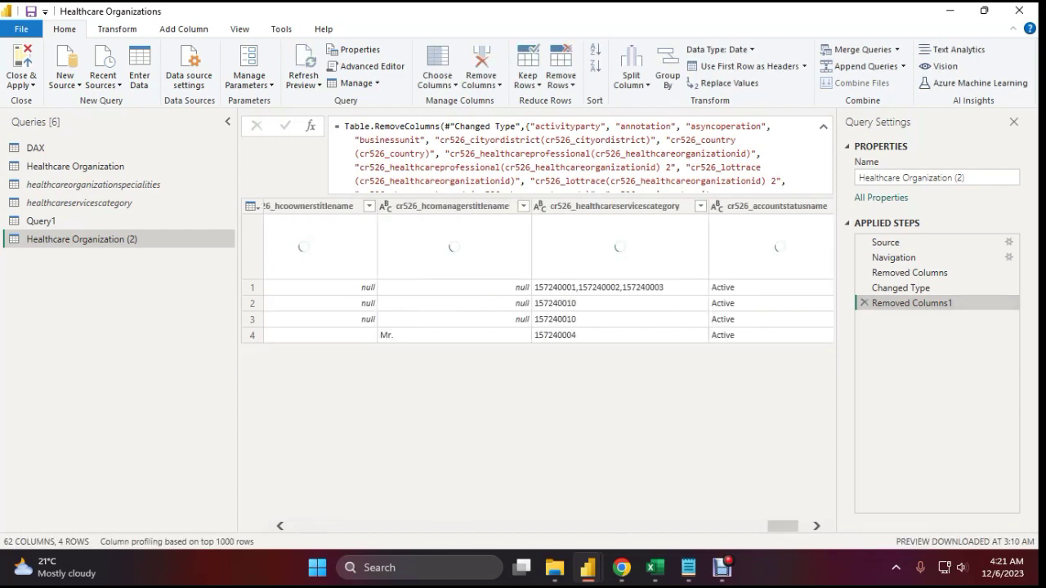
- Copy the choice name from the Name column of Query1 and rename the query as cr526_healthcareorganizationspecialities
{"action": "left_click", "coordinate": [41, 221]}
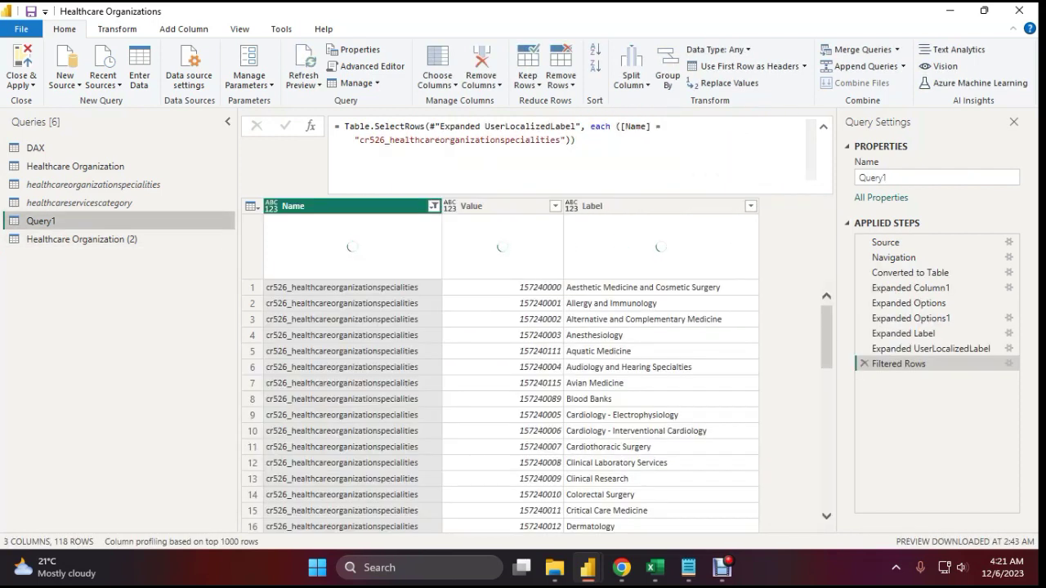
{"action": "left_click", "coordinate": [341, 288]}
{"action": "left_click_drag", "start_coordinate": [415, 457], "coordinate": [248, 457]}
{"action": "key", "text": "ctrl+c"}
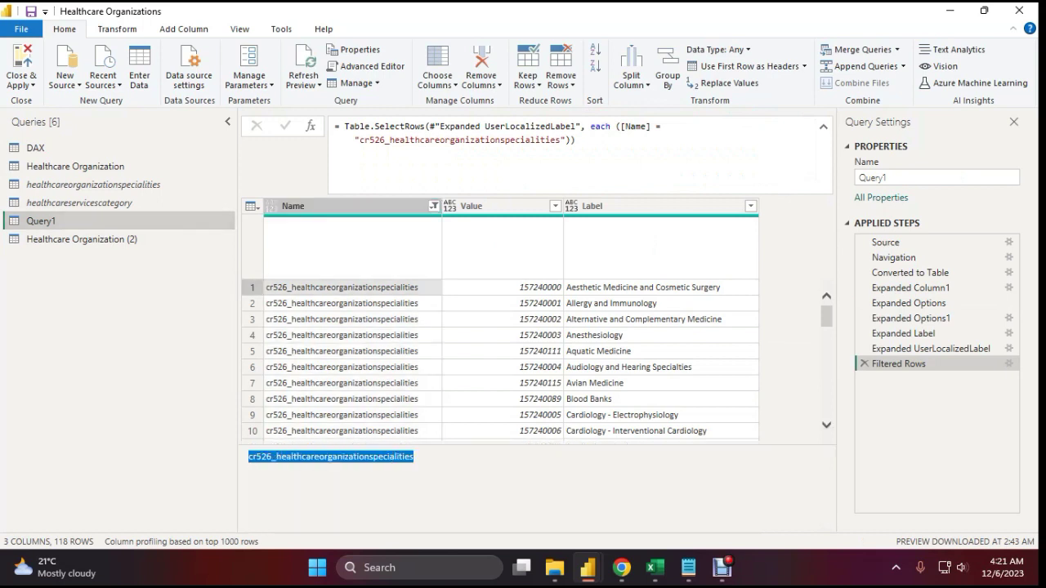
{"action": "double_click", "coordinate": [82, 240]}
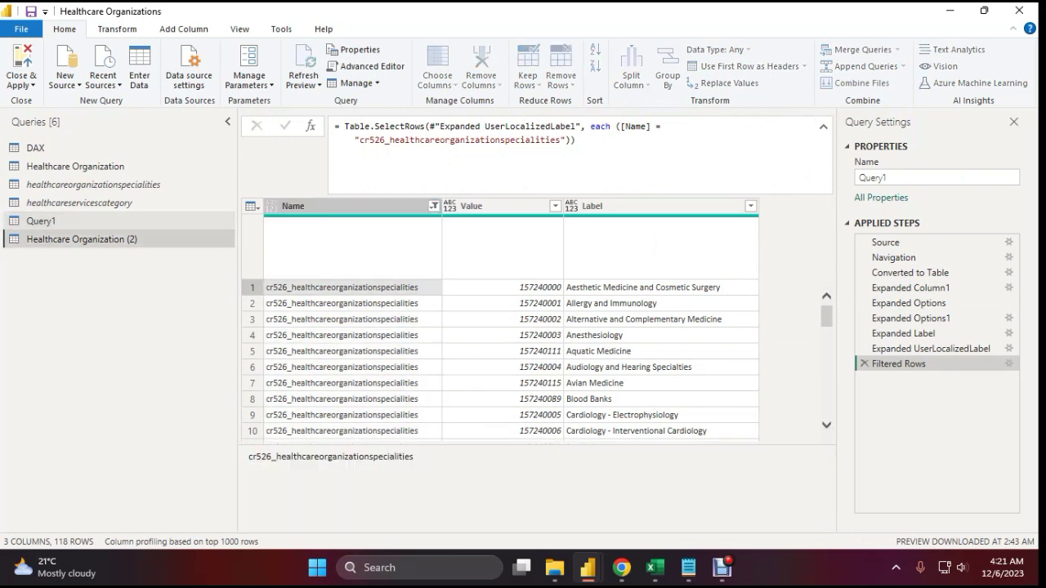
{"action": "left_click", "coordinate": [81, 240]}
{"action": "left_click", "coordinate": [41, 221]}
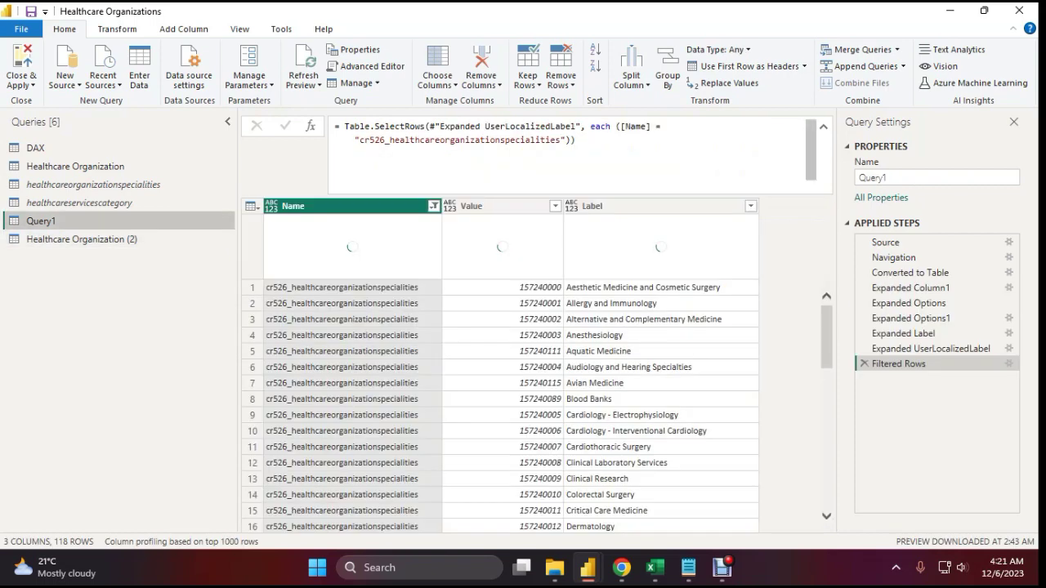
{"action": "double_click", "coordinate": [40, 221]}
{"action": "key", "text": "ctrl+v"}
{"action": "key", "text": "Return"}
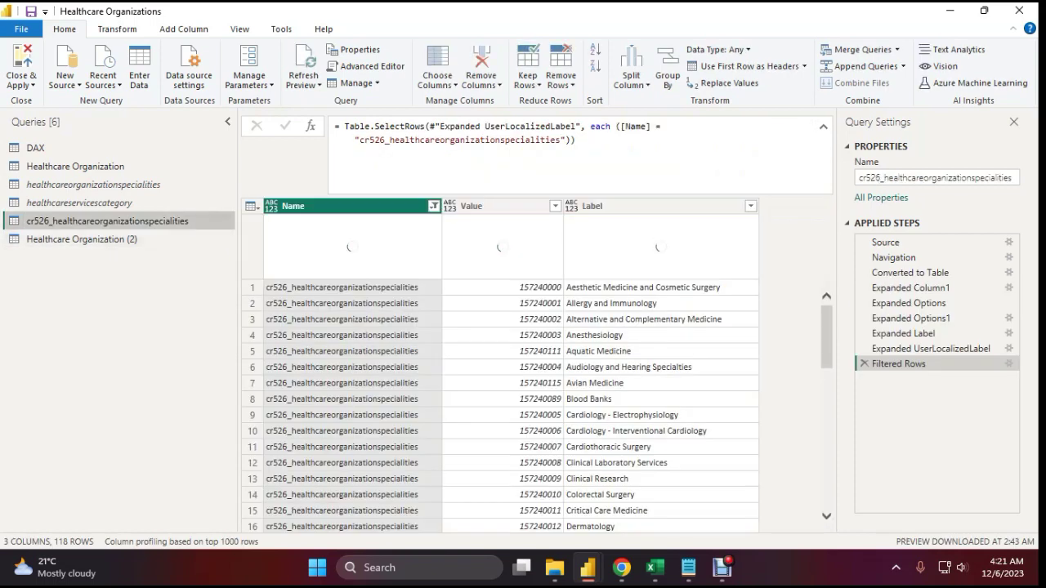
- Examine the comma-separated choice codes in the cr526_healthcareorganizationspecialties column of the Healthcare Organization (2) query
{"action": "left_click", "coordinate": [82, 239]}
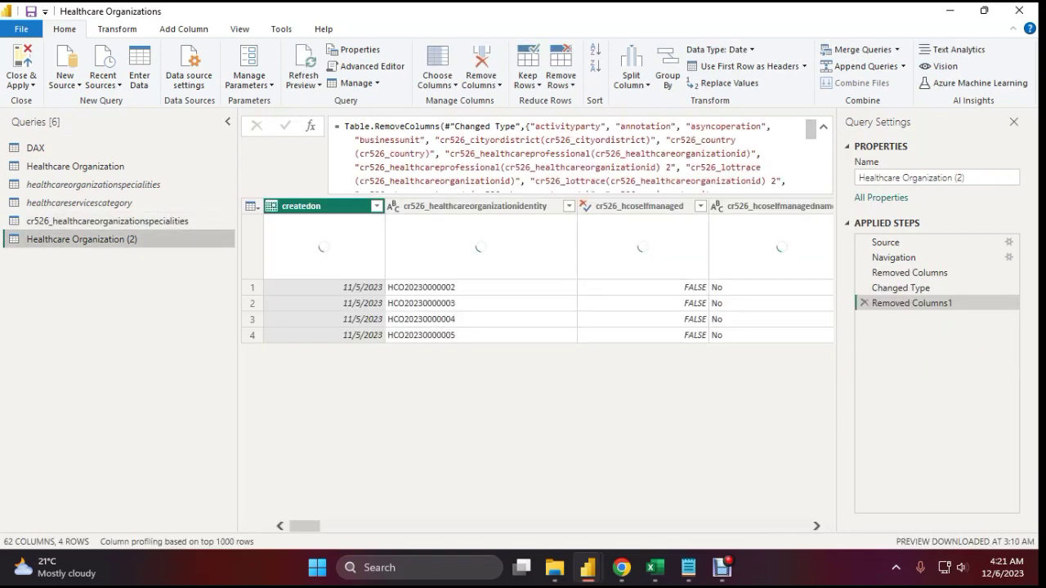
{"action": "left_click_drag", "start_coordinate": [304, 526], "coordinate": [730, 526]}
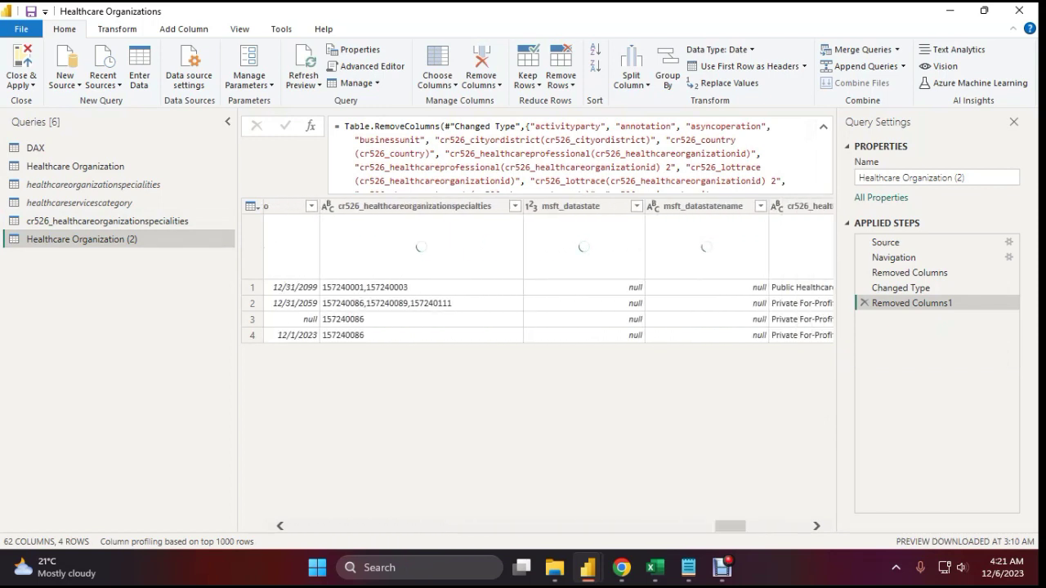
{"action": "left_click", "coordinate": [414, 207]}
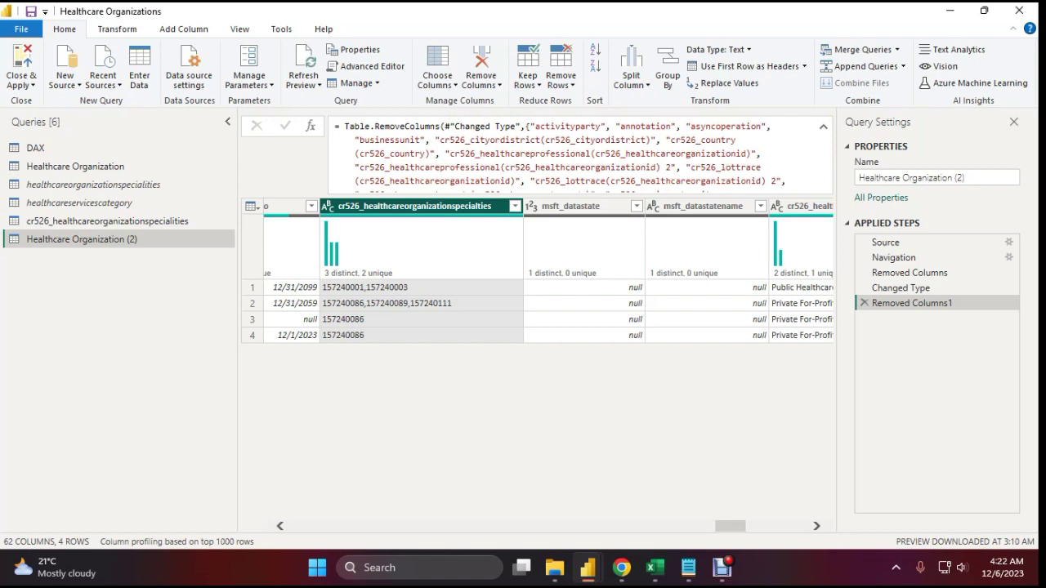
{"action": "left_click", "coordinate": [421, 287]}
{"action": "left_click", "coordinate": [422, 303]}
{"action": "left_click", "coordinate": [391, 456]}
{"action": "key", "text": "ctrl+a"}
{"action": "left_click", "coordinate": [390, 457]}
- Start a custom column in Healthcare Organization (2) with a Text.Split formula on the copied name [cr526_healthcareorganizationspecialities]
{"action": "left_click", "coordinate": [414, 207]}
{"action": "left_click", "coordinate": [184, 29]}
{"action": "left_click", "coordinate": [77, 70]}
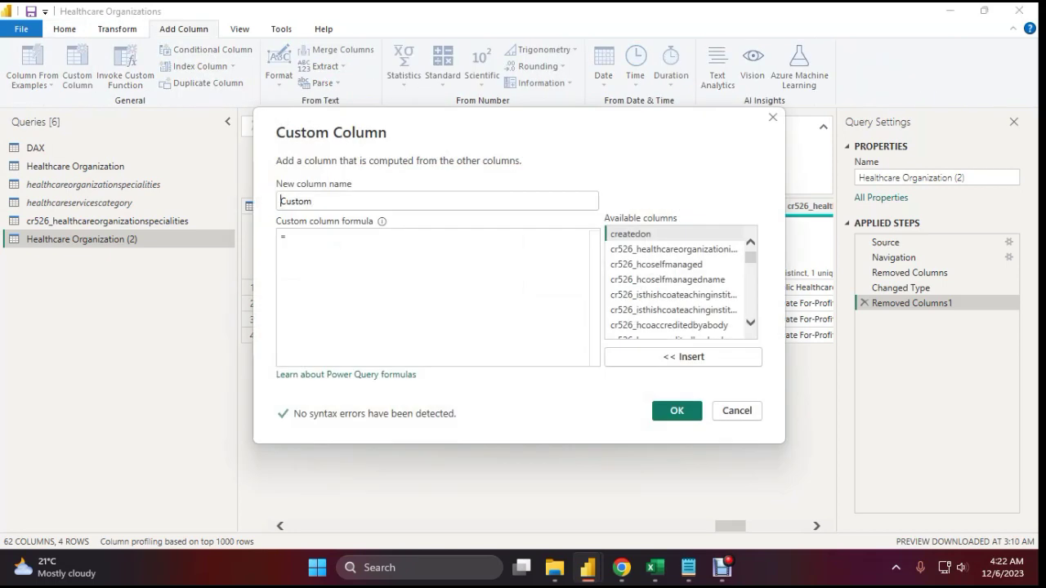
{"action": "left_click_drag", "start_coordinate": [399, 131], "coordinate": [623, 89]}
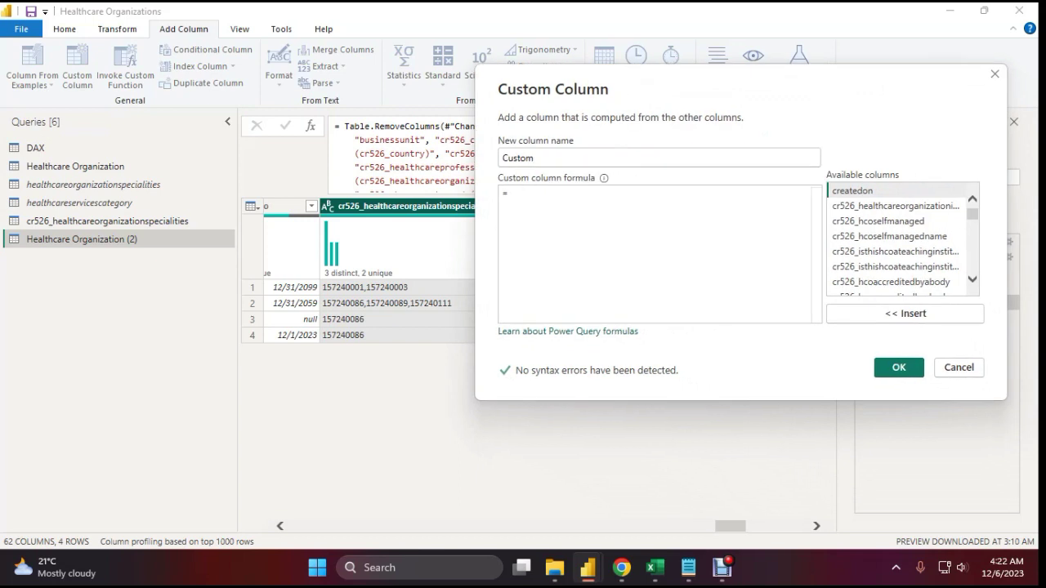
{"action": "type", "text": "Tex"}
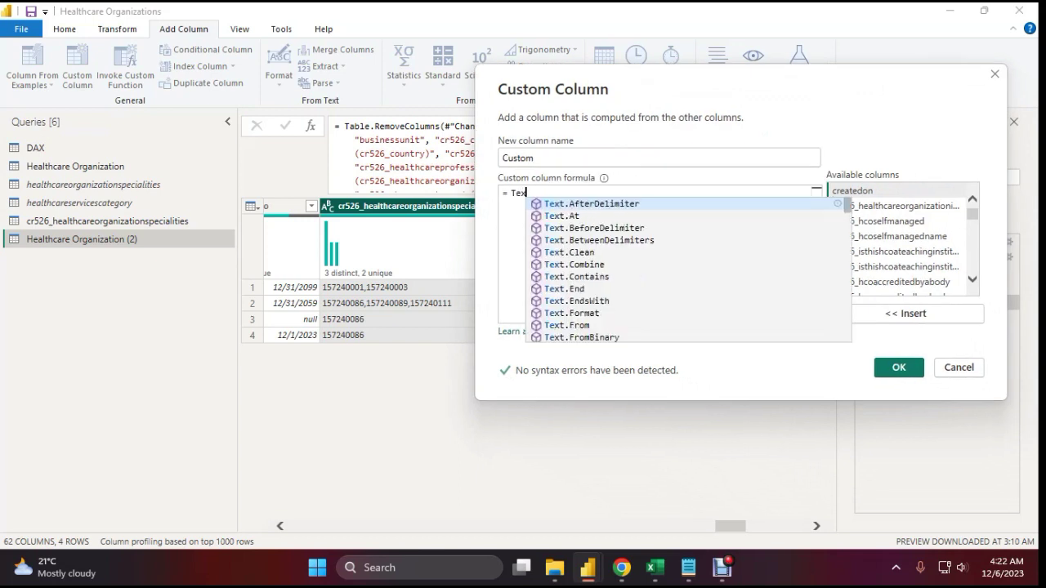
{"action": "type", "text": "t.Split("}
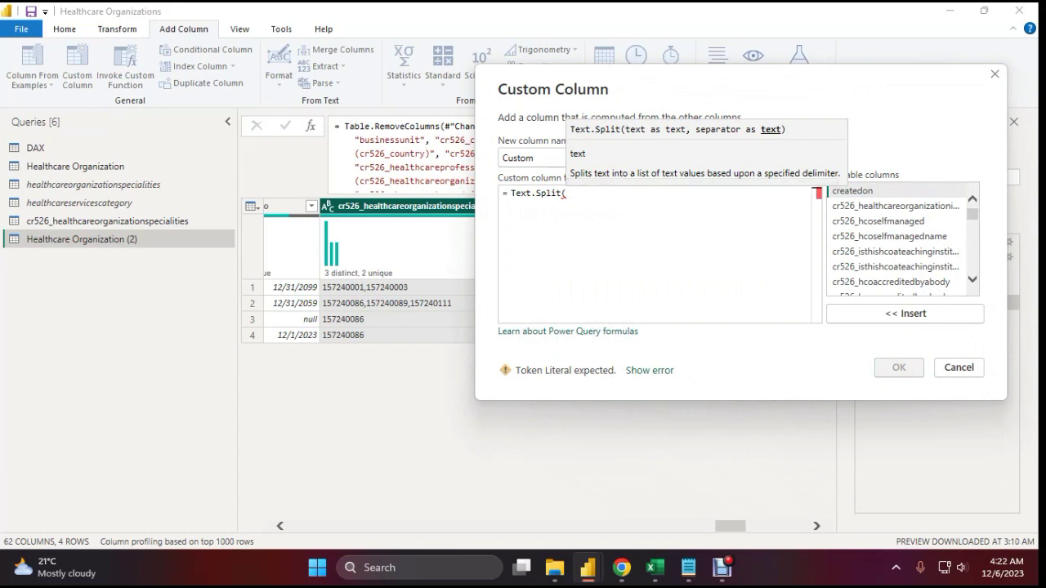
{"action": "type", "text": "["}
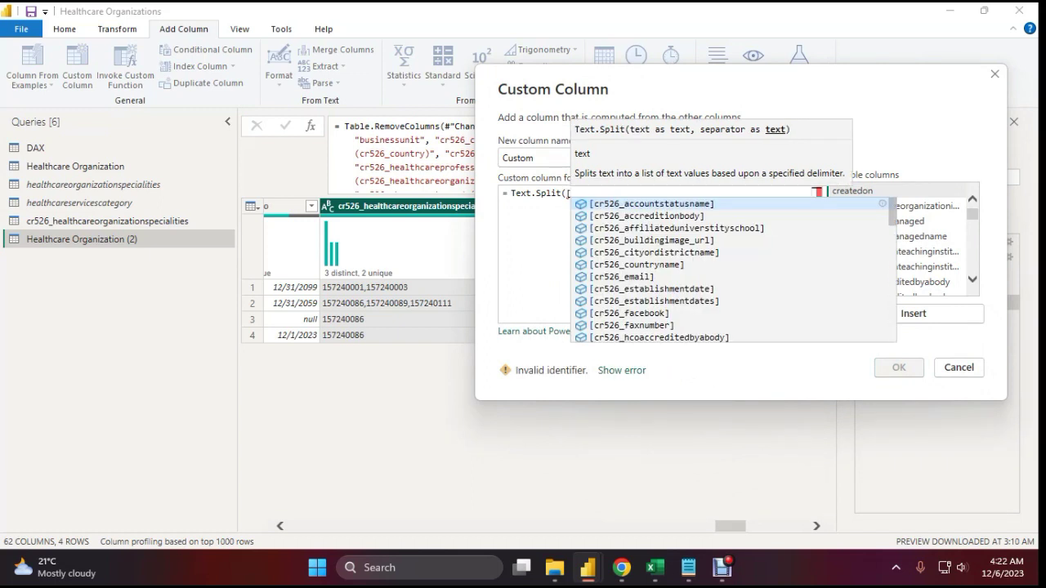
{"action": "key", "text": "ctrl+v"}
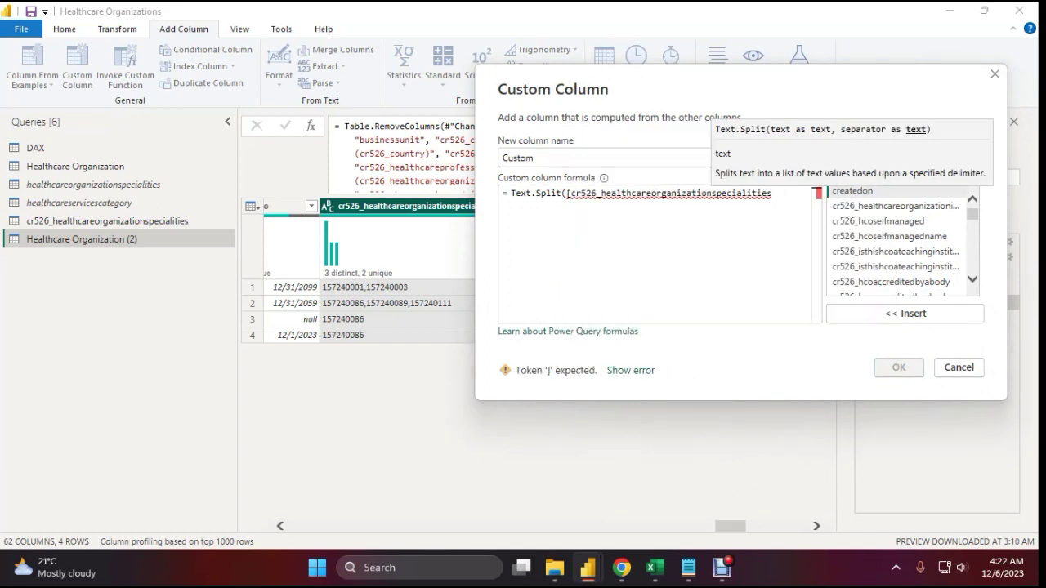
{"action": "type", "text": "],"}
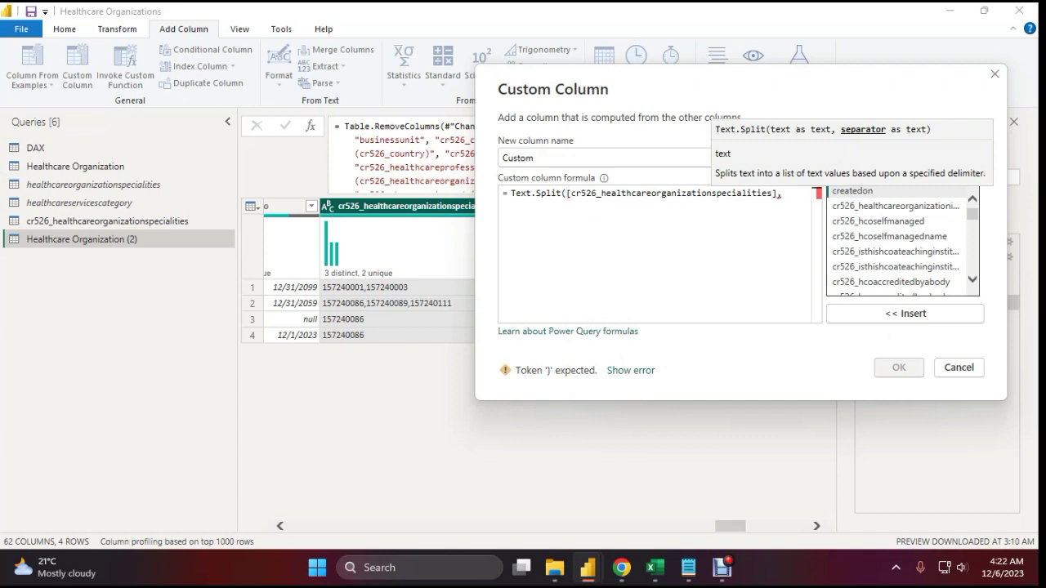
- Replace the column reference in the Text.Split formula with the available column [cr526_healthcareorganizationspecialties], keeping a single opening bracket
{"action": "left_click_drag", "start_coordinate": [567, 194], "coordinate": [776, 194]}
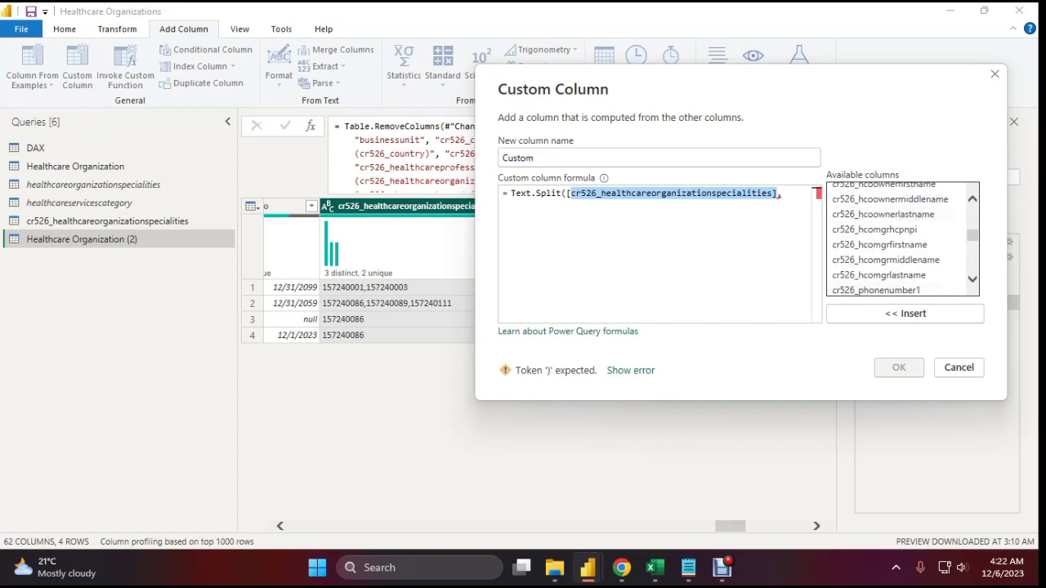
{"action": "left_click_drag", "start_coordinate": [776, 194], "coordinate": [779, 196]}
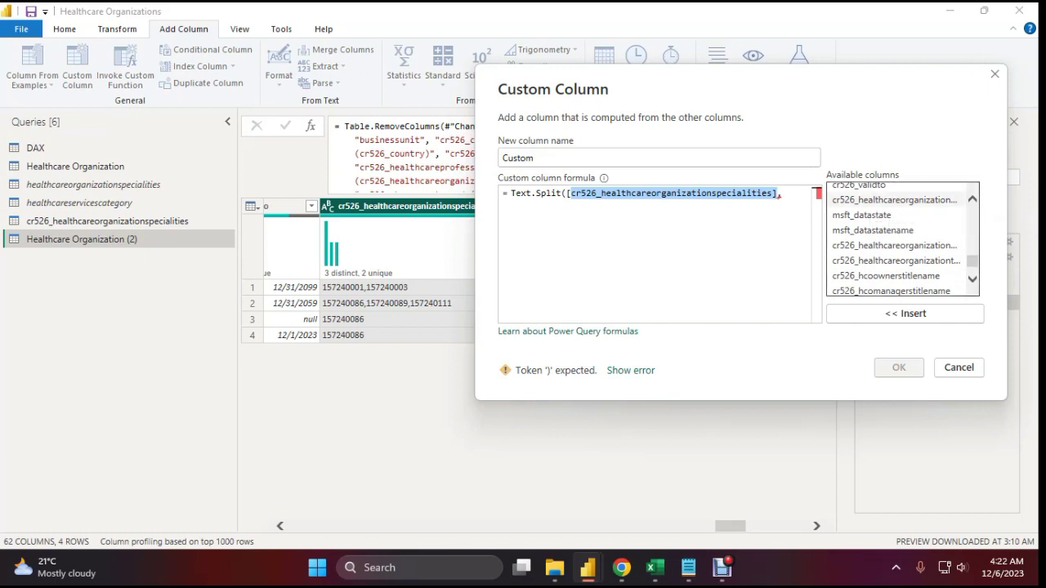
{"action": "left_click", "coordinate": [894, 200]}
{"action": "double_click", "coordinate": [894, 200]}
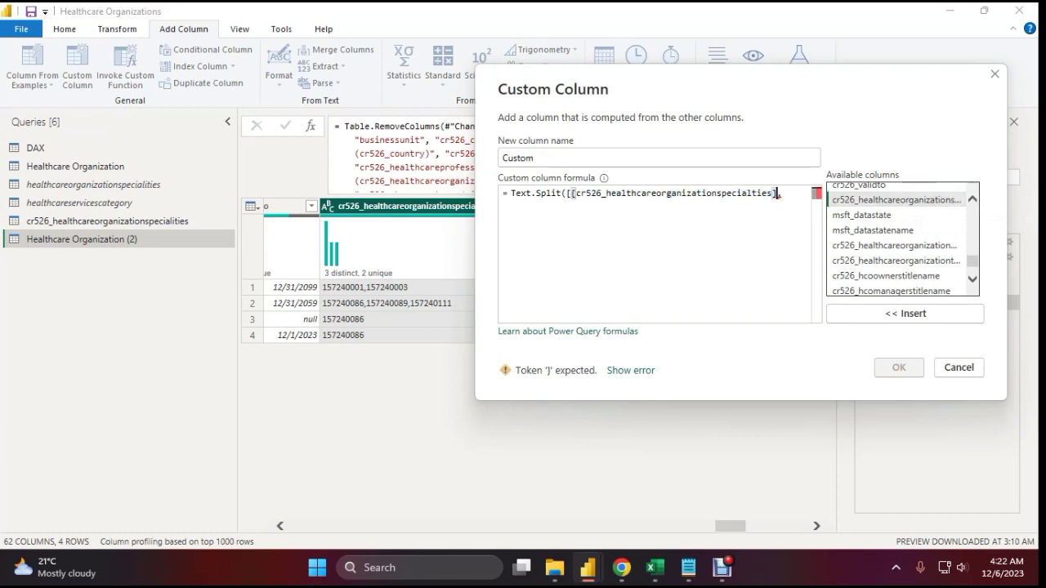
{"action": "left_click", "coordinate": [572, 194]}
{"action": "key", "text": "BackSpace"}
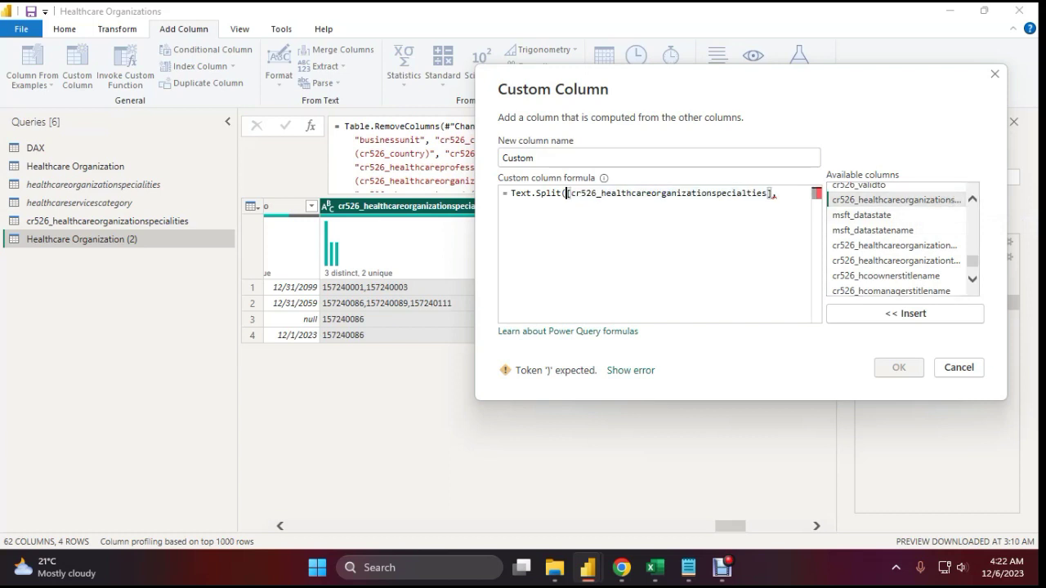
- Complete the Text.Split formula with "," as the separator, add the Custom column, and preview the list in its first row
{"action": "left_click", "coordinate": [777, 193]}
{"action": "type", "text": "\",\""}
{"action": "key", "text": "Left"}
{"action": "key", "text": "shift+Left"}
{"action": "key", "text": "Right"}
{"action": "key", "text": "Right"}
{"action": "type", "text": ")"}
{"action": "left_click", "coordinate": [899, 368]}
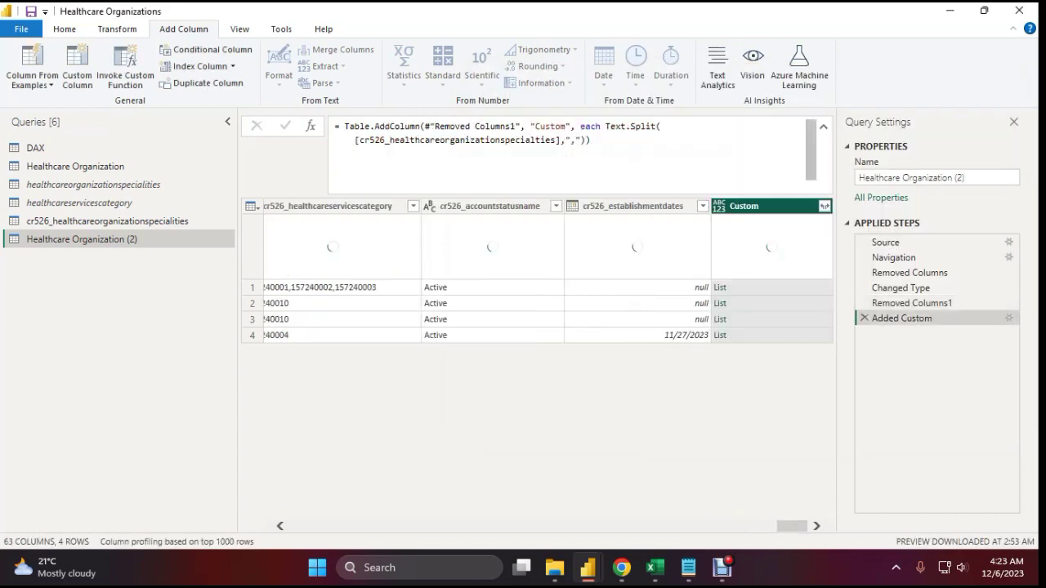
{"action": "left_click", "coordinate": [772, 287]}
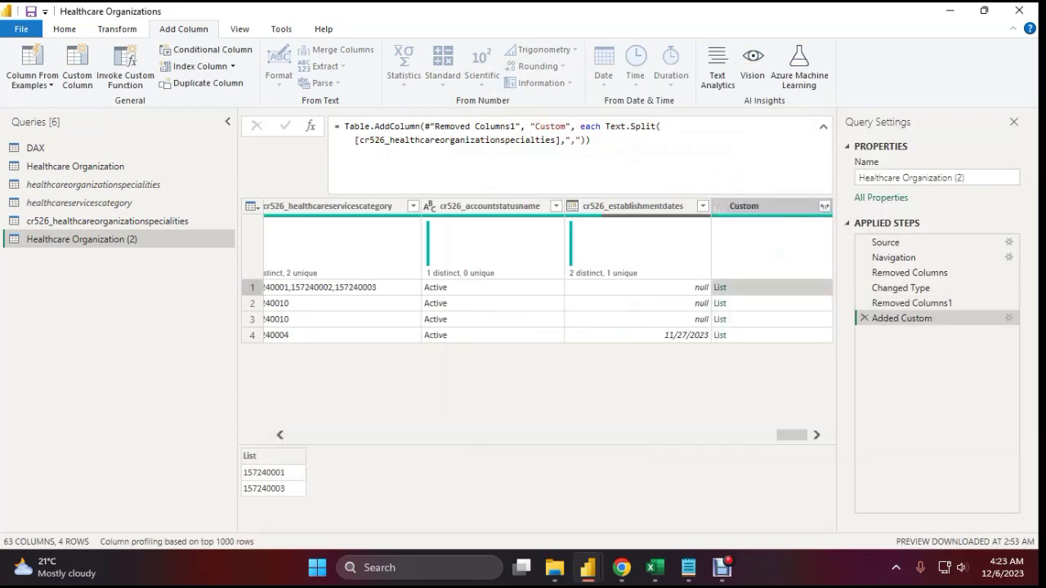
- Preview the split code lists in the remaining rows of the Custom column in Healthcare Organization (2)
{"action": "left_click", "coordinate": [772, 303]}
{"action": "left_click", "coordinate": [773, 320]}
{"action": "left_click", "coordinate": [772, 335]}
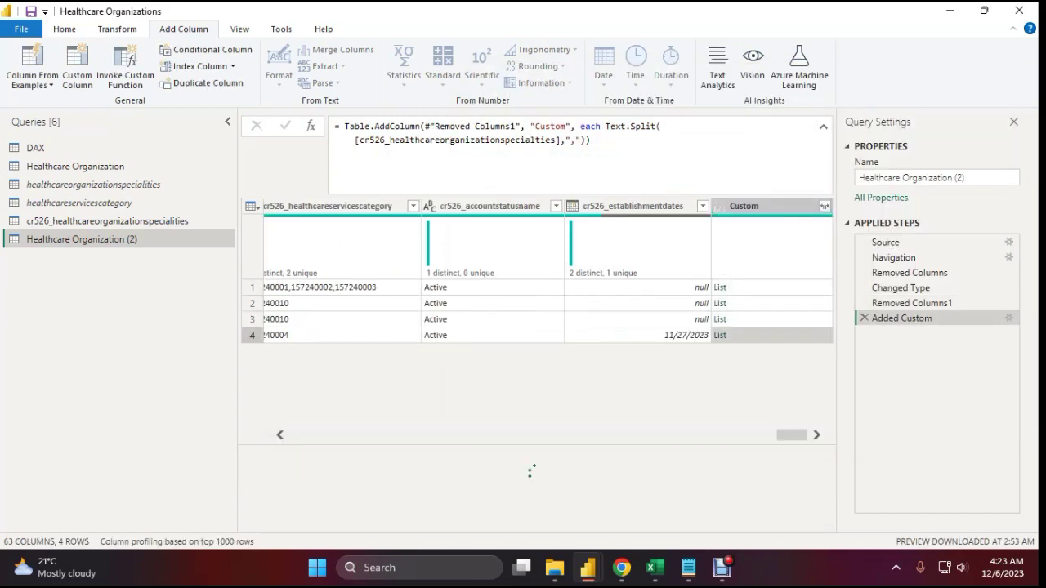
{"action": "left_click", "coordinate": [772, 288]}
{"action": "left_click", "coordinate": [772, 303]}
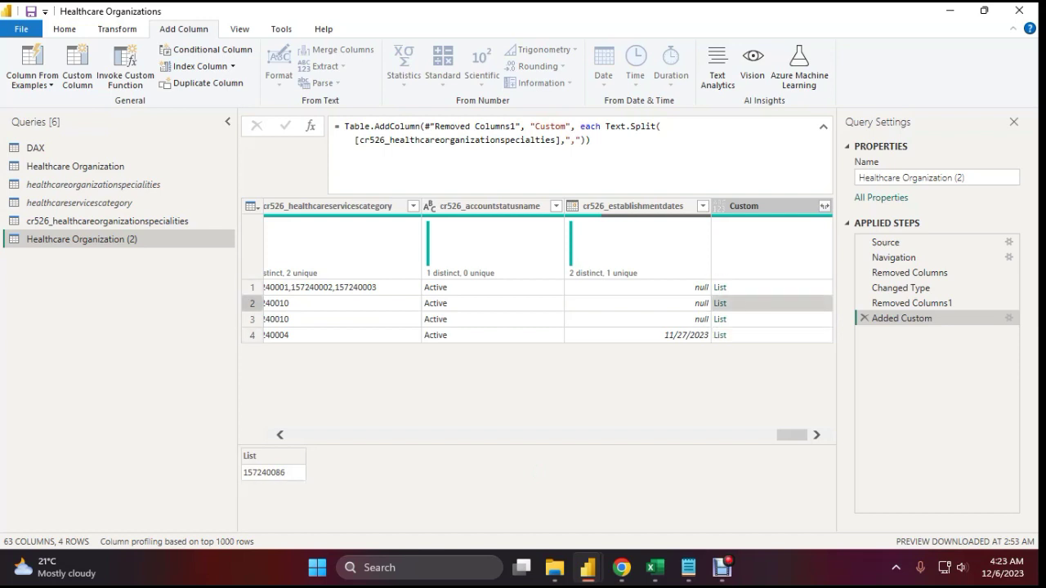
{"action": "left_click", "coordinate": [772, 320]}
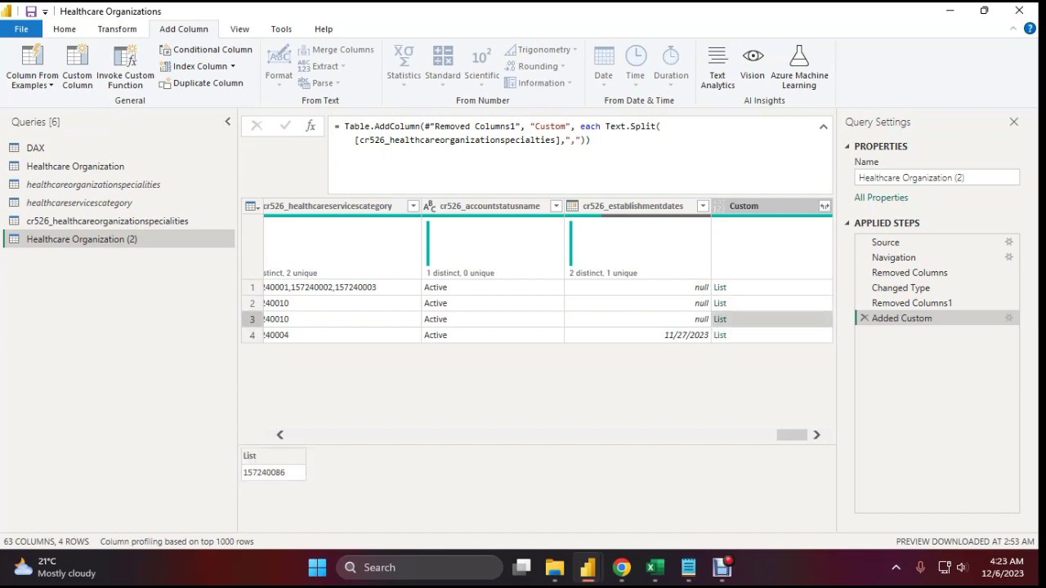
{"action": "mouse_move", "coordinate": [791, 434]}
{"action": "left_mouse_down"}
{"action": "mouse_move", "coordinate": [777, 435]}
{"action": "mouse_move", "coordinate": [790, 435]}
{"action": "left_mouse_up"}
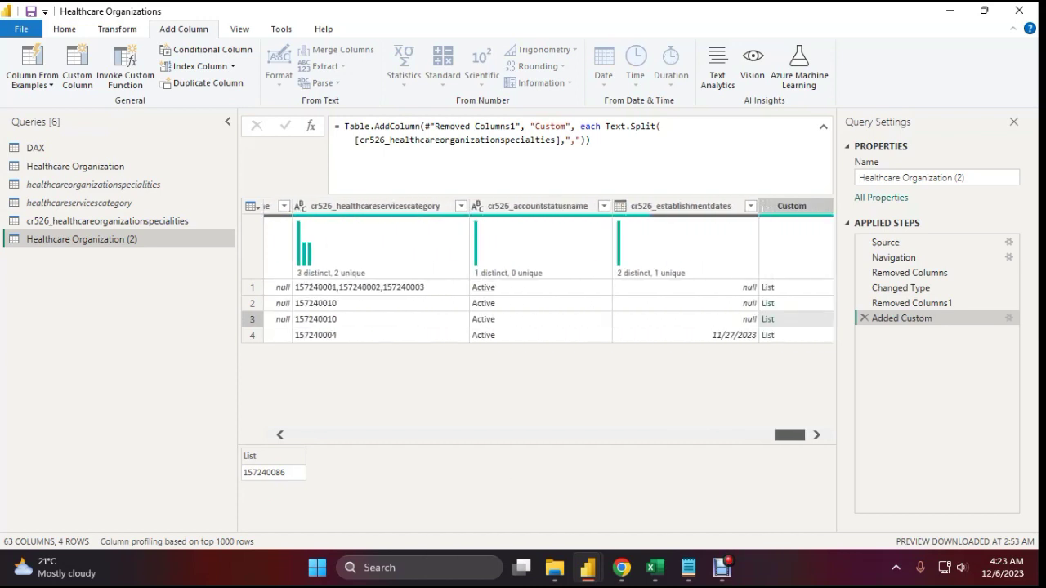
{"action": "scroll", "coordinate": [540, 311], "scroll_direction": "right", "scroll_amount": 2}
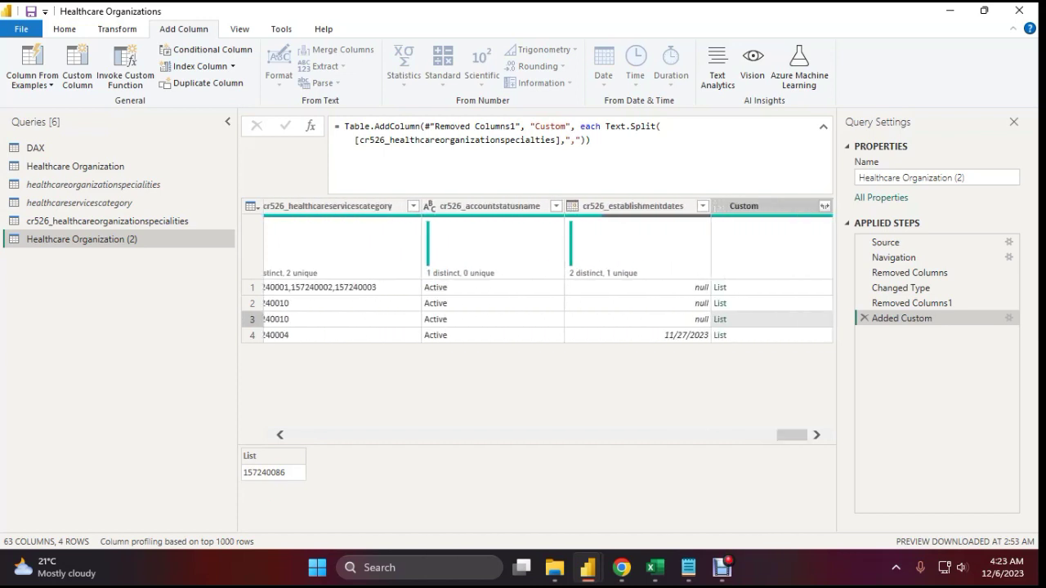
- Expand the lists in the Custom column to new rows
{"action": "left_click", "coordinate": [744, 205]}
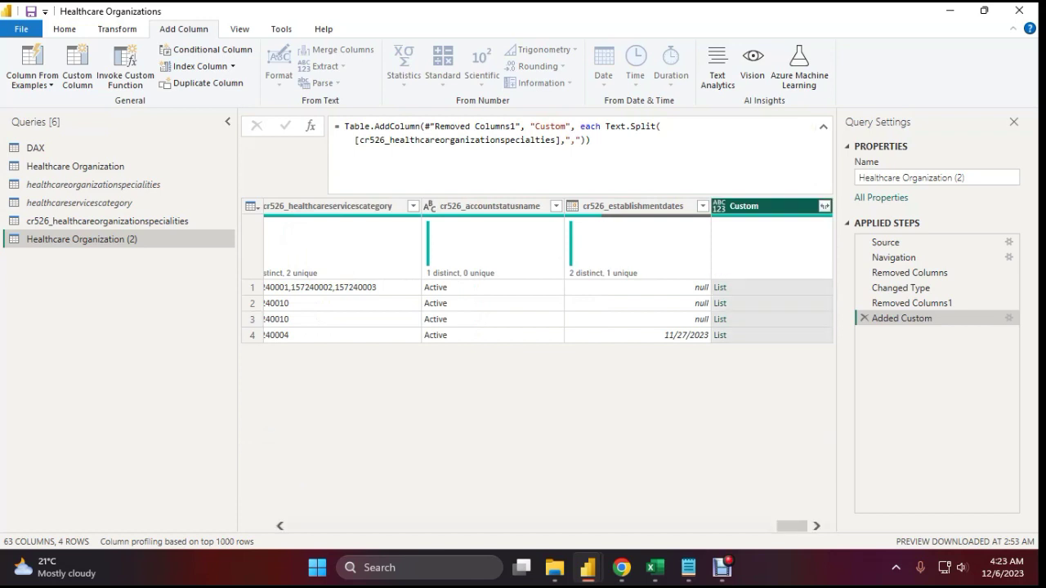
{"action": "left_click", "coordinate": [825, 206]}
{"action": "left_click", "coordinate": [762, 225]}
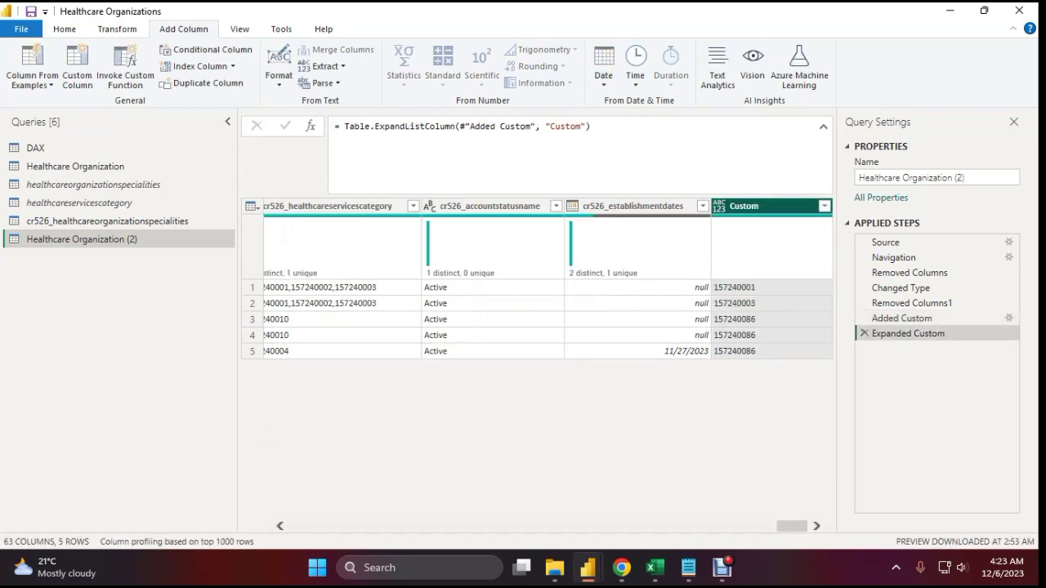
- Merge Healthcare Organization (2) with the cr526_healthcareorganizationspecialities query, matching Custom to Value with a left outer join
{"action": "left_click", "coordinate": [64, 29]}
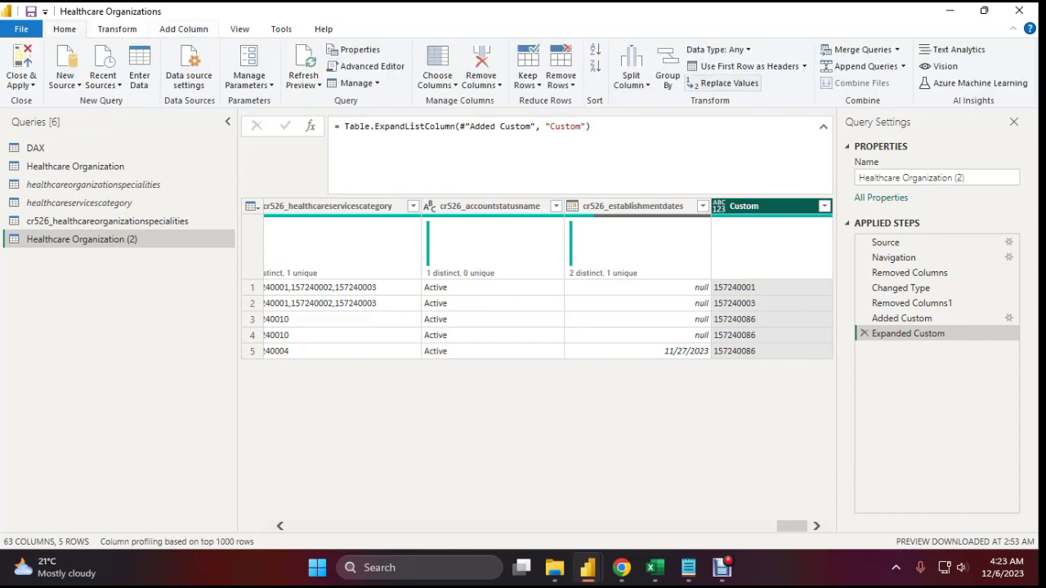
{"action": "left_click", "coordinate": [866, 49]}
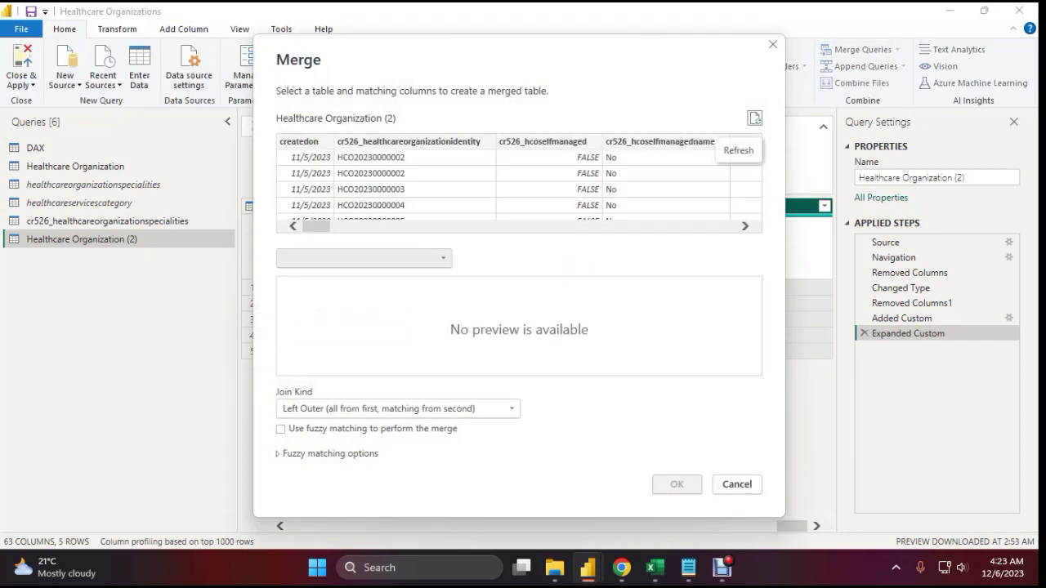
{"action": "left_click", "coordinate": [364, 257]}
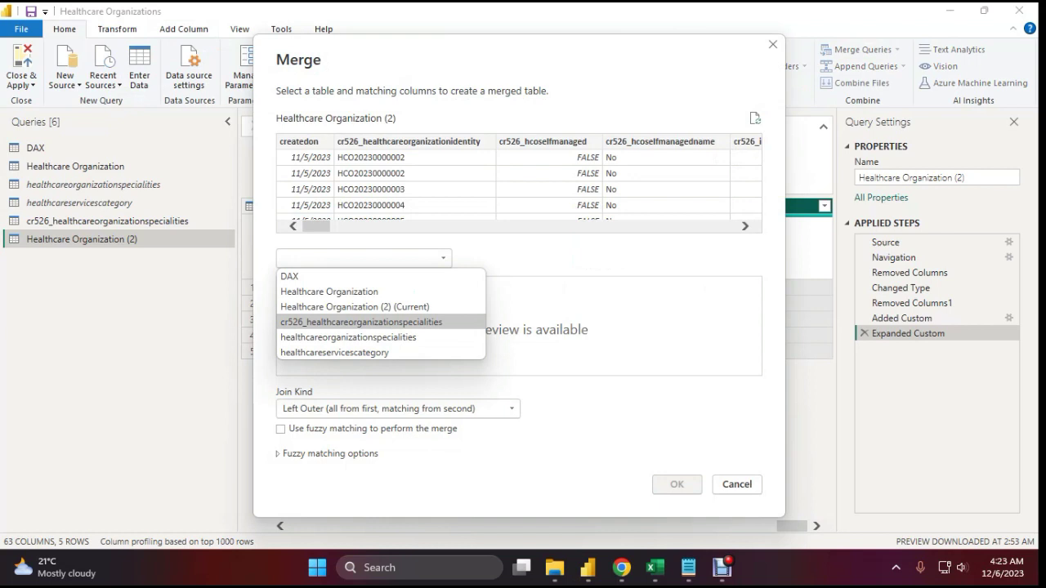
{"action": "left_click", "coordinate": [361, 322]}
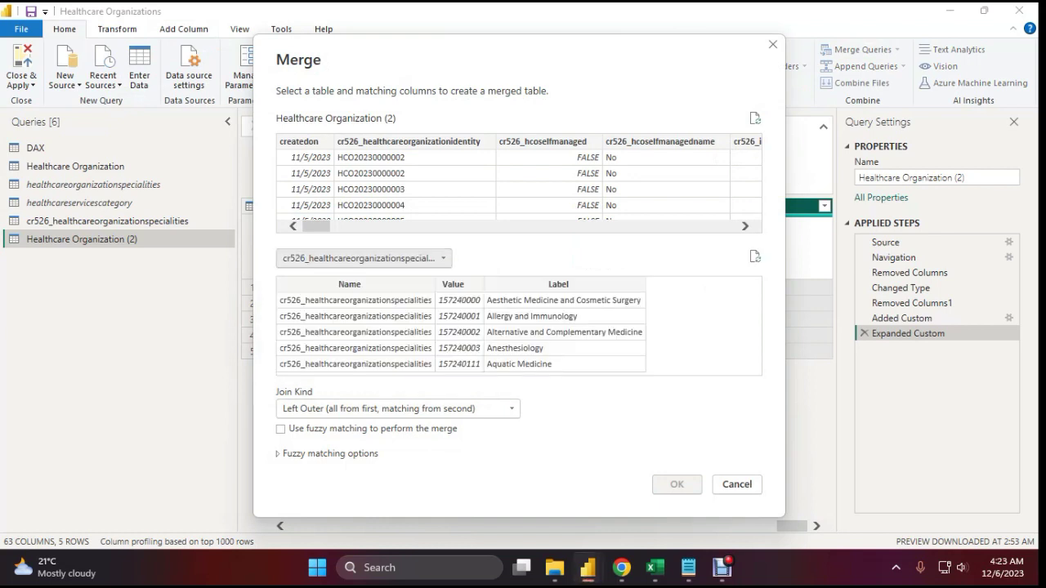
{"action": "left_click", "coordinate": [453, 284]}
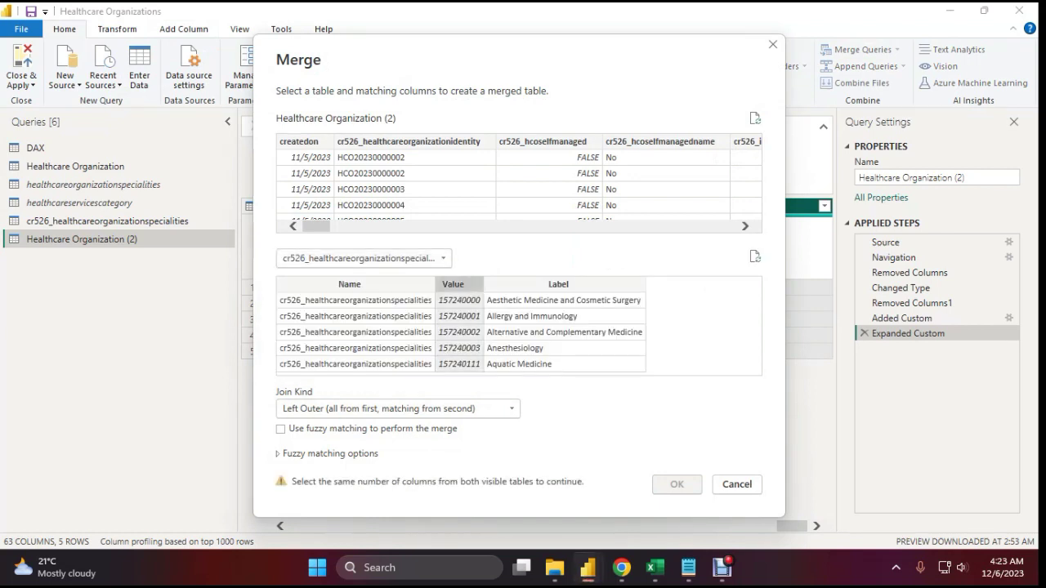
{"action": "left_click_drag", "start_coordinate": [317, 226], "coordinate": [722, 227]}
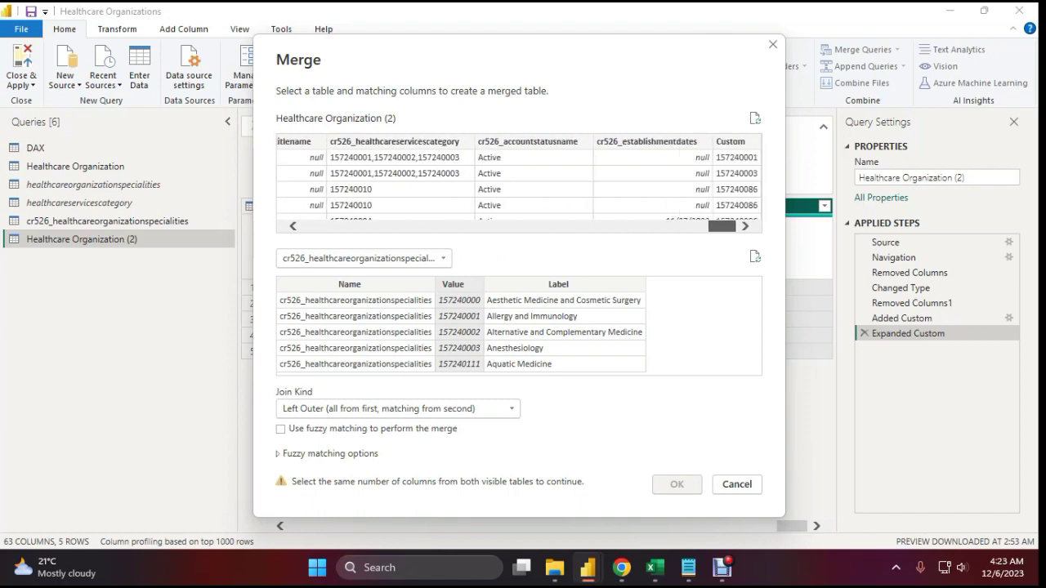
{"action": "left_click", "coordinate": [730, 142]}
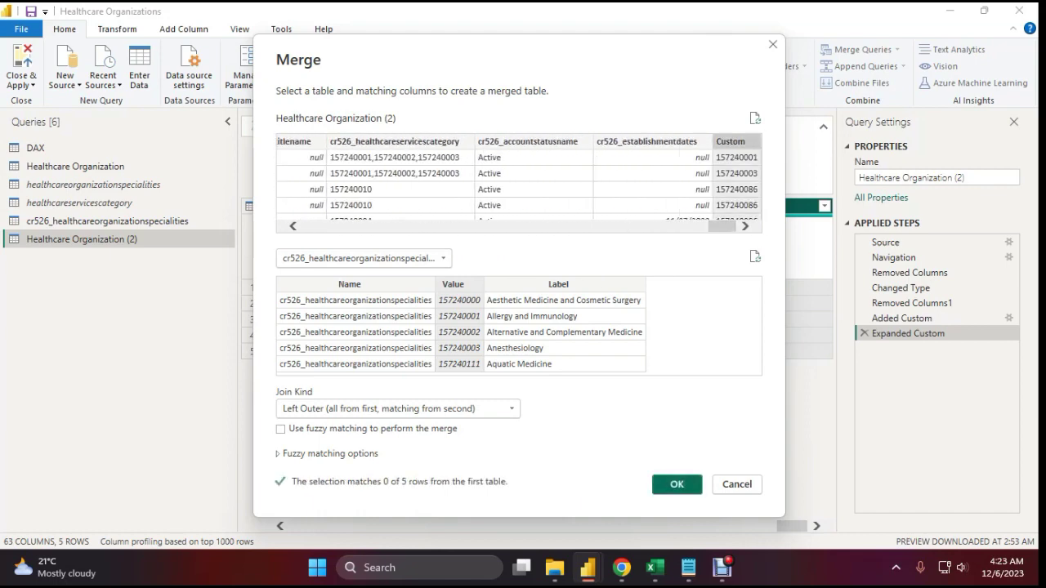
{"action": "left_click", "coordinate": [676, 485]}
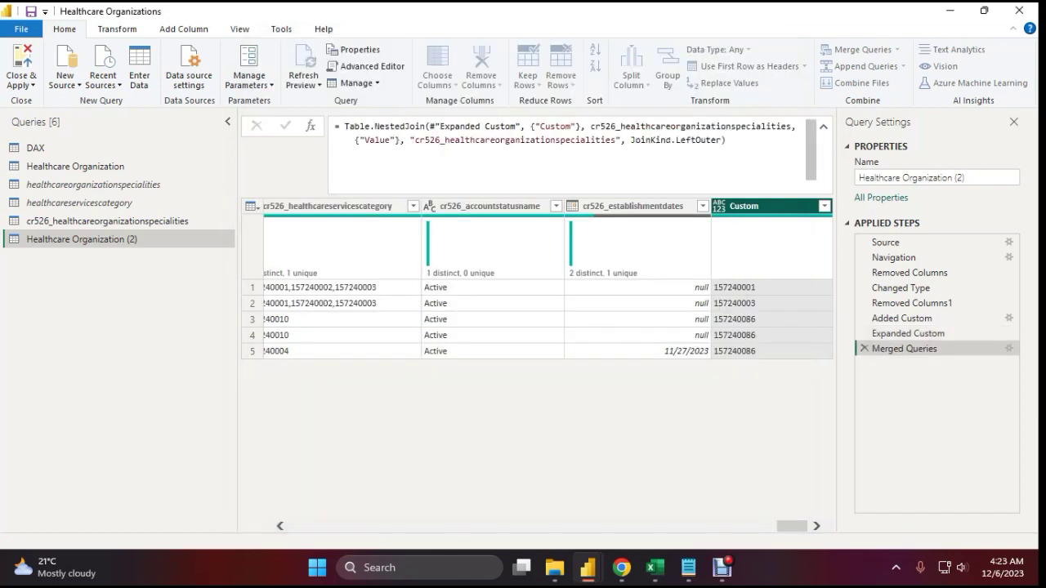
- Expand the merged cr526_healthcareorganizationspecialities column to include only Label, without the original column name as prefix
{"action": "left_click", "coordinate": [824, 206]}
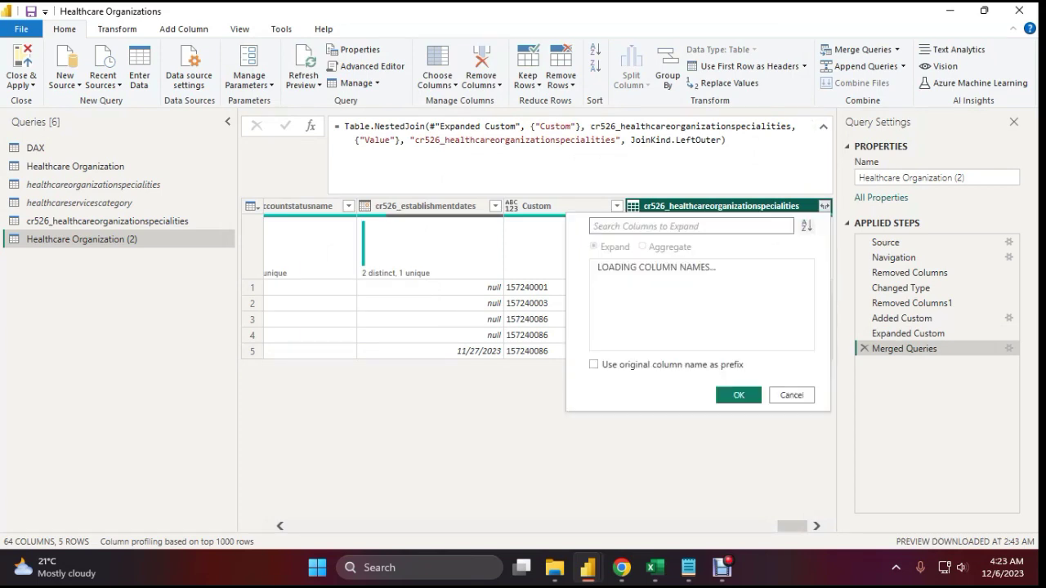
{"action": "left_click", "coordinate": [603, 268]}
{"action": "left_click", "coordinate": [602, 313]}
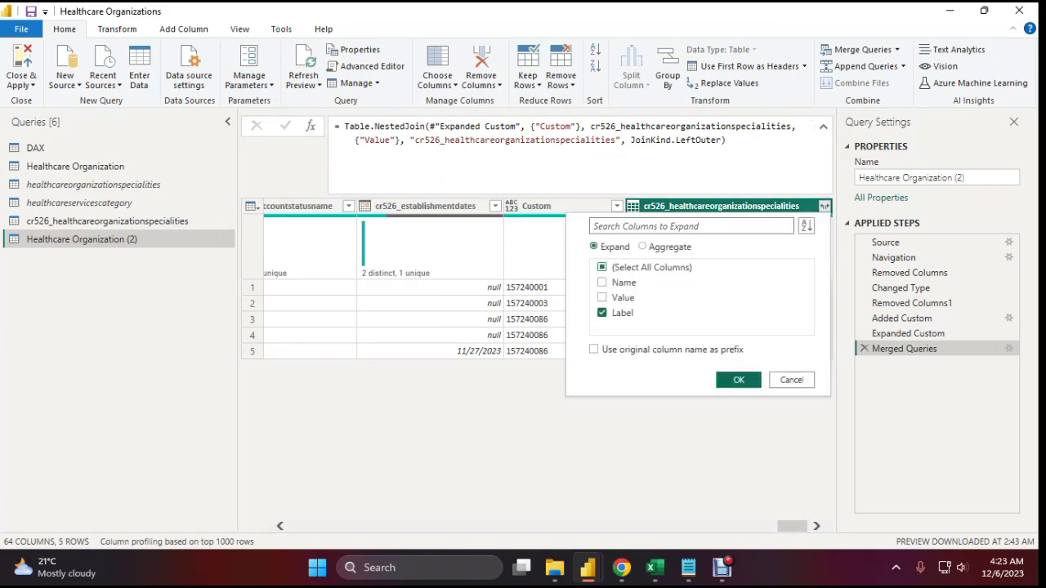
{"action": "left_click", "coordinate": [738, 380]}
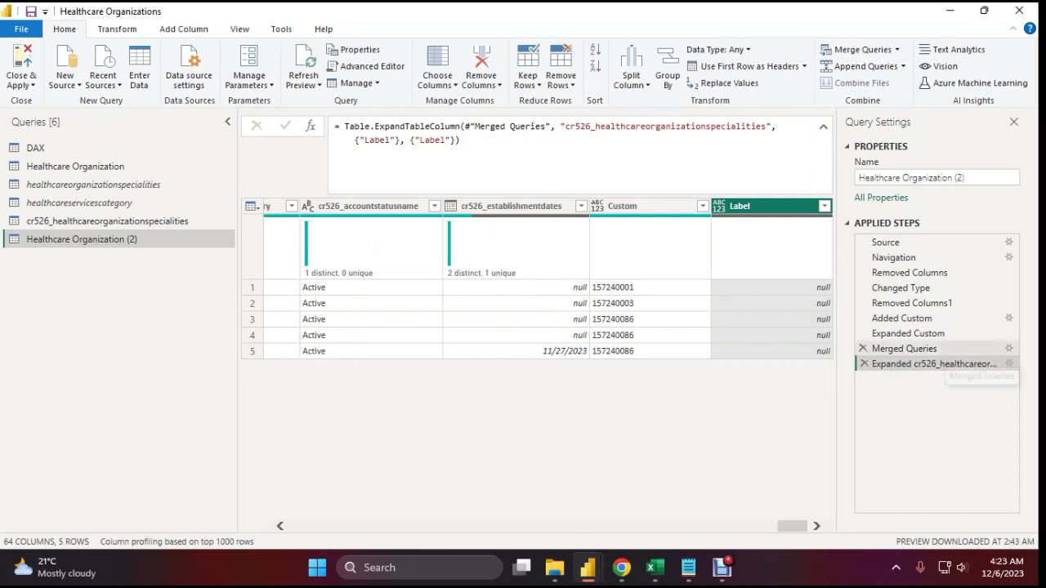
- Review the Changed Type, Merged Queries and Expanded Custom steps and check the data type of the Custom column
{"action": "left_click", "coordinate": [903, 289]}
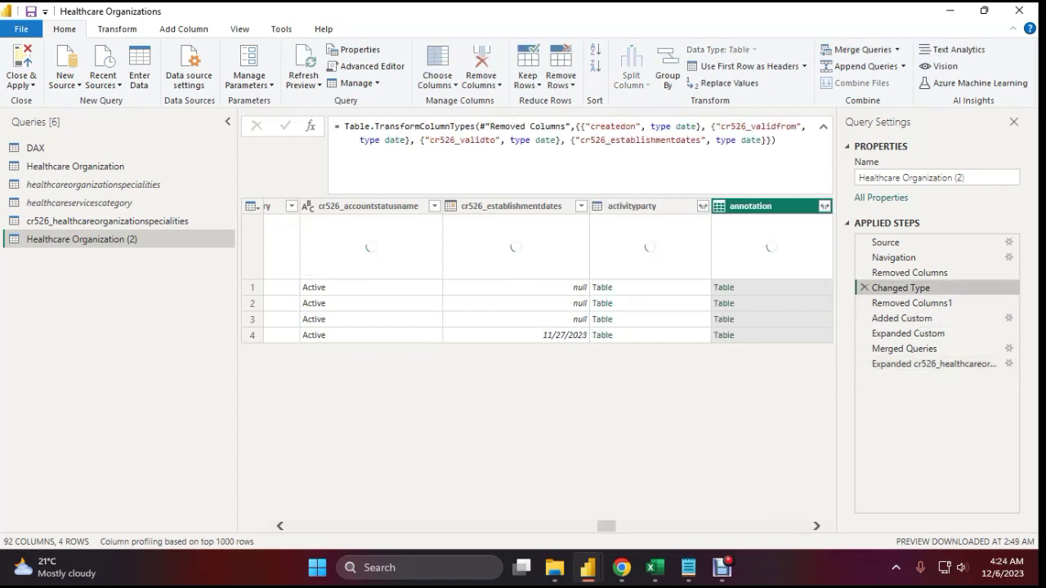
{"action": "left_click", "coordinate": [911, 349]}
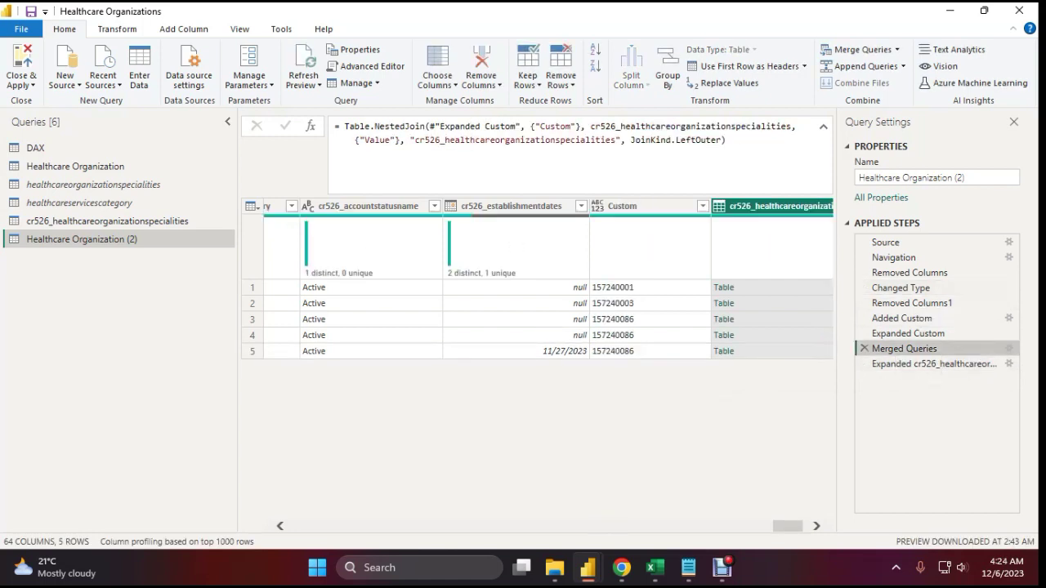
{"action": "left_click", "coordinate": [907, 333]}
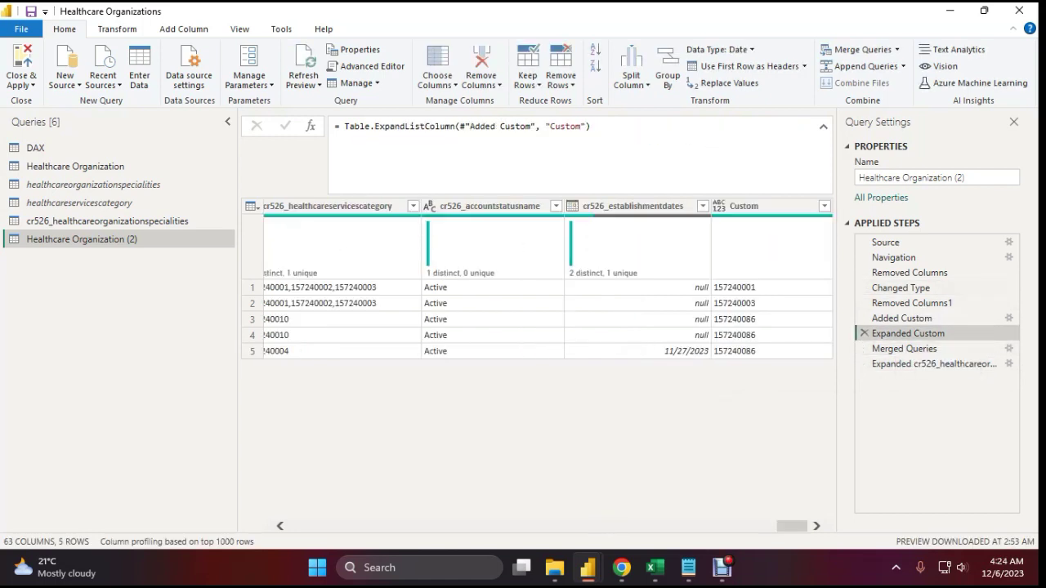
{"action": "left_click", "coordinate": [760, 206]}
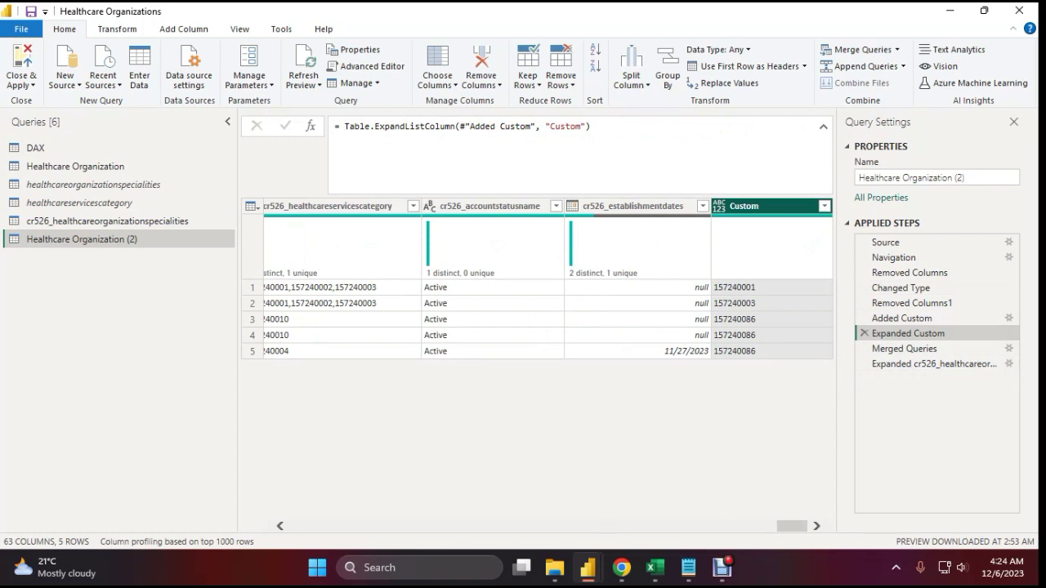
- Set the Value column in the cr526_healthcareorganizationspecialities query to the Text data type, and return to Healthcare Organization (2)
{"action": "left_click", "coordinate": [107, 222]}
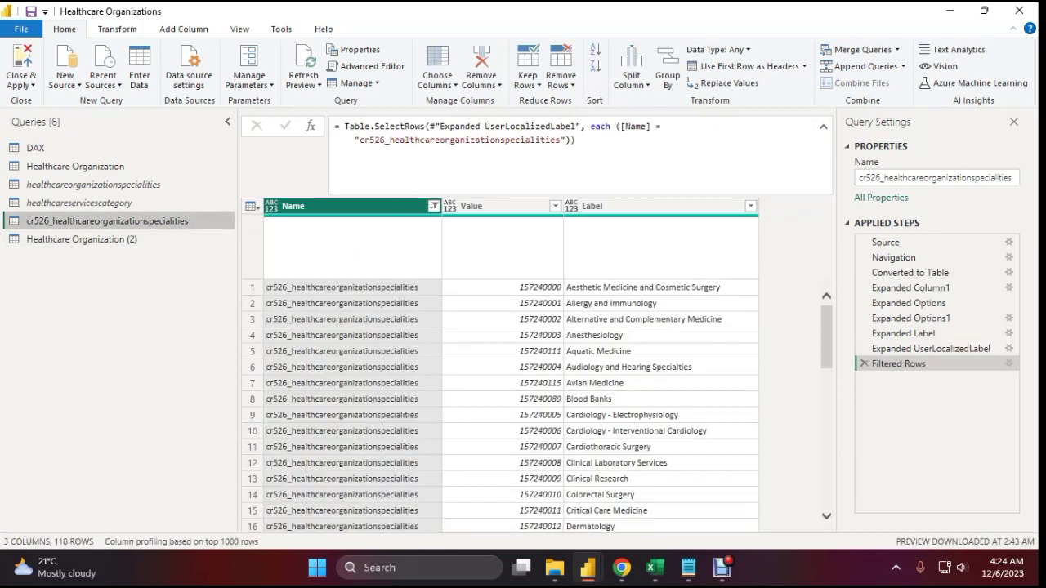
{"action": "left_click", "coordinate": [492, 206]}
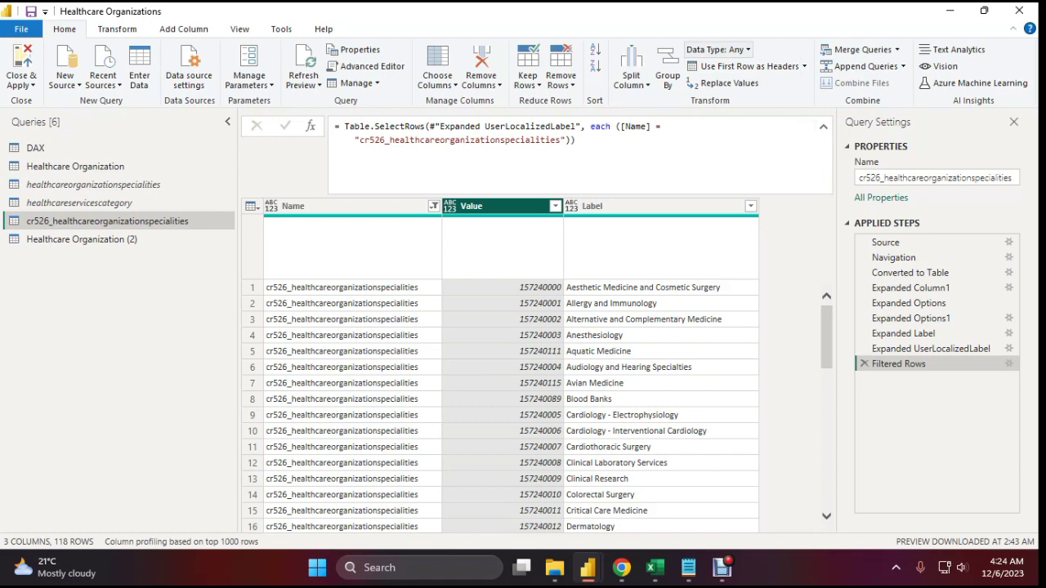
{"action": "left_click", "coordinate": [717, 49]}
{"action": "left_click", "coordinate": [719, 221]}
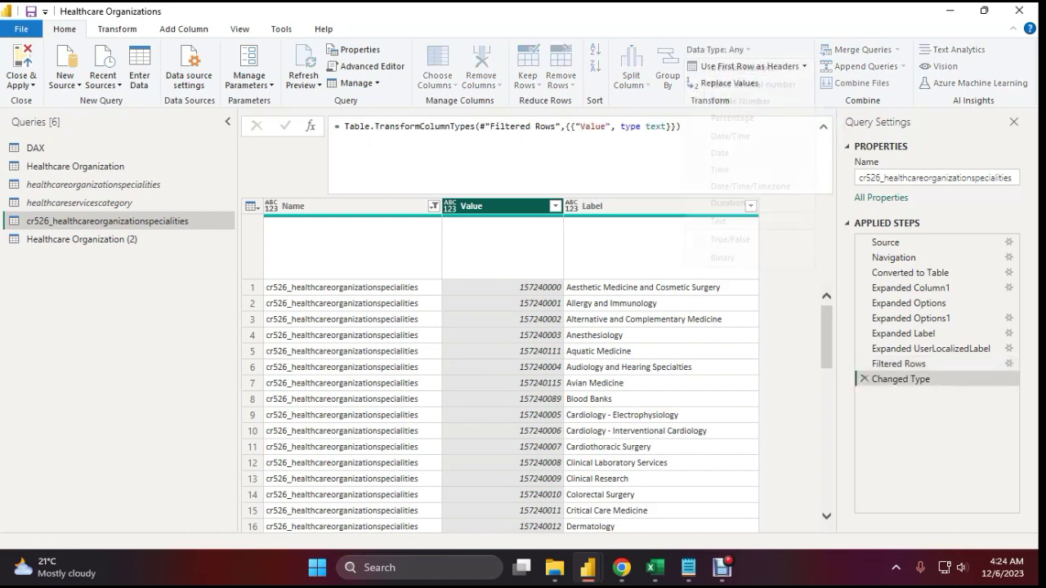
{"action": "left_click", "coordinate": [82, 239]}
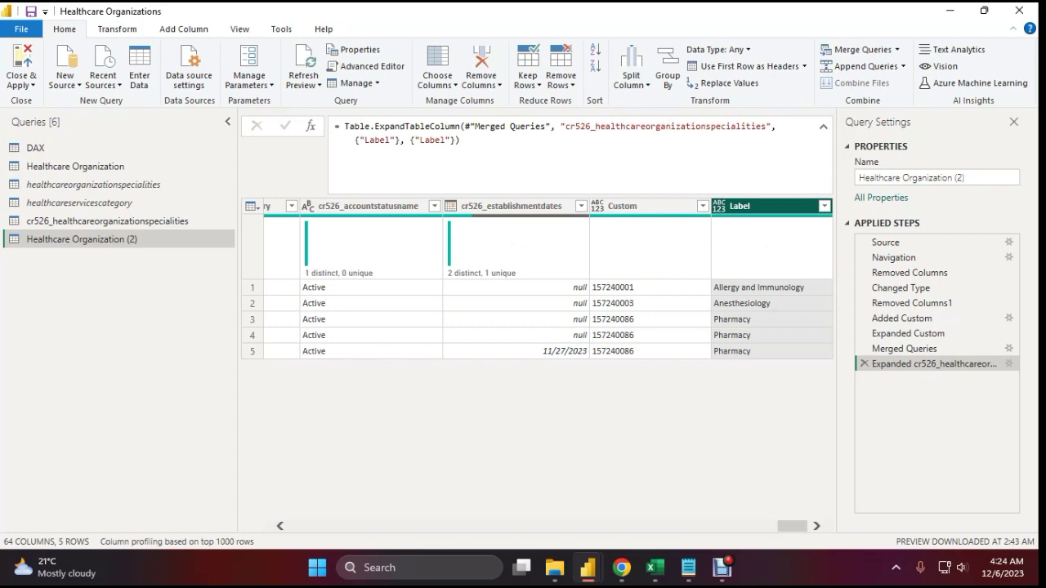
- Select every column from createdon through cr526_establishmentdates and start a Group By on them
{"action": "mouse_move", "coordinate": [792, 526]}
{"action": "left_mouse_down"}
{"action": "mouse_move", "coordinate": [780, 526]}
{"action": "mouse_move", "coordinate": [792, 527]}
{"action": "left_mouse_up"}
{"action": "left_click", "coordinate": [512, 206]}
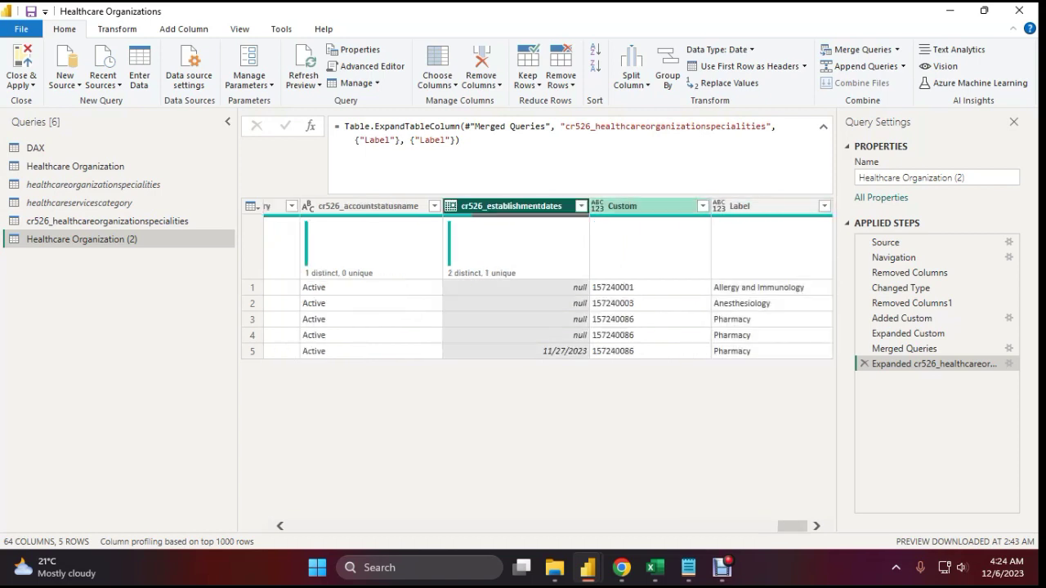
{"action": "mouse_move", "coordinate": [791, 526]}
{"action": "left_mouse_down"}
{"action": "mouse_move", "coordinate": [304, 527]}
{"action": "mouse_move", "coordinate": [792, 526]}
{"action": "mouse_move", "coordinate": [782, 526]}
{"action": "left_mouse_up"}
{"action": "left_click", "coordinate": [306, 206], "text": "shift"}
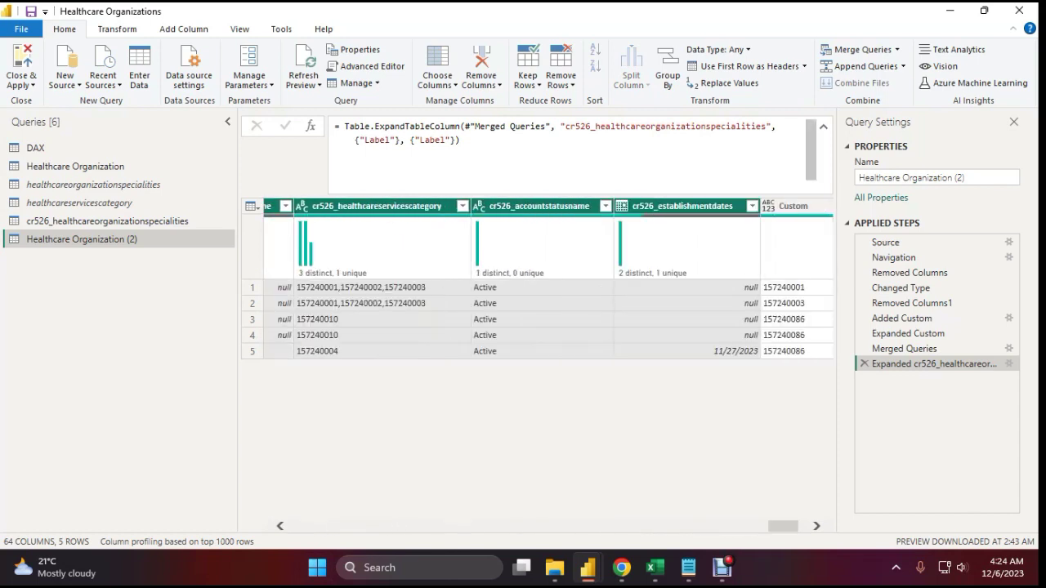
{"action": "left_click", "coordinate": [117, 28]}
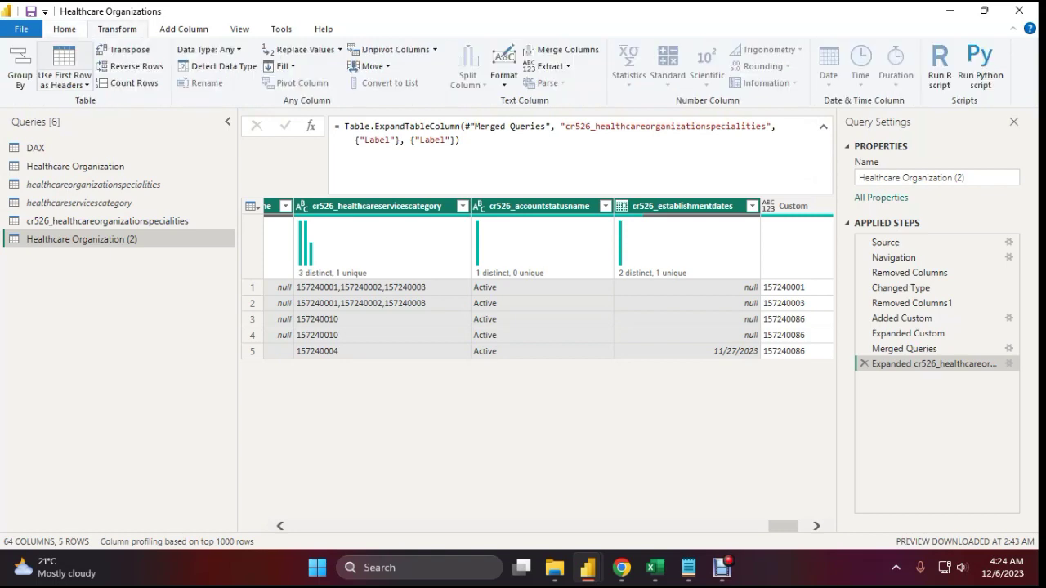
{"action": "left_click", "coordinate": [20, 70]}
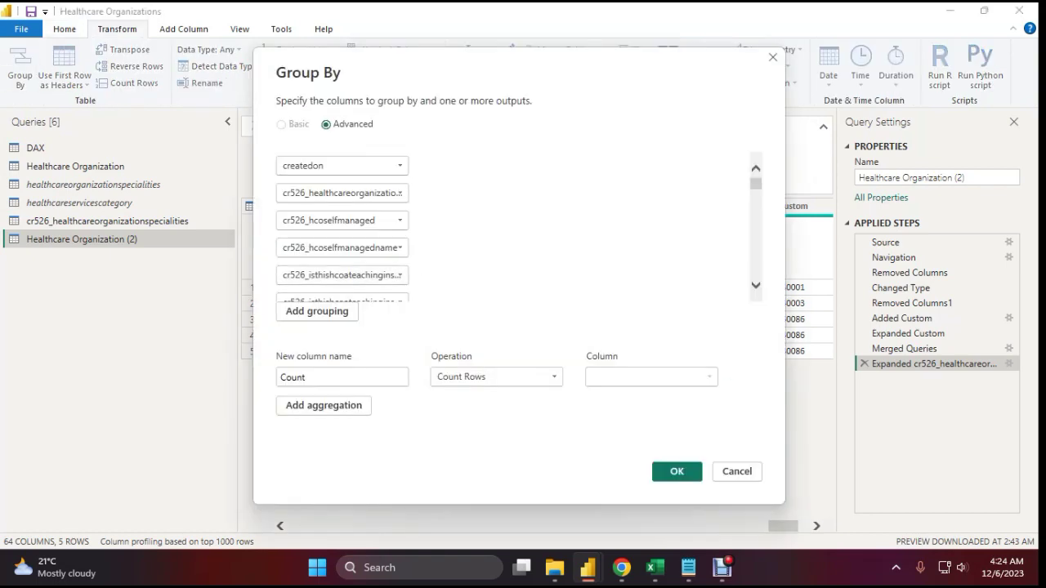
- Group the rows with a Count column that uses the Sum operation on the Label column
{"action": "left_click", "coordinate": [496, 377]}
{"action": "left_click", "coordinate": [455, 395]}
{"action": "left_click", "coordinate": [651, 377]}
{"action": "scroll", "coordinate": [646, 242], "scroll_direction": "down", "scroll_amount": 7}
{"action": "left_click", "coordinate": [638, 359]}
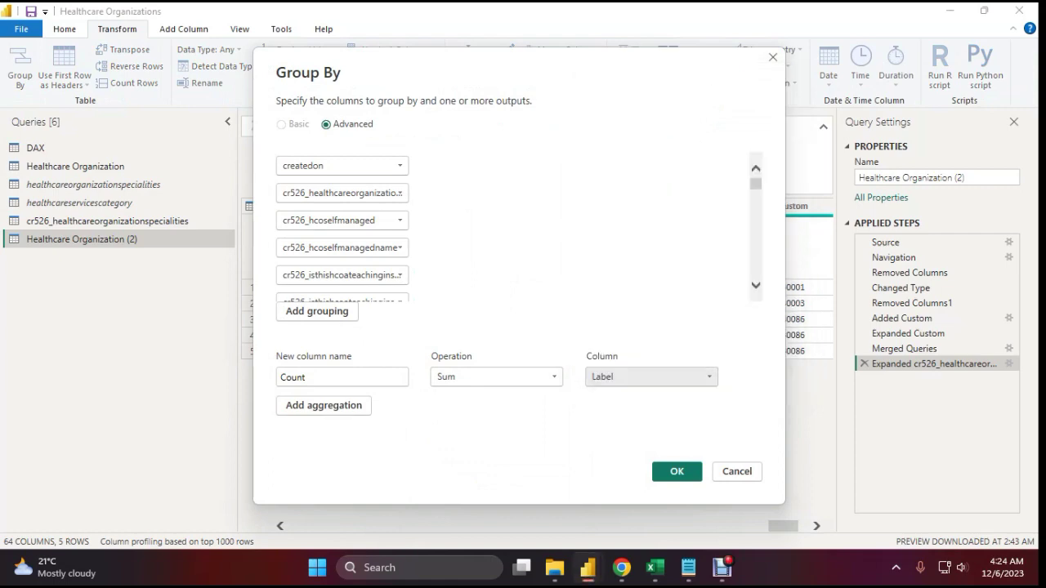
{"action": "left_click", "coordinate": [677, 471]}
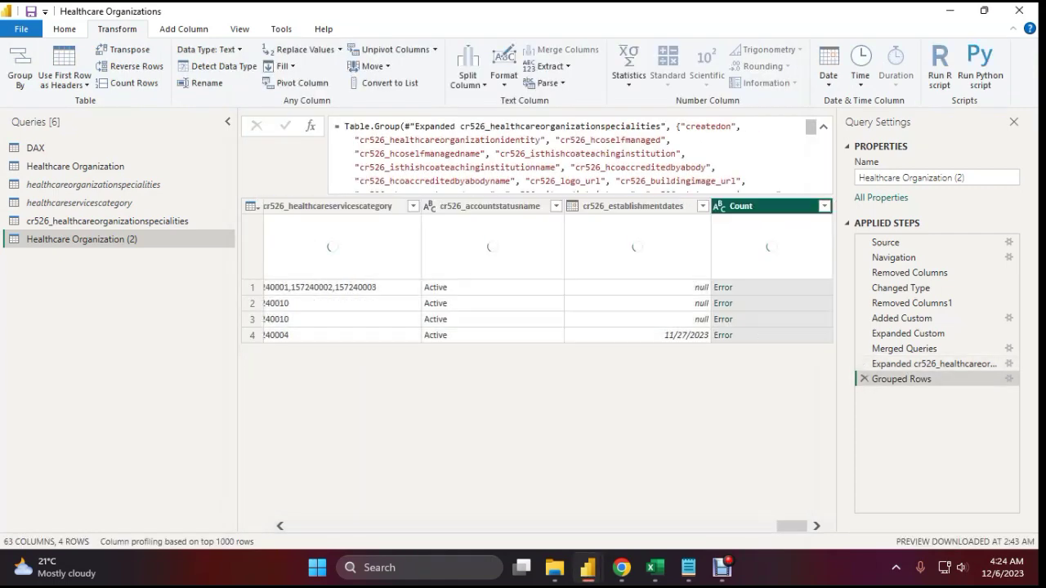
- In the Grouped Rows formula, replace List.Sum with Text.Combine on [Label] using "," as separator, and inspect the first Count value
{"action": "scroll", "coordinate": [572, 155], "scroll_direction": "down", "scroll_amount": 5}
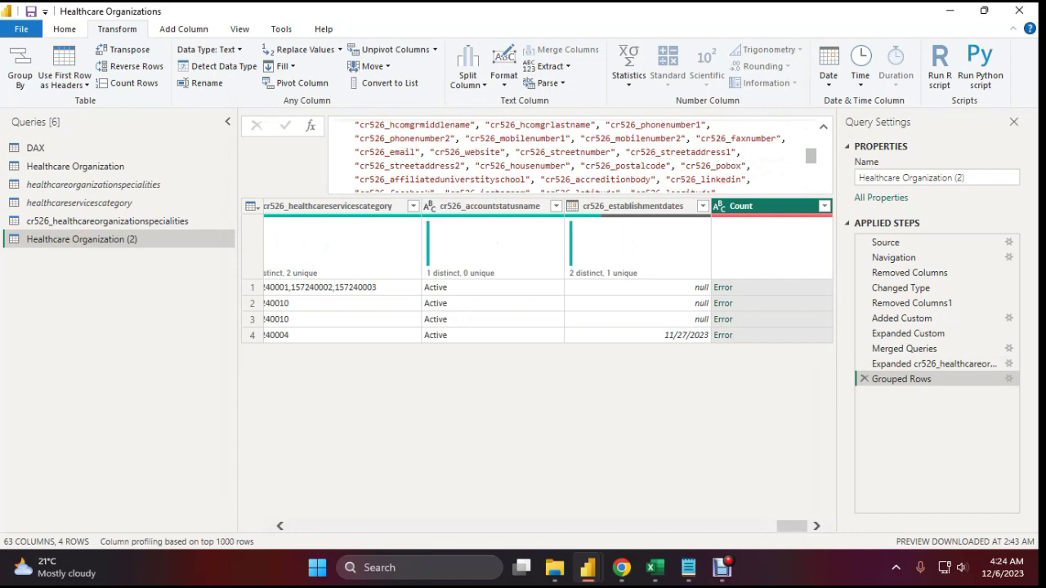
{"action": "left_click_drag", "start_coordinate": [715, 147], "coordinate": [758, 148]}
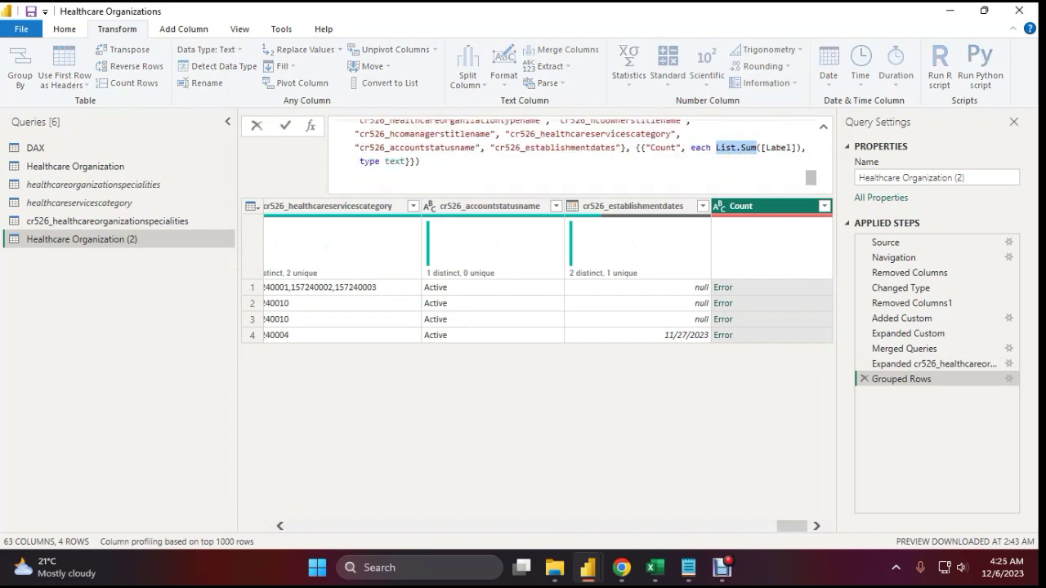
{"action": "type", "text": "Text."}
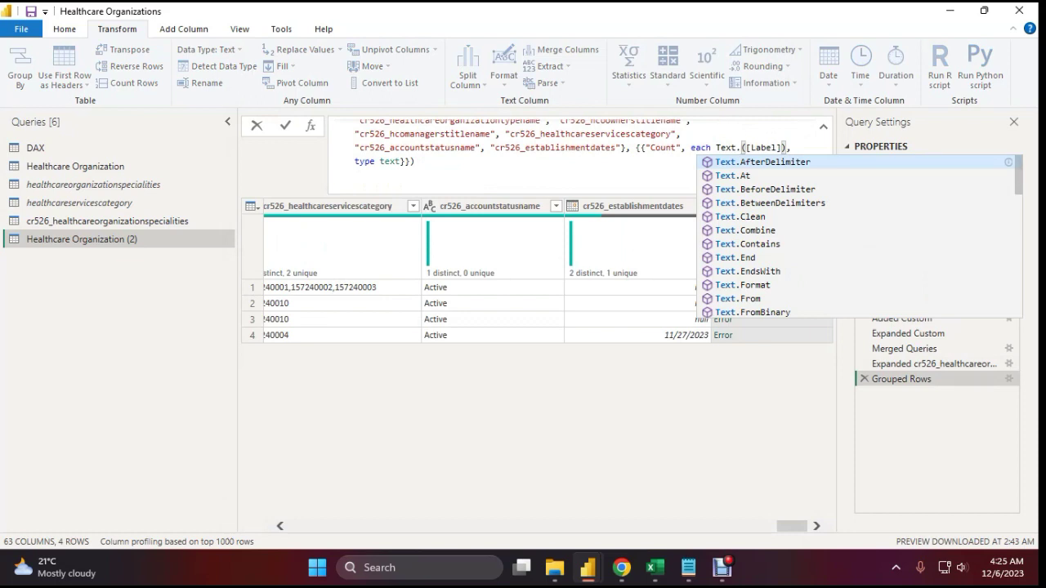
{"action": "type", "text": "Combine"}
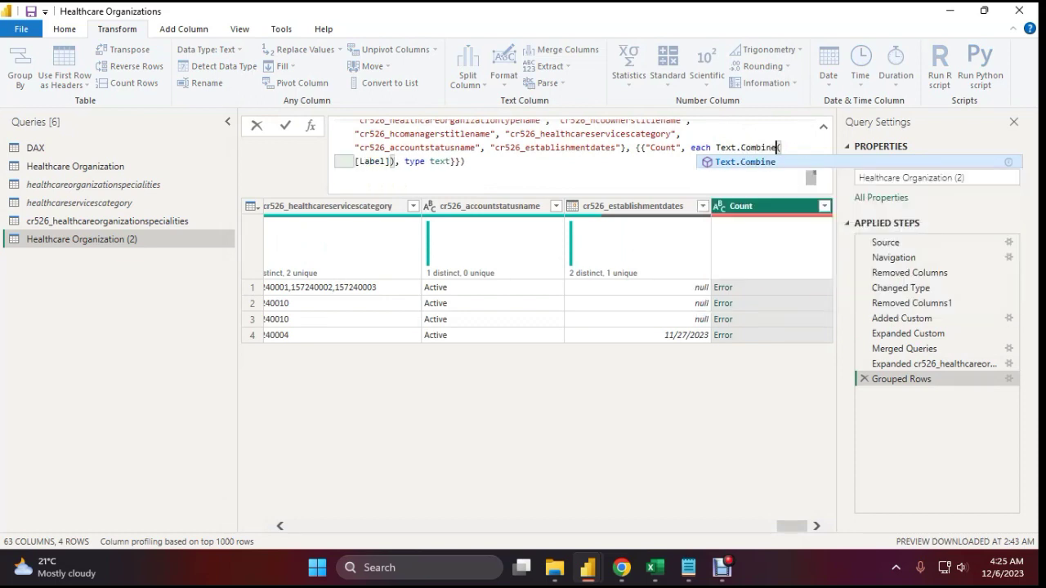
{"action": "left_click", "coordinate": [390, 162]}
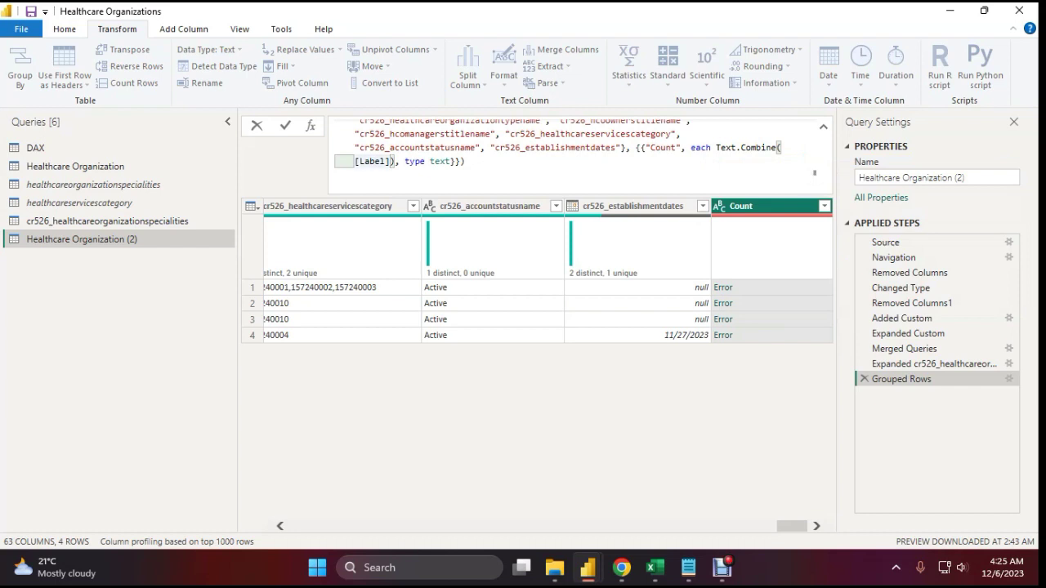
{"action": "type", "text": ","}
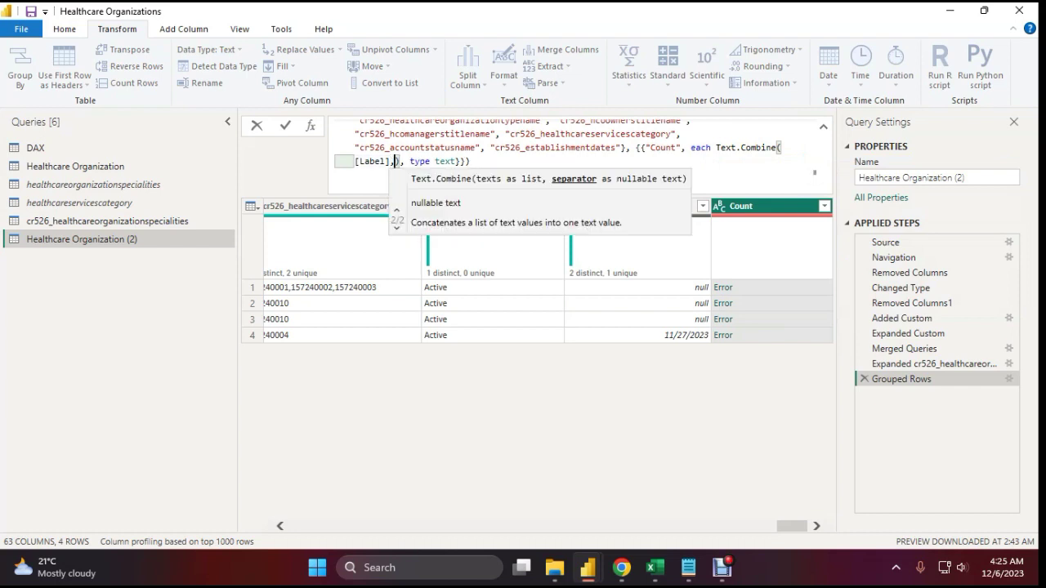
{"action": "type", "text": "\",\""}
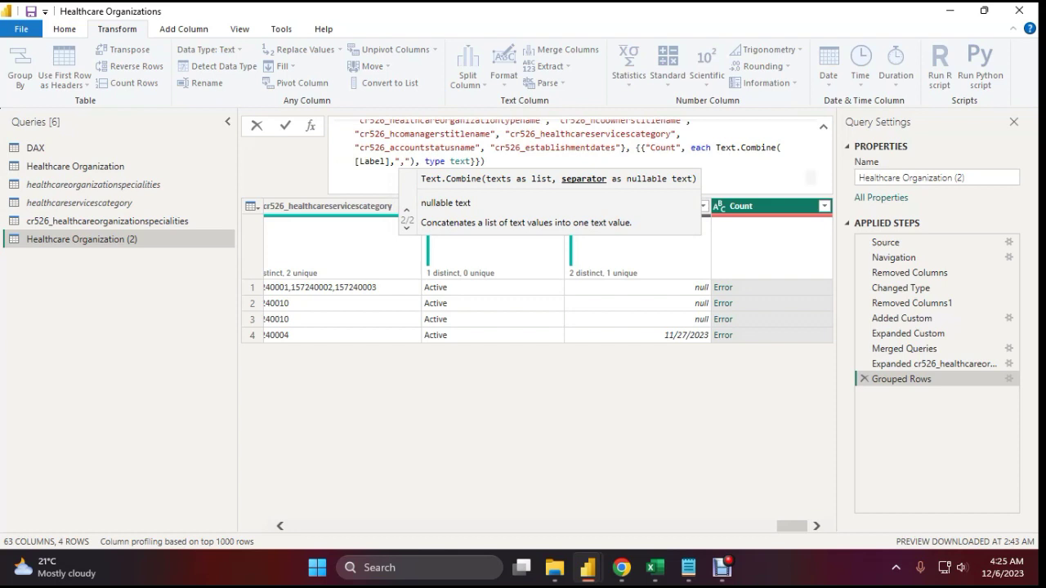
{"action": "key", "text": "Return"}
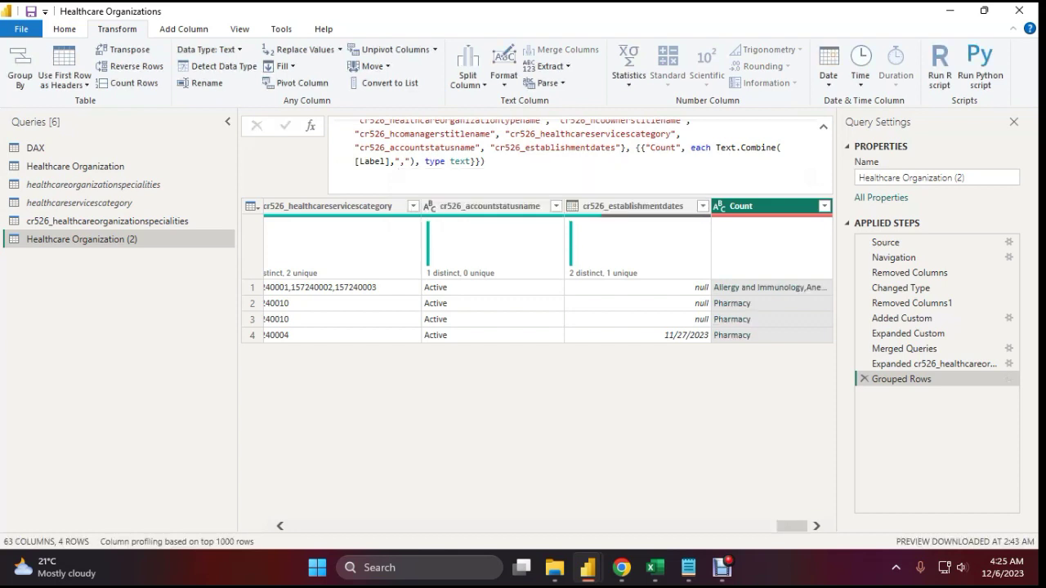
{"action": "left_click", "coordinate": [770, 287]}
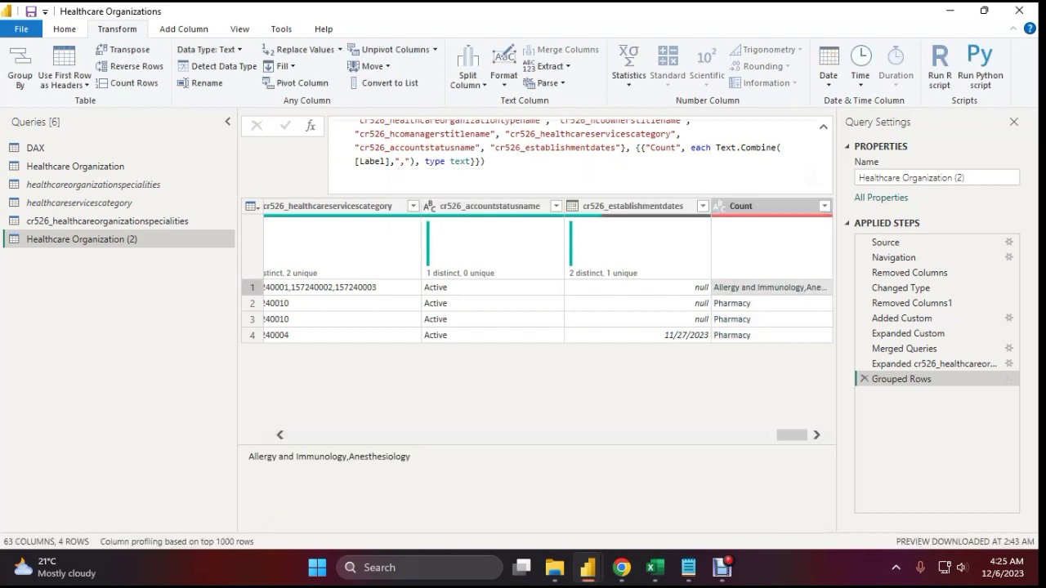
- Set the Text.Combine separator to a comma followed by a space, and inspect the first row's combined labels
{"action": "left_click", "coordinate": [405, 162]}
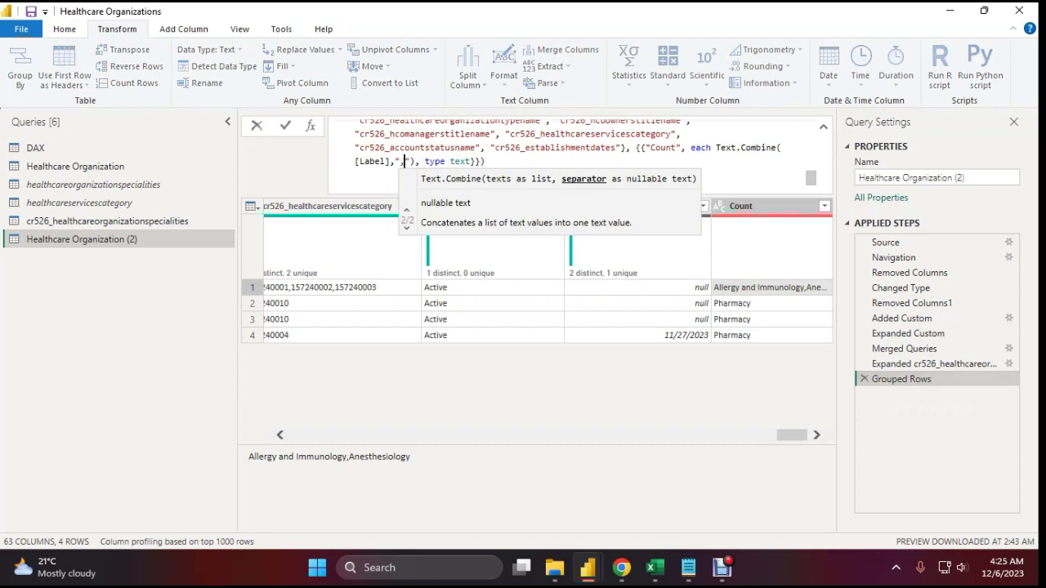
{"action": "key", "text": "Return"}
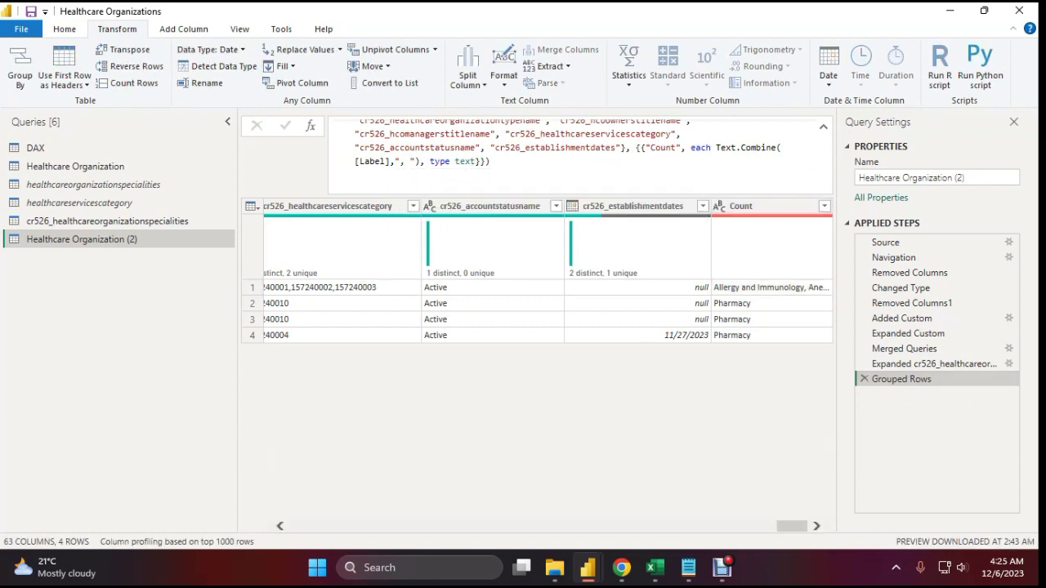
{"action": "left_click_drag", "start_coordinate": [832, 206], "coordinate": [834, 206]}
{"action": "left_click", "coordinate": [771, 288]}
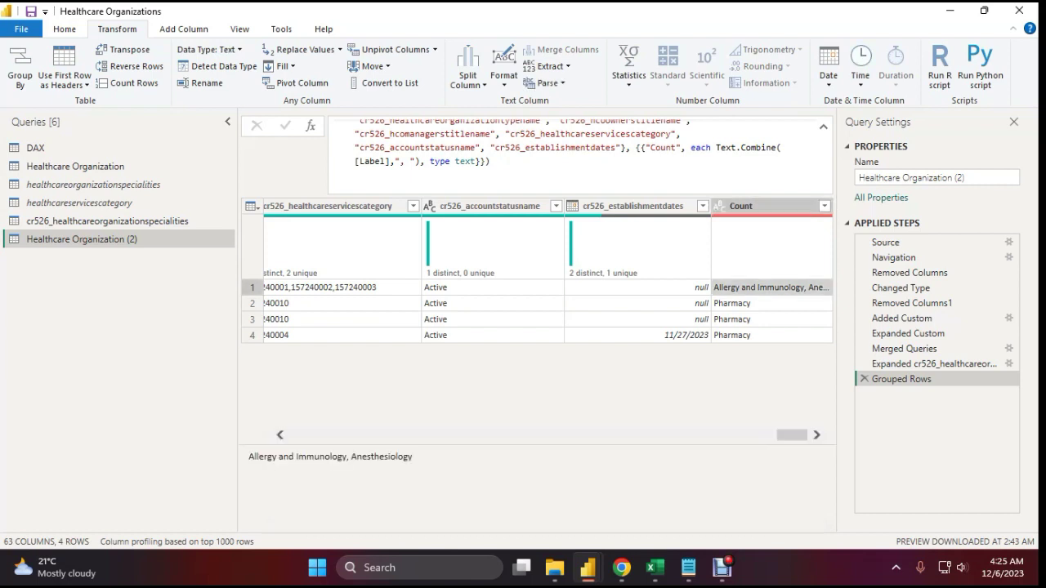
{"action": "left_click_drag", "start_coordinate": [351, 457], "coordinate": [413, 457]}
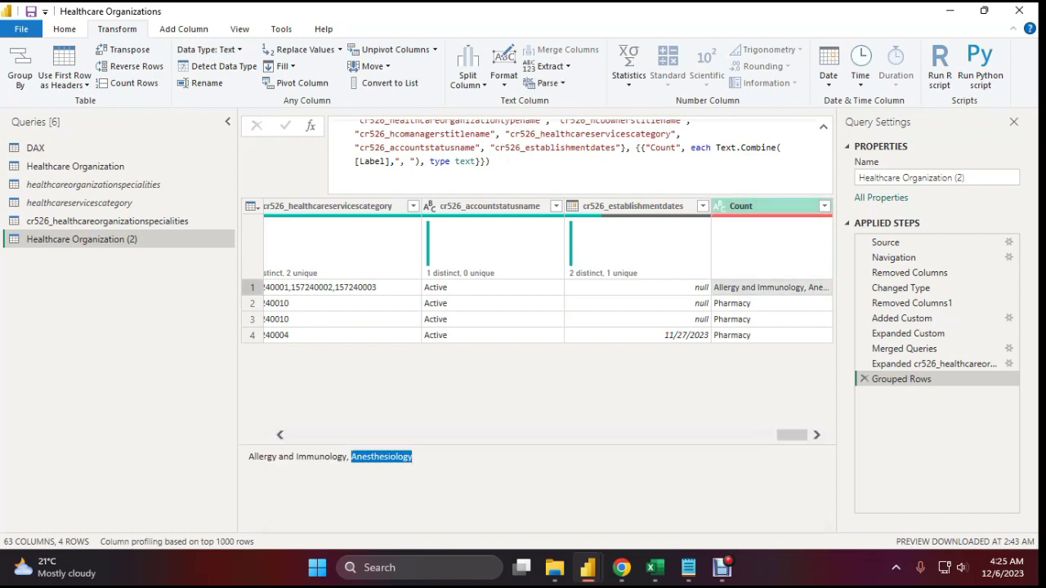
- Review the Text.Split formula in Added Custom, and compare the cr526_healthcareorganizationspecialties codes with the Count labels in Grouped Rows
{"action": "left_click", "coordinate": [901, 318]}
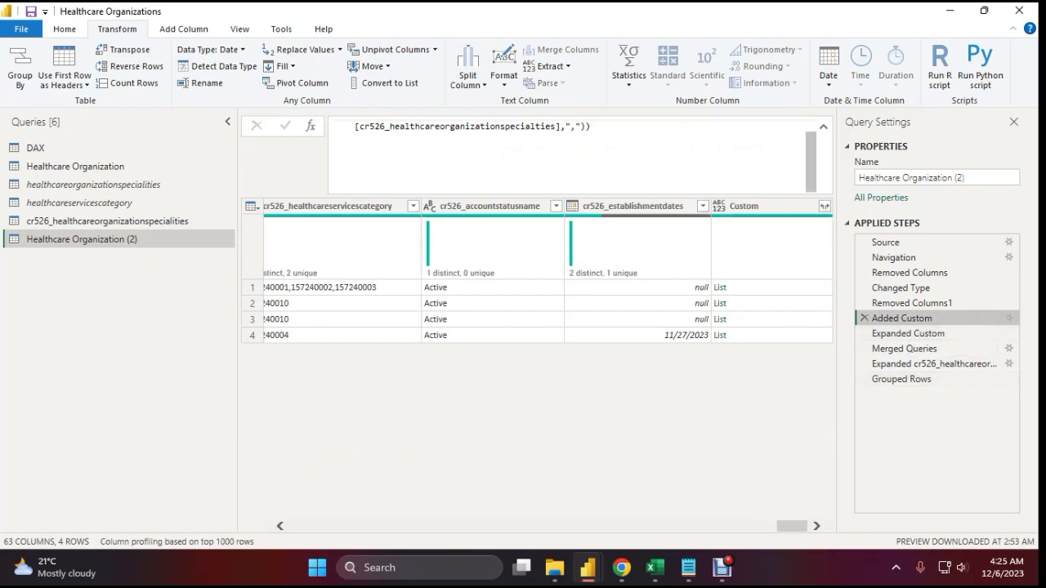
{"action": "left_click_drag", "start_coordinate": [390, 140], "coordinate": [561, 140]}
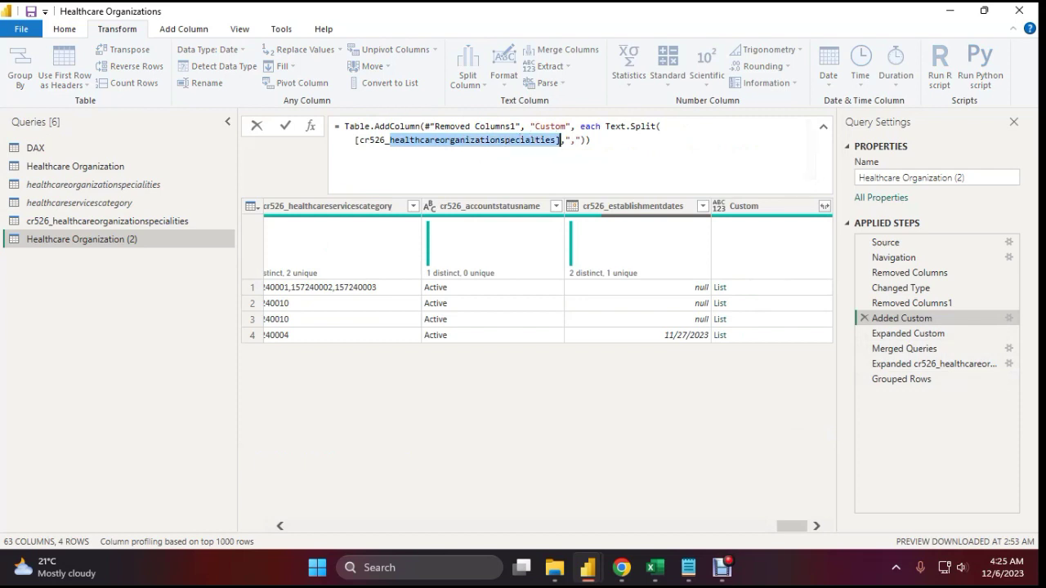
{"action": "left_click", "coordinate": [902, 378]}
{"action": "left_click_drag", "start_coordinate": [791, 527], "coordinate": [718, 526]}
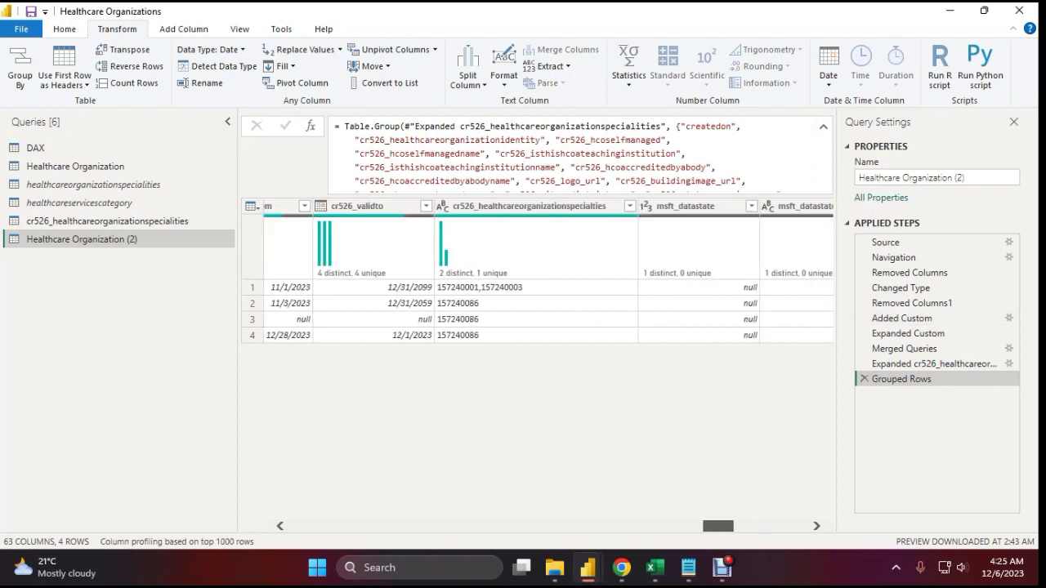
{"action": "left_click", "coordinate": [530, 206]}
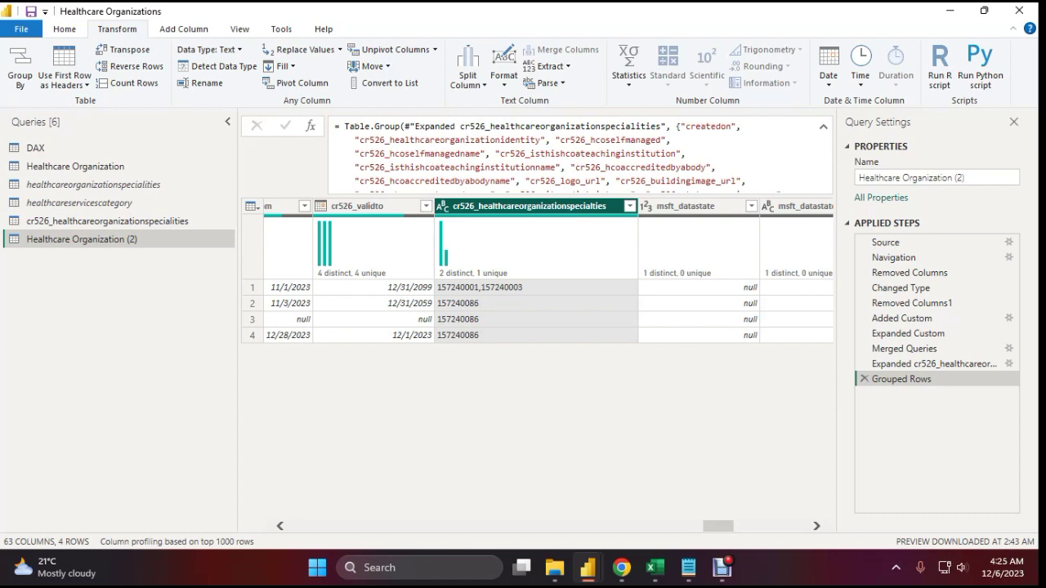
{"action": "left_click_drag", "start_coordinate": [718, 526], "coordinate": [792, 526]}
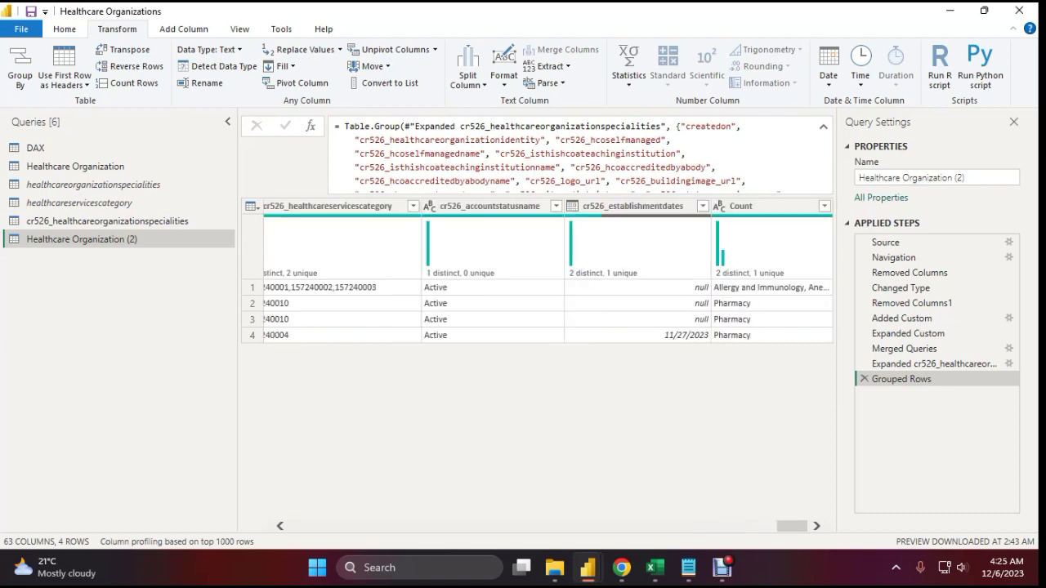
{"action": "left_click", "coordinate": [622, 567]}
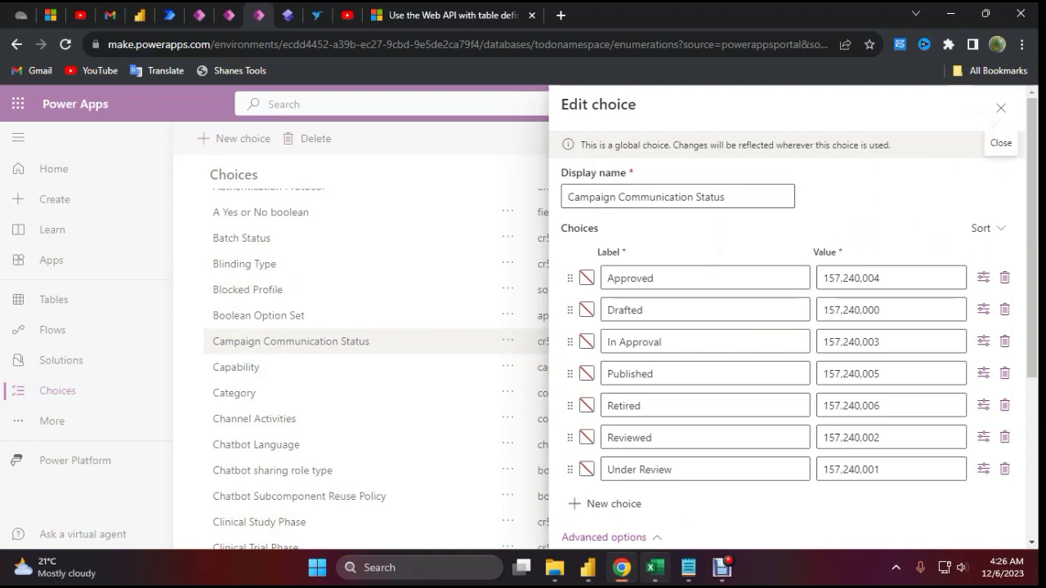
{"action": "left_click", "coordinate": [587, 567]}
{"action": "left_click", "coordinate": [666, 486]}
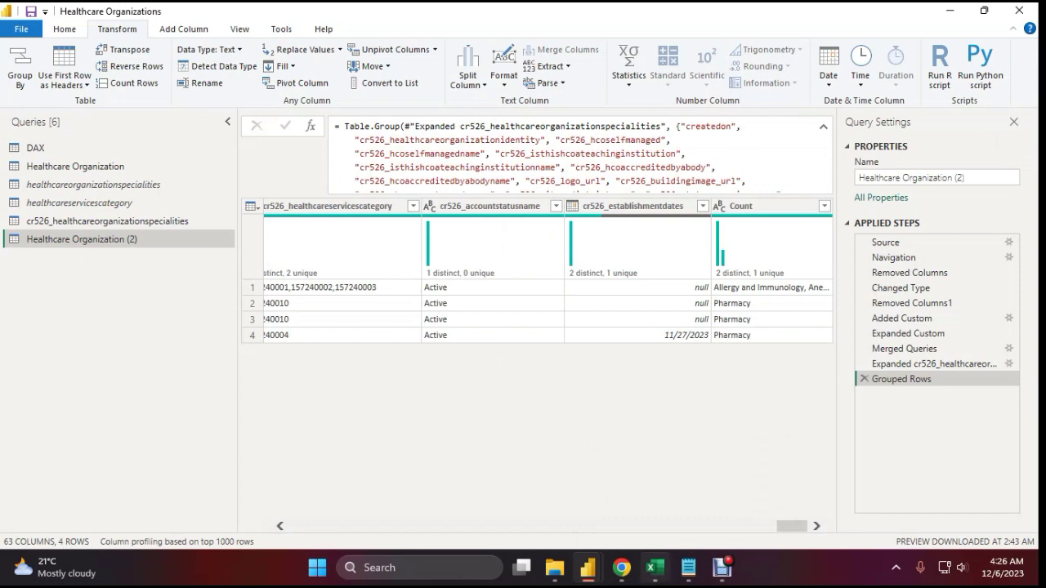
- Switch to the Dashboard KPIs (4) workbook in Excel and review the Single Selection codes with their values on Sheet1
{"action": "left_click", "coordinate": [655, 568]}
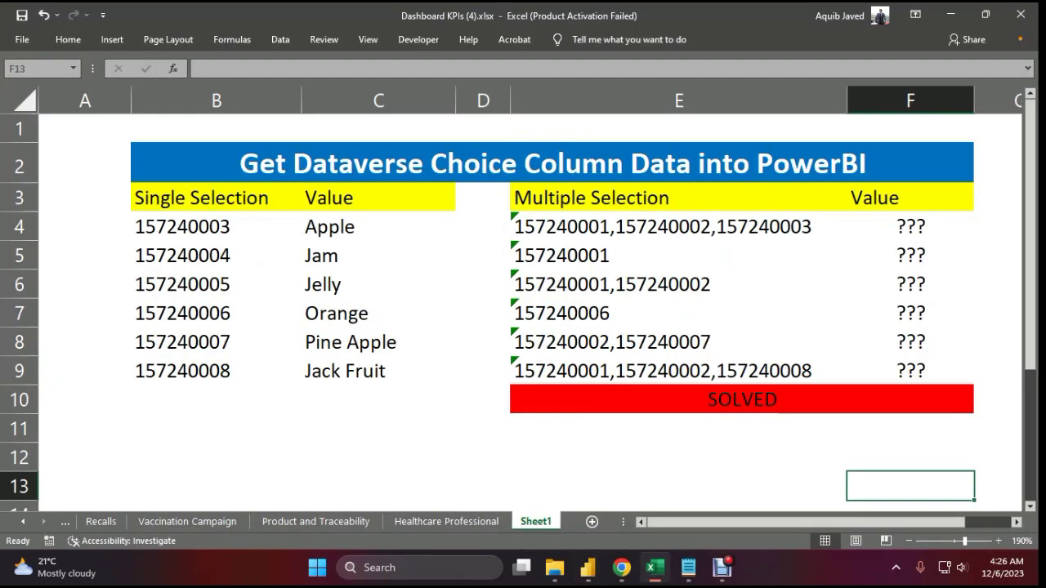
{"action": "left_click_drag", "start_coordinate": [85, 129], "coordinate": [910, 457]}
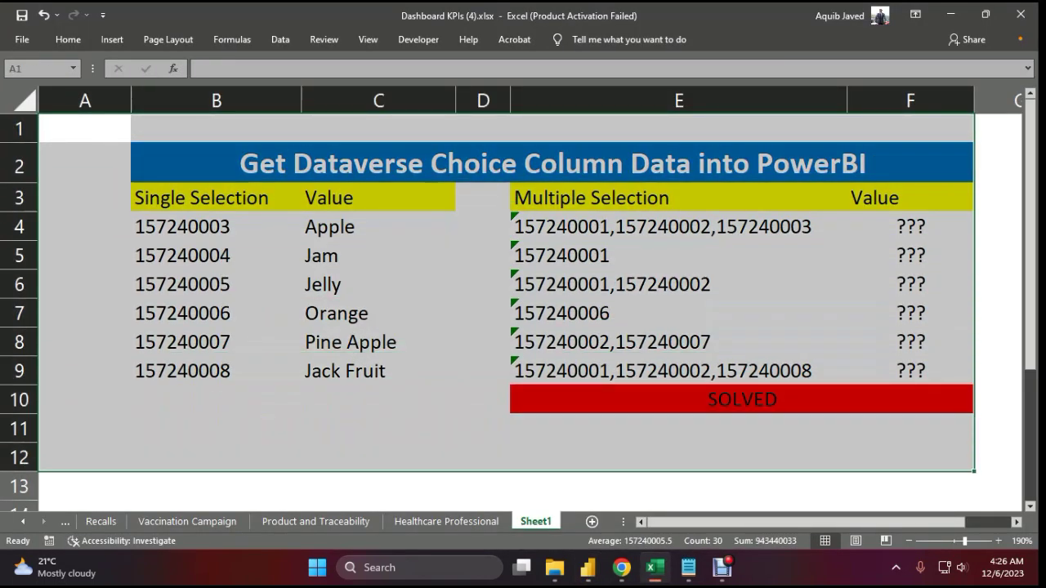
{"action": "left_click", "coordinate": [678, 458]}
{"action": "left_click_drag", "start_coordinate": [216, 227], "coordinate": [216, 371]}
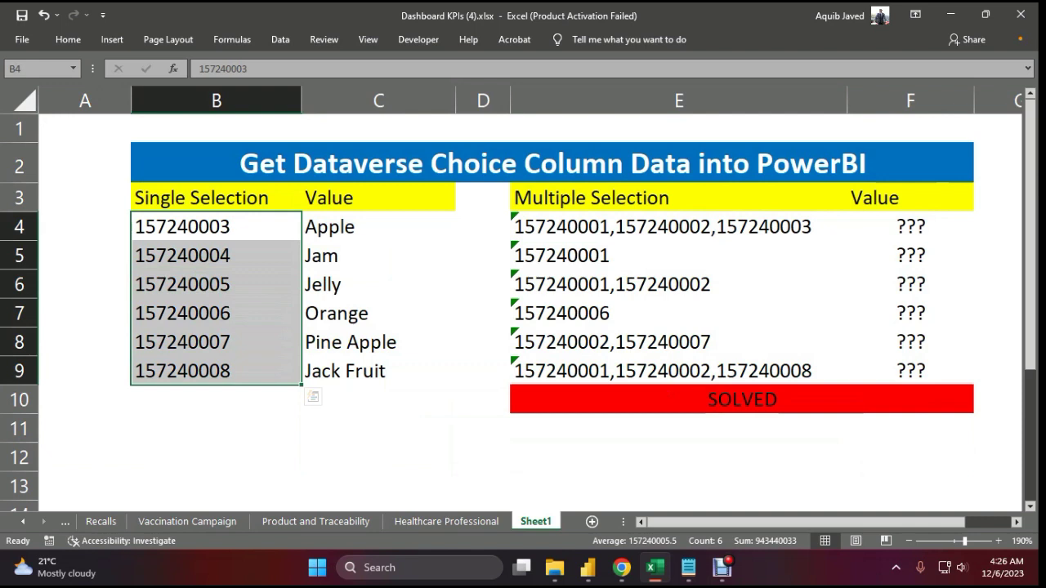
{"action": "left_click_drag", "start_coordinate": [378, 226], "coordinate": [379, 371]}
{"action": "left_click", "coordinate": [678, 458]}
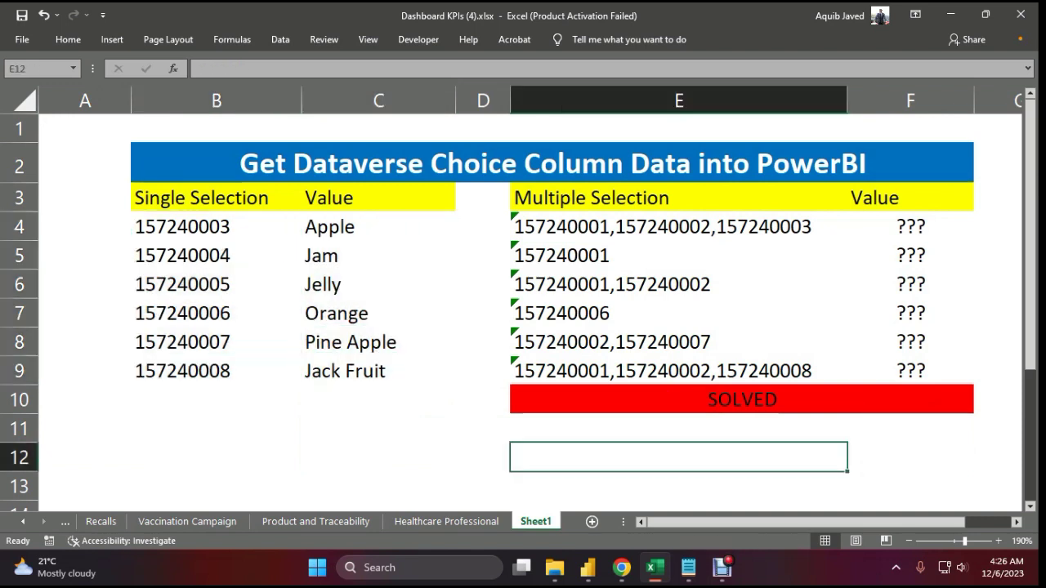
- Go through the Multiple Selection codes in E4:E9 and their unresolved Value cells
{"action": "left_click", "coordinate": [679, 226]}
{"action": "left_click", "coordinate": [679, 285]}
{"action": "left_click", "coordinate": [678, 313]}
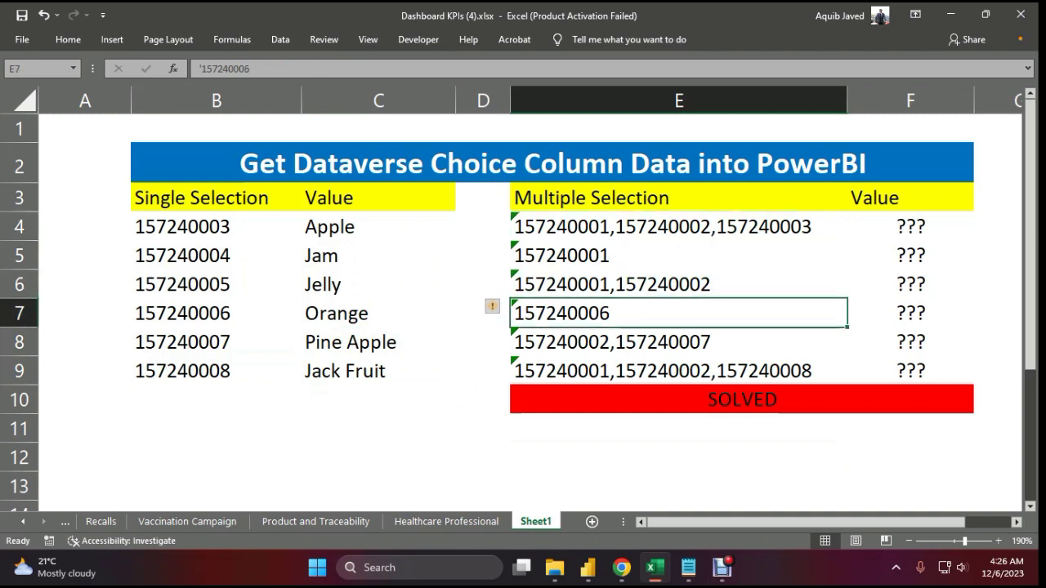
{"action": "left_click_drag", "start_coordinate": [910, 227], "coordinate": [910, 286]}
{"action": "left_click", "coordinate": [678, 313]}
{"action": "left_click", "coordinate": [678, 226]}
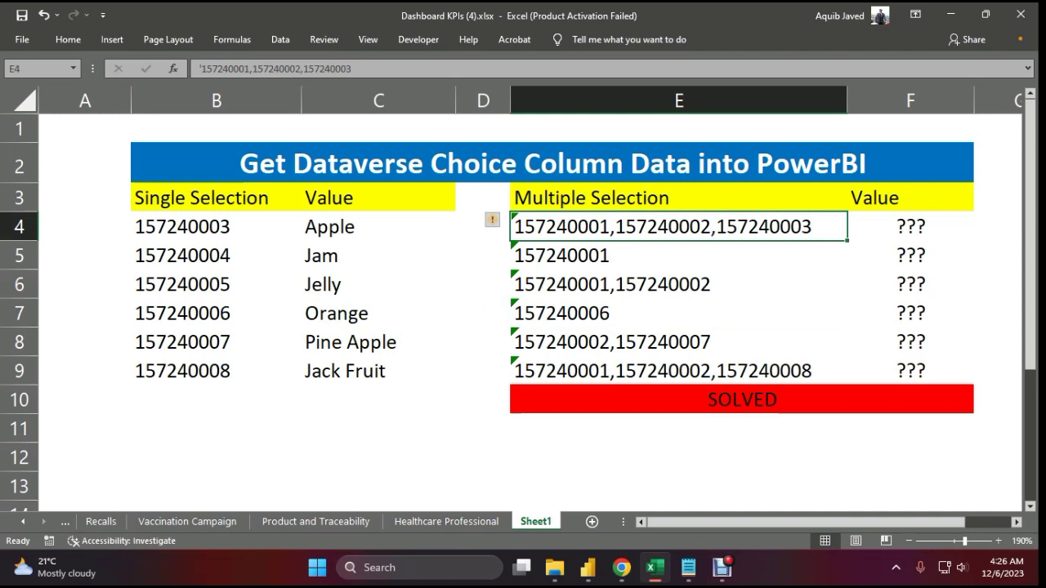
{"action": "key", "text": "Down"}
{"action": "key", "text": "Down"}
{"action": "key", "text": "Down"}
{"action": "key", "text": "Down"}
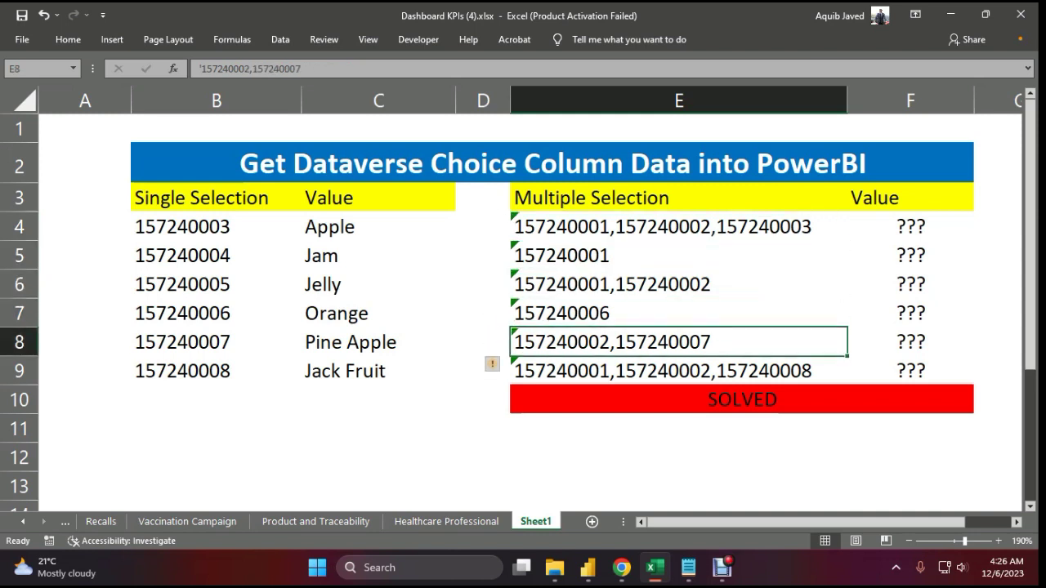
{"action": "key", "text": "Down"}
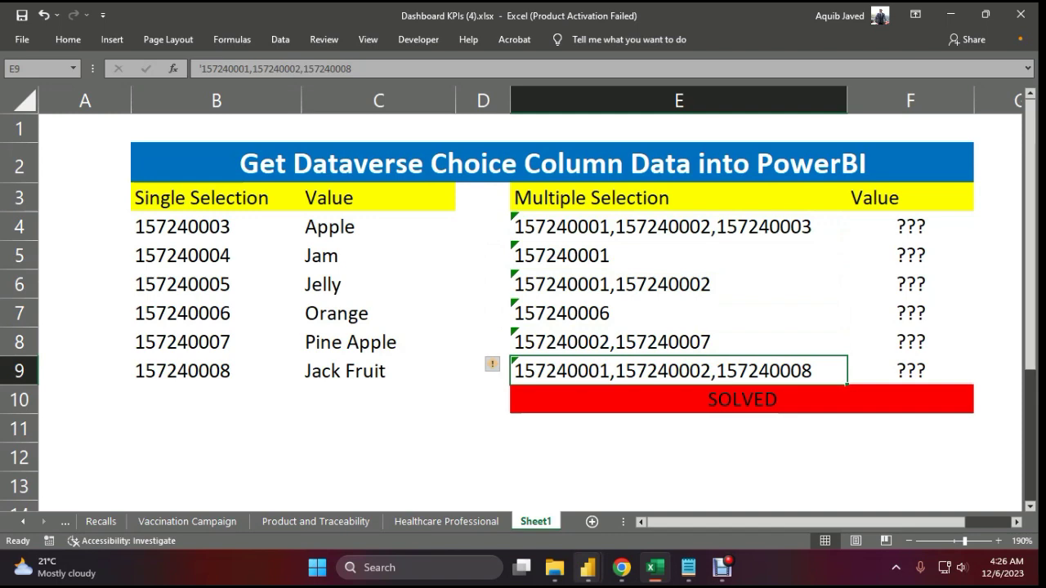
- Switch to the Microsoft Learn page on using the Web API with table definitions in Chrome, and return to the Power Query Editor
{"action": "mouse_move", "coordinate": [588, 567]}
{"action": "left_click", "coordinate": [669, 490]}
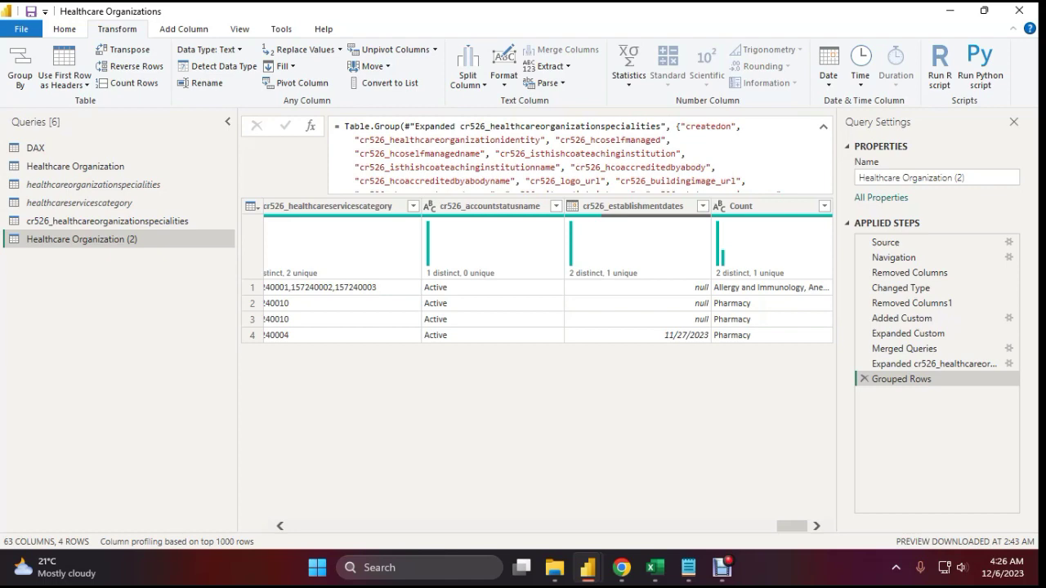
{"action": "left_click", "coordinate": [621, 568]}
{"action": "left_click", "coordinate": [451, 15]}
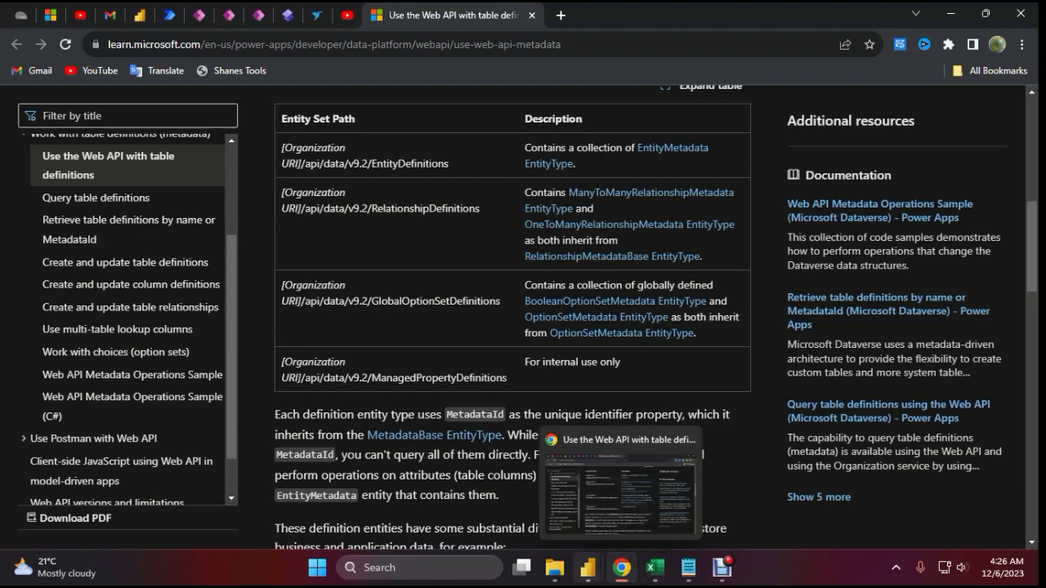
{"action": "mouse_move", "coordinate": [588, 568]}
{"action": "left_click", "coordinate": [667, 490]}
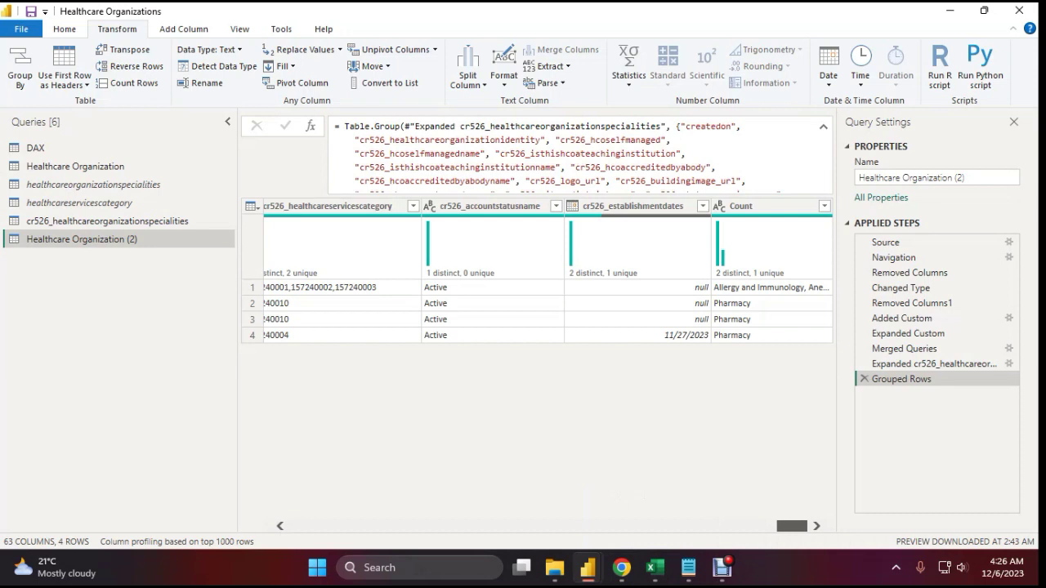
- Examine the full combined label text in the first row of the Count column
{"action": "left_click", "coordinate": [772, 288]}
{"action": "left_click_drag", "start_coordinate": [414, 457], "coordinate": [248, 457]}
{"action": "left_click", "coordinate": [414, 457]}
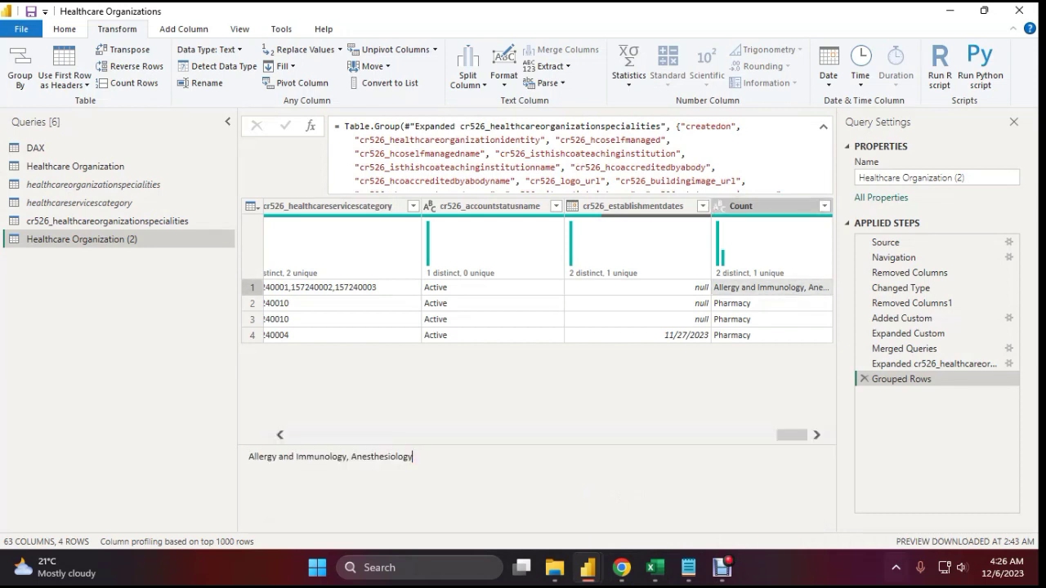
{"action": "left_click", "coordinate": [895, 568]}
{"action": "right_click", "coordinate": [865, 521]}
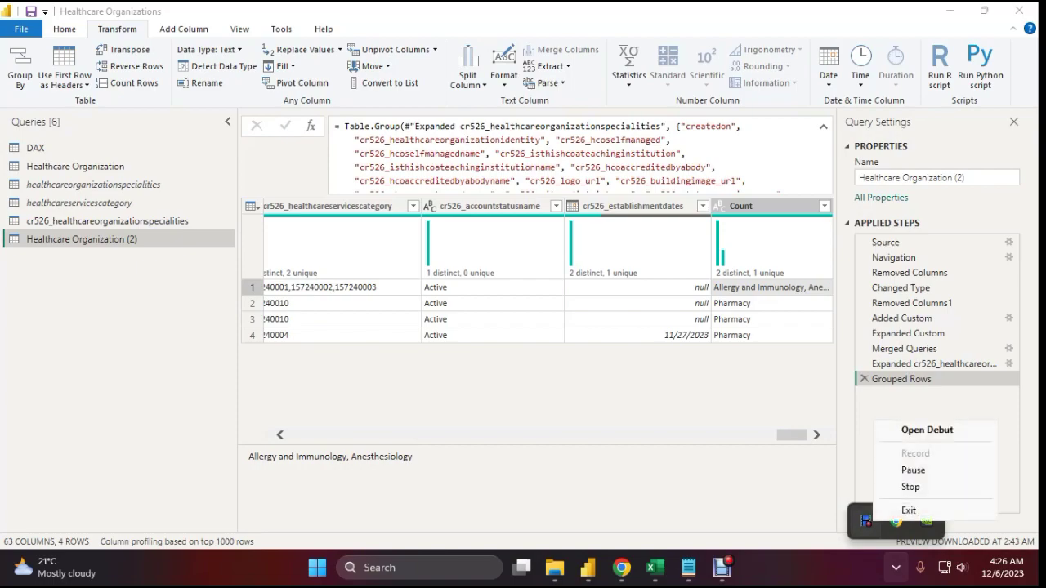